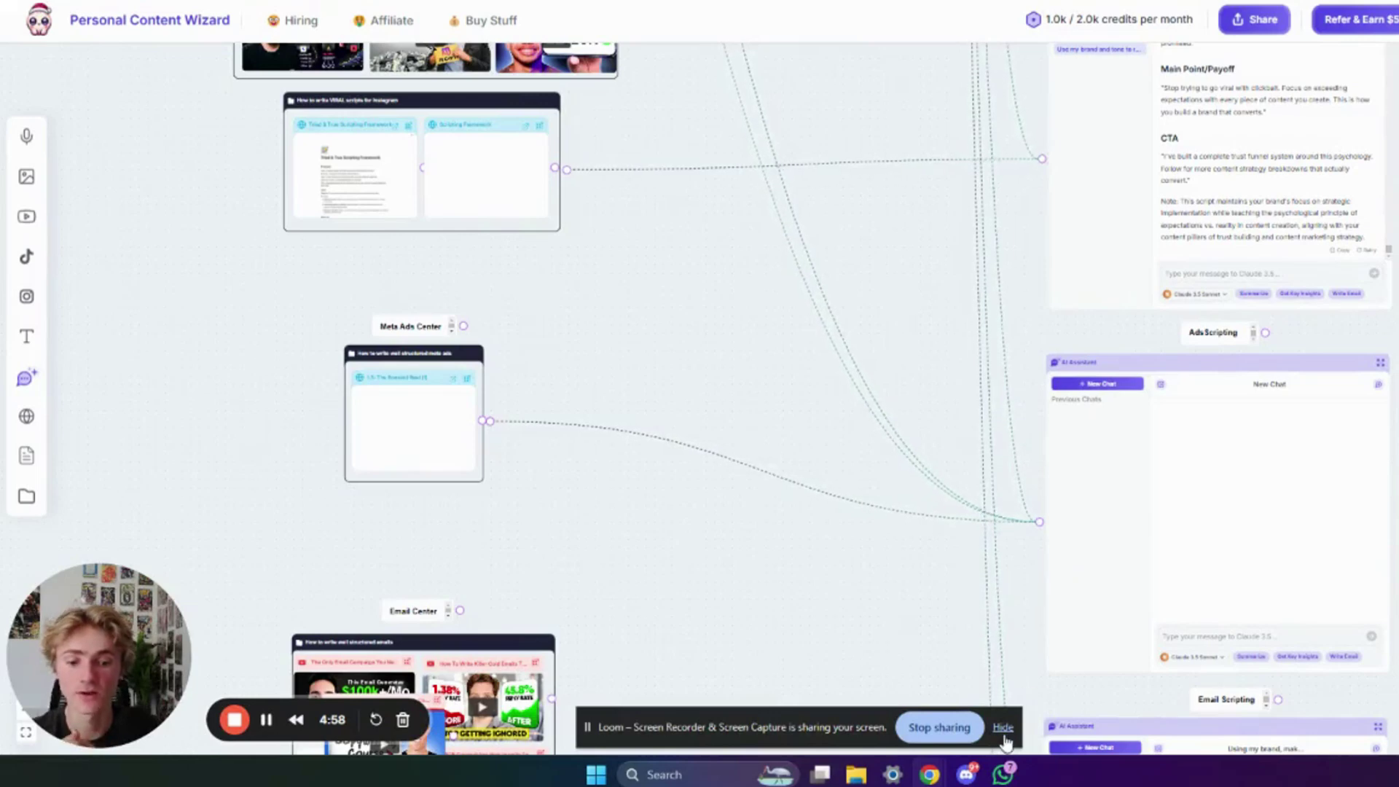
# Survey the board's brand, YouTube and Instagram content groups and the AI assistants connected to them.
pyautogui.scroll(3, 725, 506)
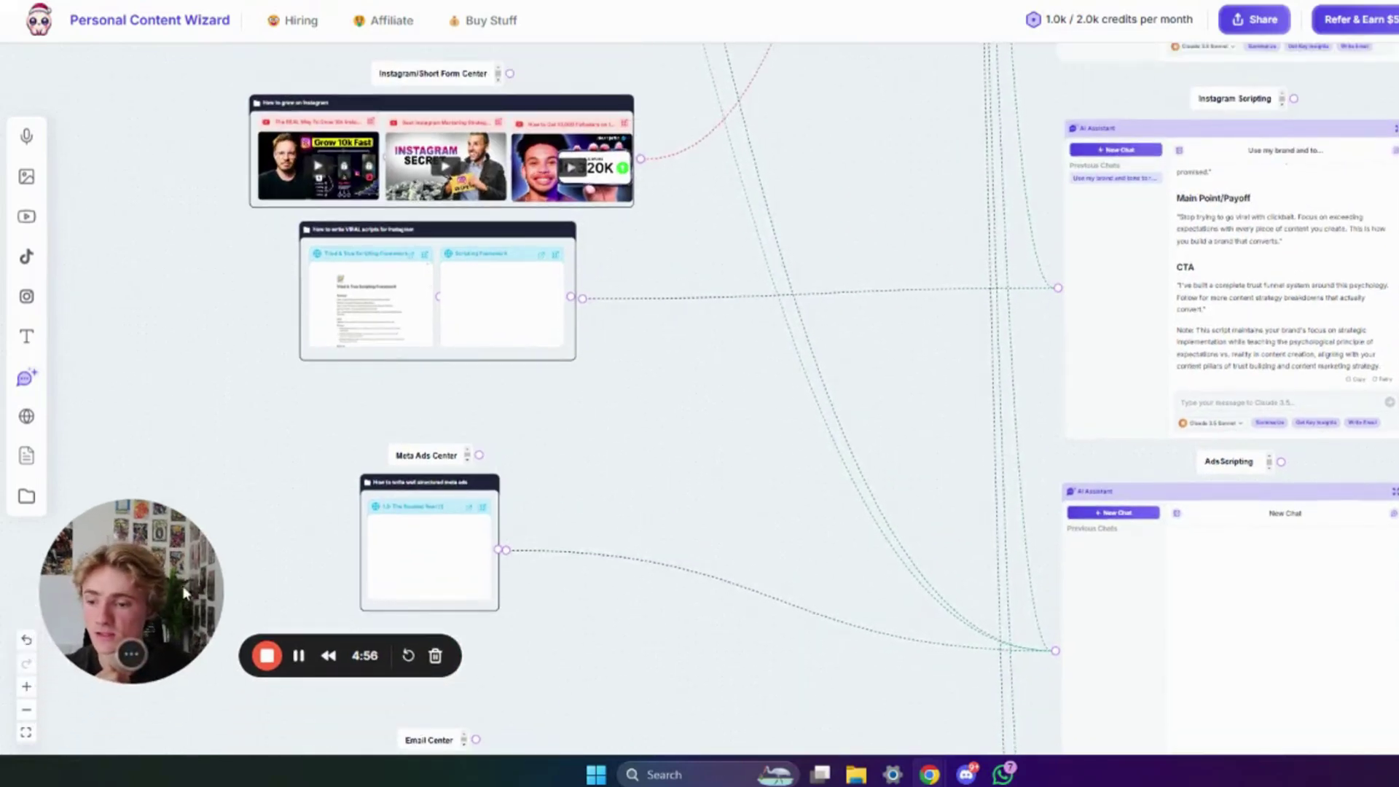
pyautogui.click(26, 709)
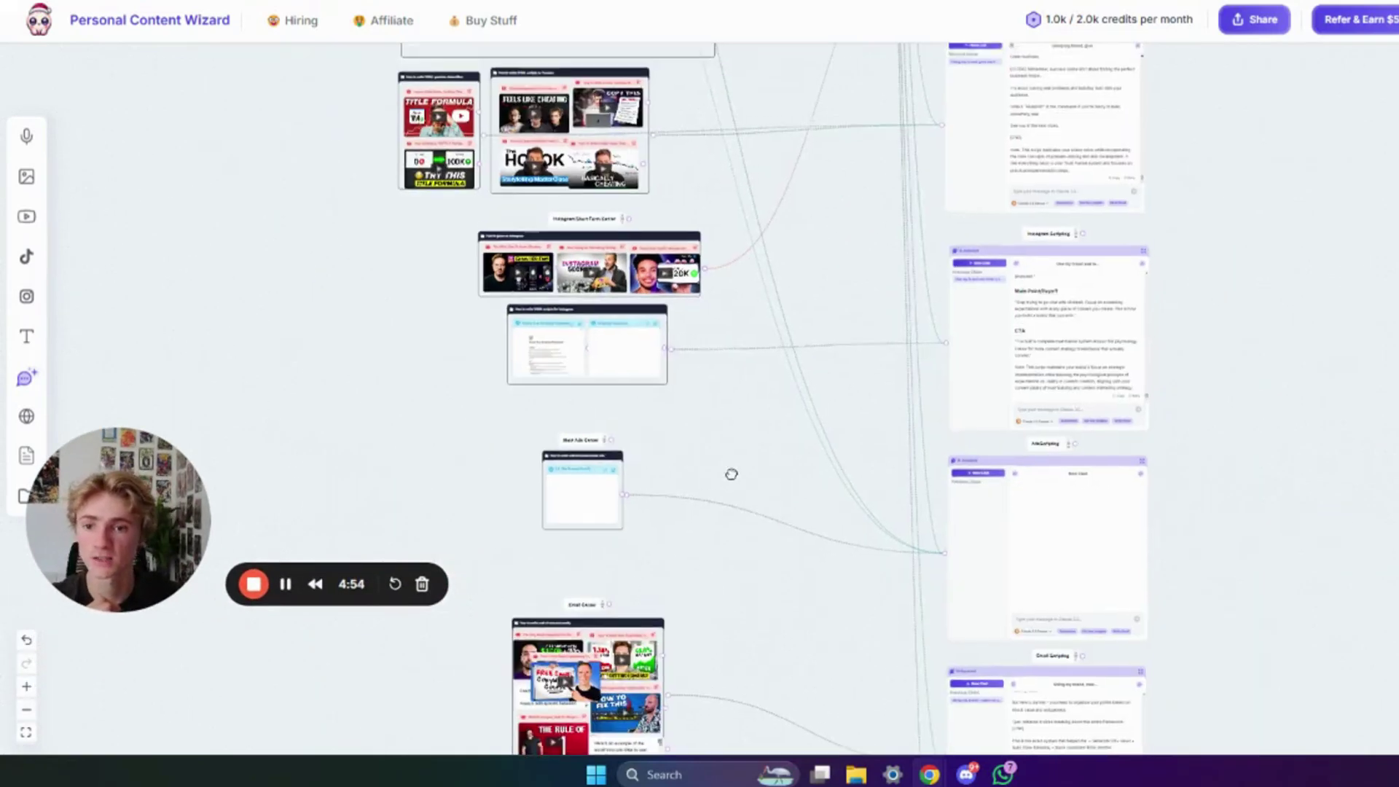
pyautogui.moveTo(731, 475); pyautogui.dragTo(693, 659)
pyautogui.moveTo(824, 438); pyautogui.dragTo(799, 615)
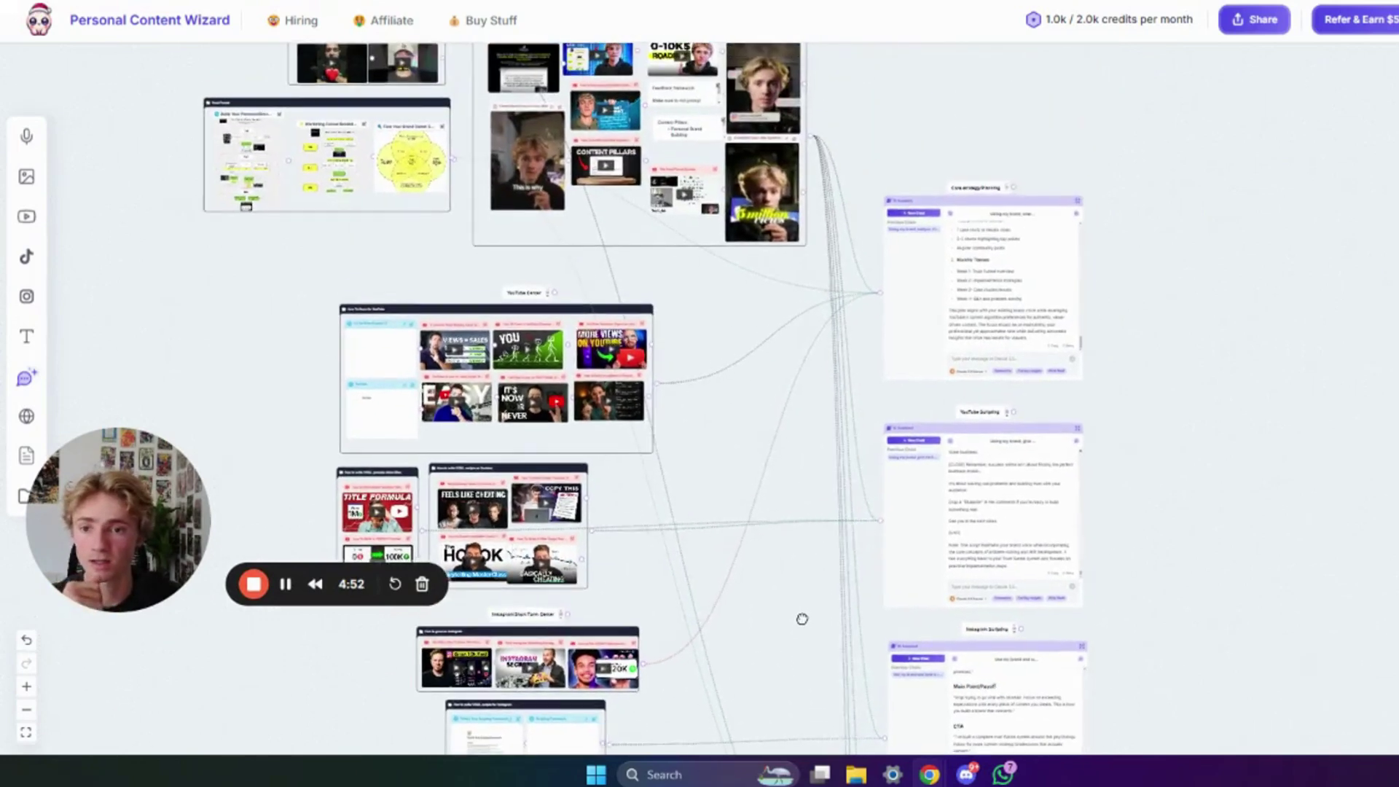
pyautogui.moveTo(676, 522); pyautogui.dragTo(816, 665)
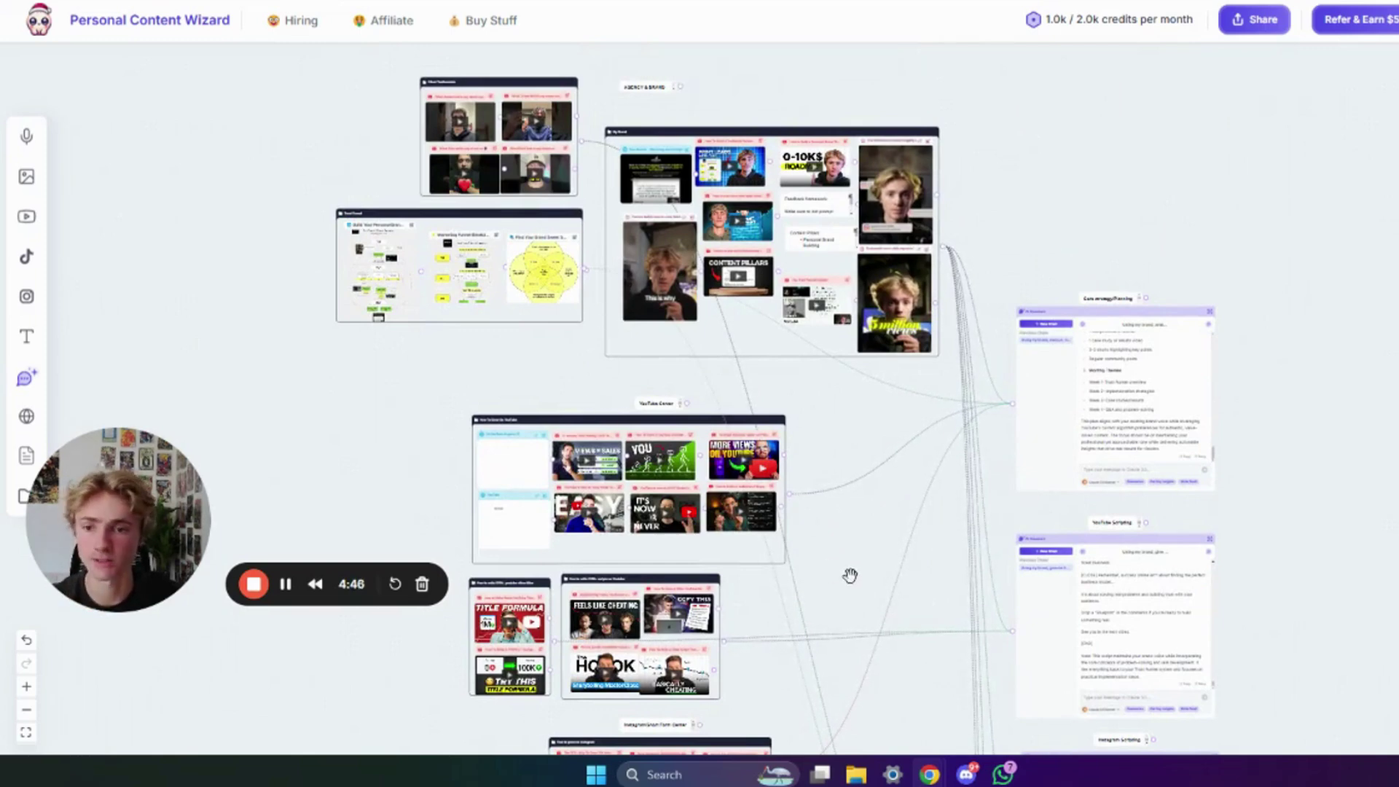
pyautogui.moveTo(850, 576); pyautogui.dragTo(875, 328)
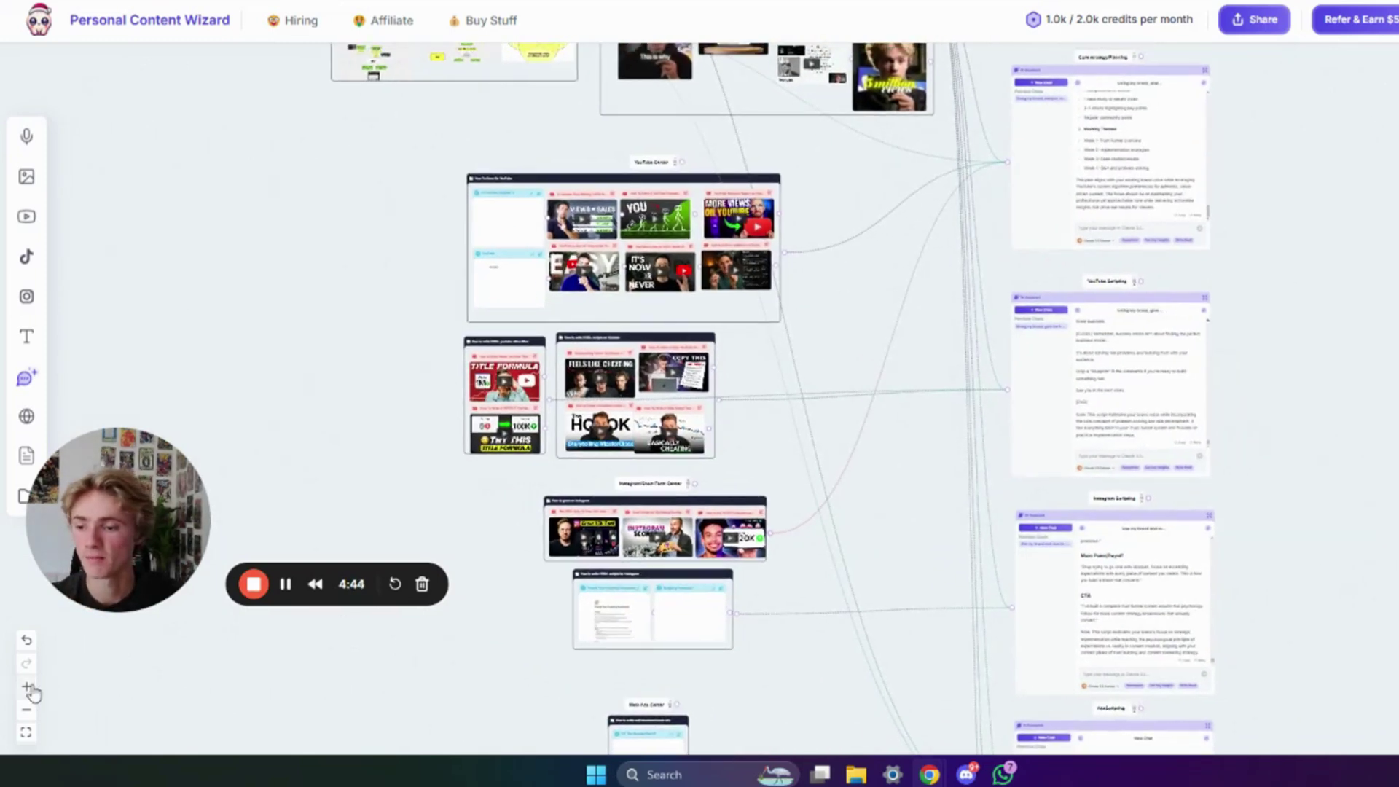
pyautogui.click(27, 687)
pyautogui.click(27, 686)
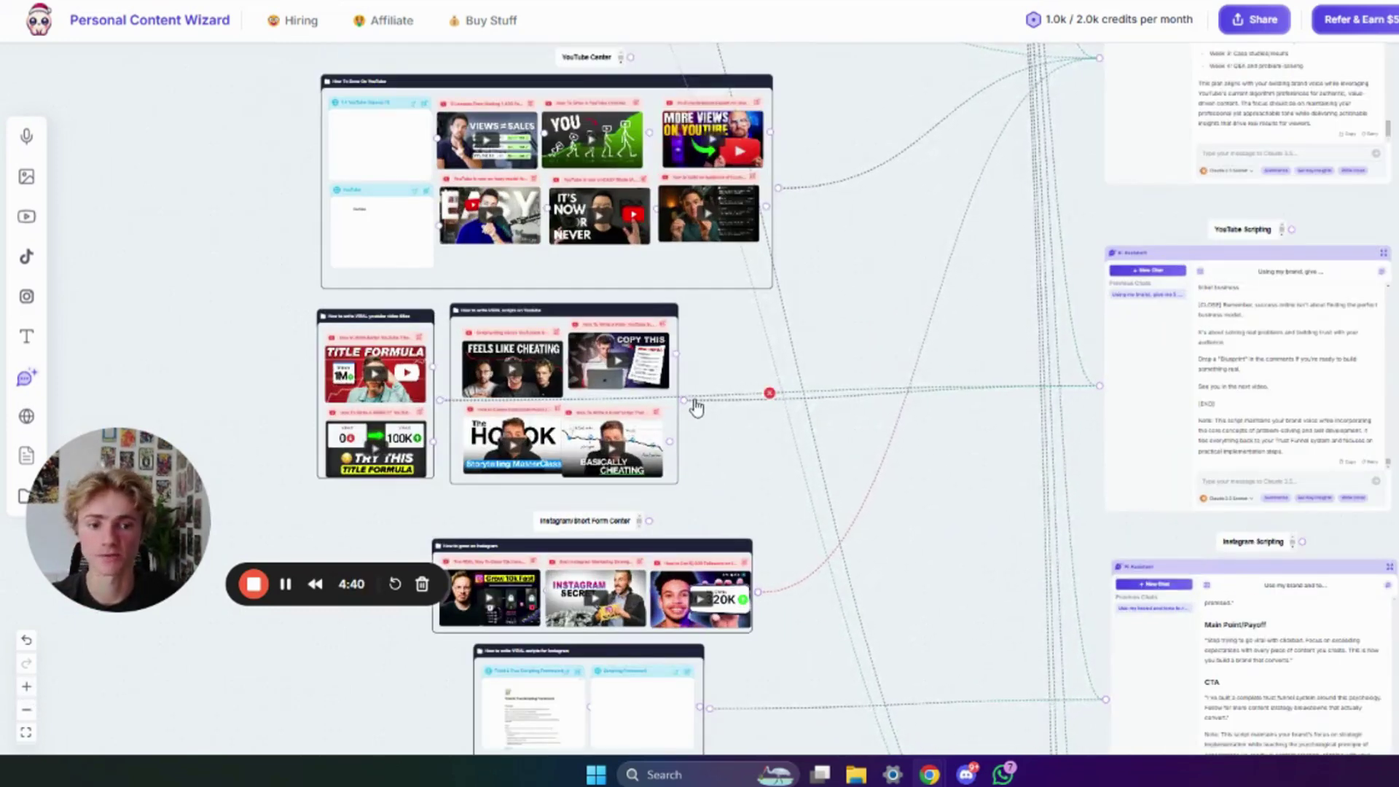
# Examine the content centers and their linked assistants from YouTube Scripting through Meta Ads, Email, Thumbnail and VSL.
pyautogui.moveTo(899, 309); pyautogui.dragTo(659, 259)
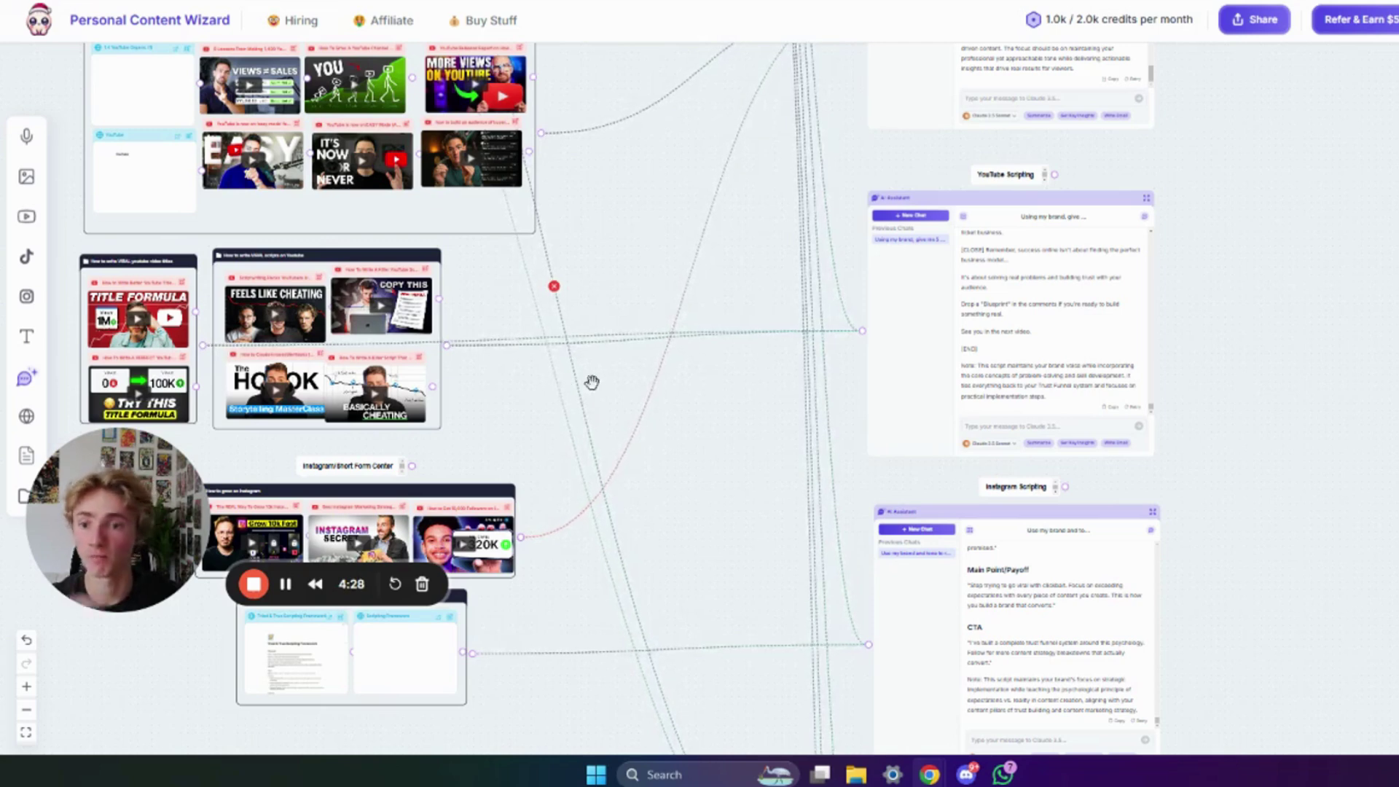
pyautogui.moveTo(730, 472); pyautogui.dragTo(775, 300)
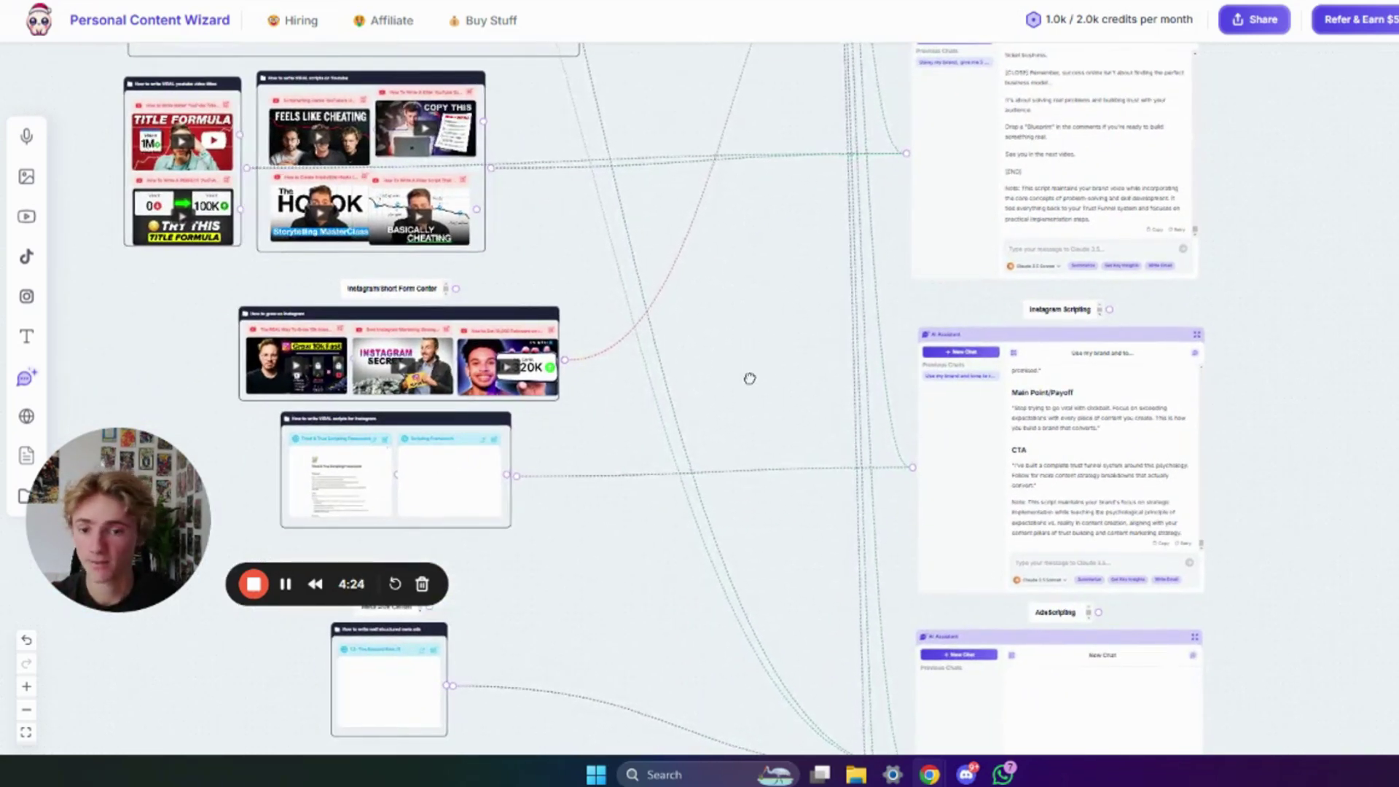
pyautogui.moveTo(747, 377); pyautogui.dragTo(760, 349)
pyautogui.moveTo(759, 455); pyautogui.dragTo(787, 333)
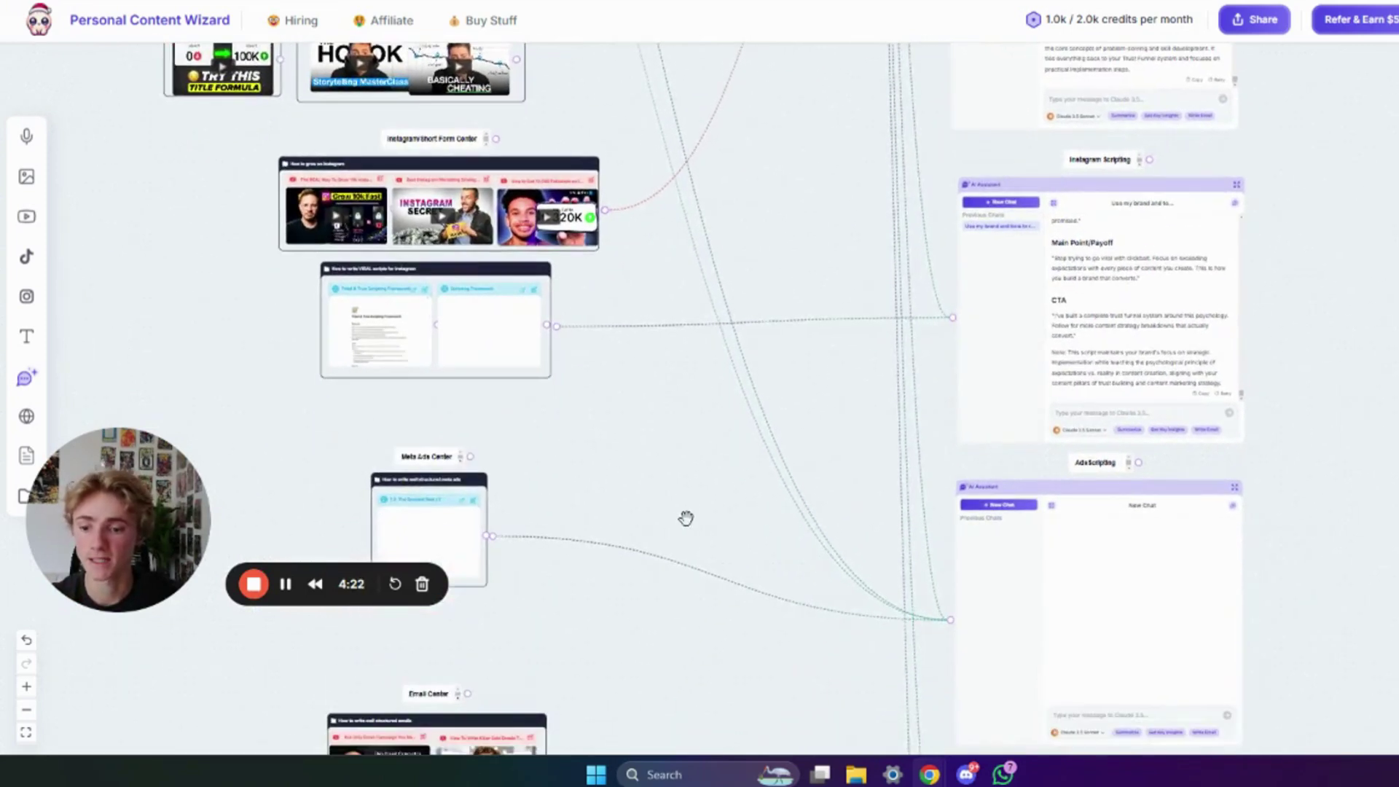
pyautogui.moveTo(685, 518); pyautogui.dragTo(733, 284)
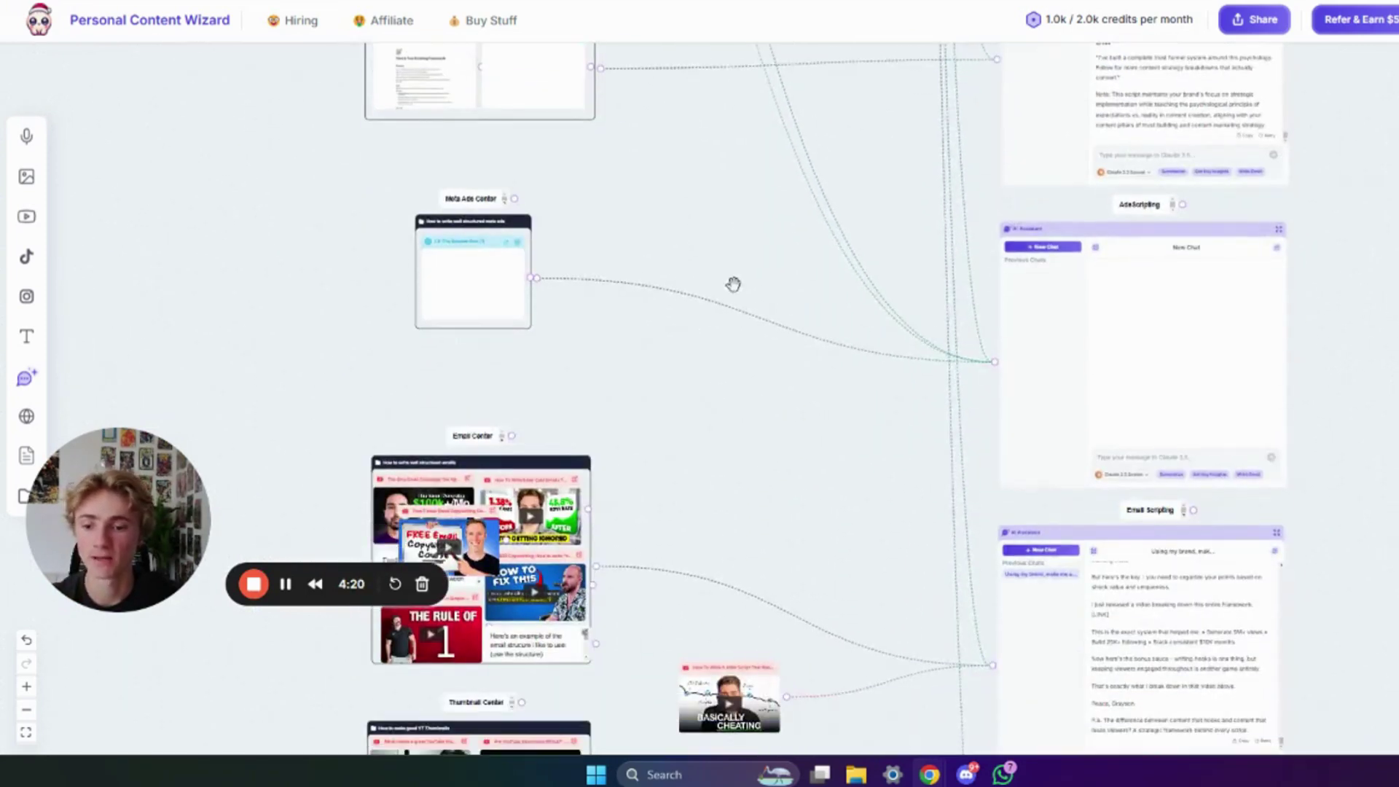
pyautogui.moveTo(714, 464); pyautogui.dragTo(651, 156)
pyautogui.moveTo(776, 514)
pyautogui.mouseDown()
pyautogui.moveTo(765, 250)
pyautogui.moveTo(769, 492)
pyautogui.mouseUp()
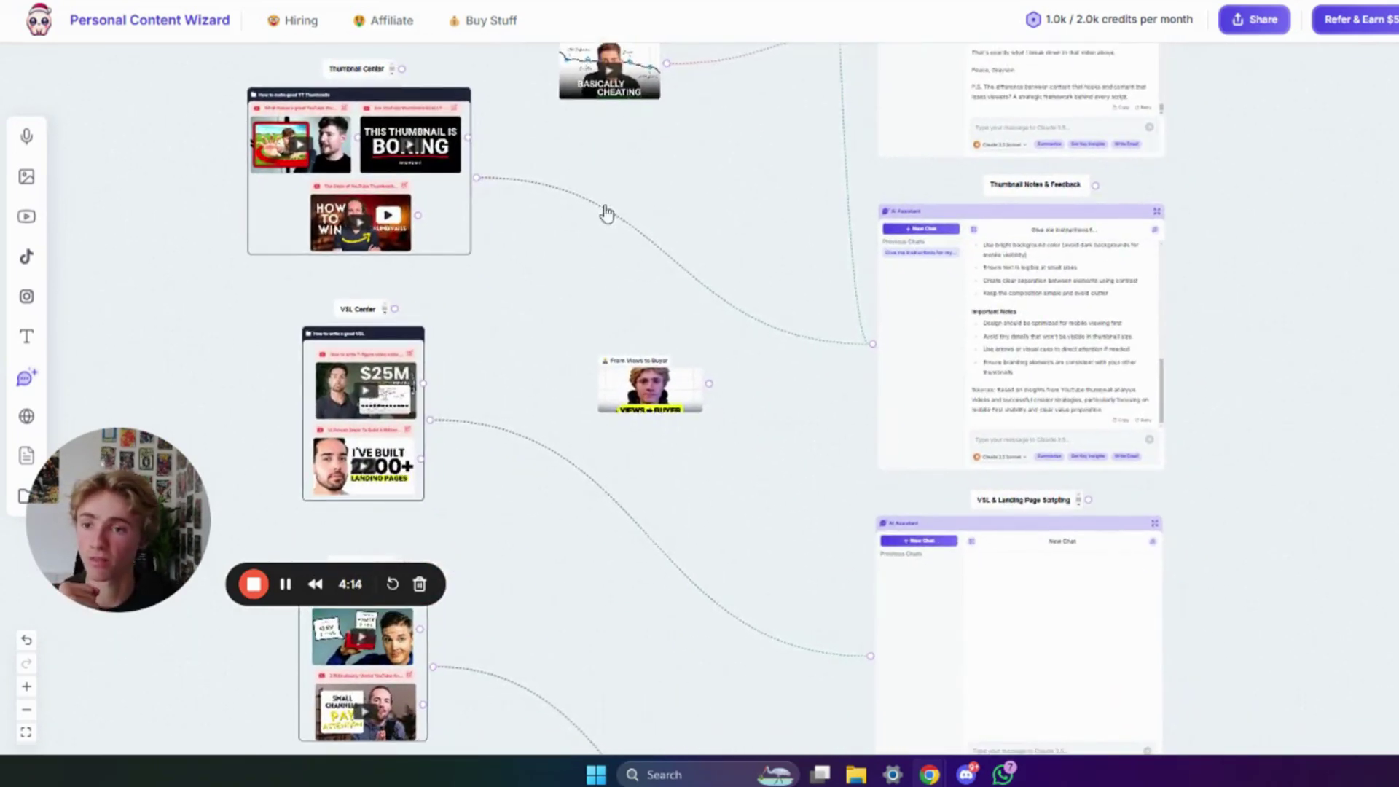
pyautogui.moveTo(510, 306); pyautogui.dragTo(521, 375)
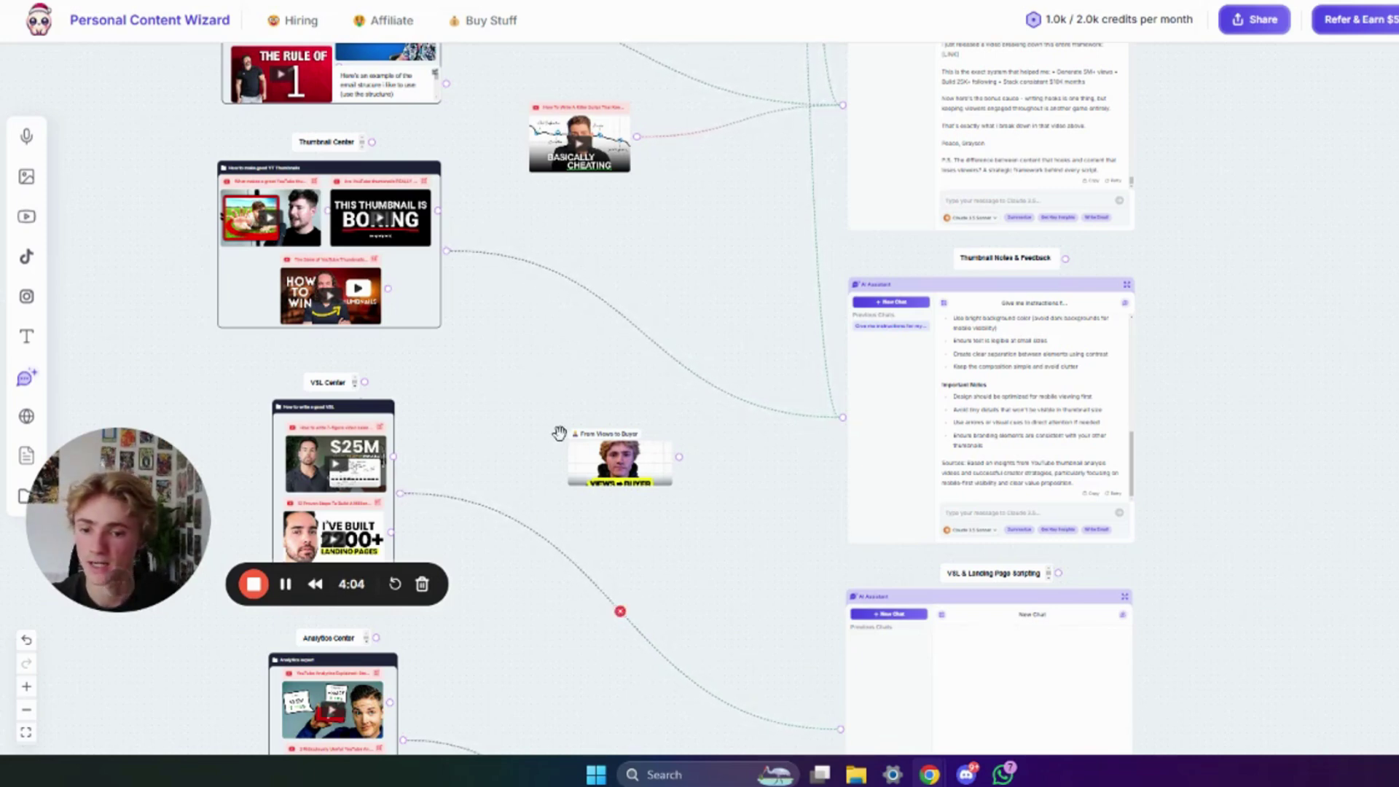
pyautogui.moveTo(559, 433); pyautogui.dragTo(519, 375)
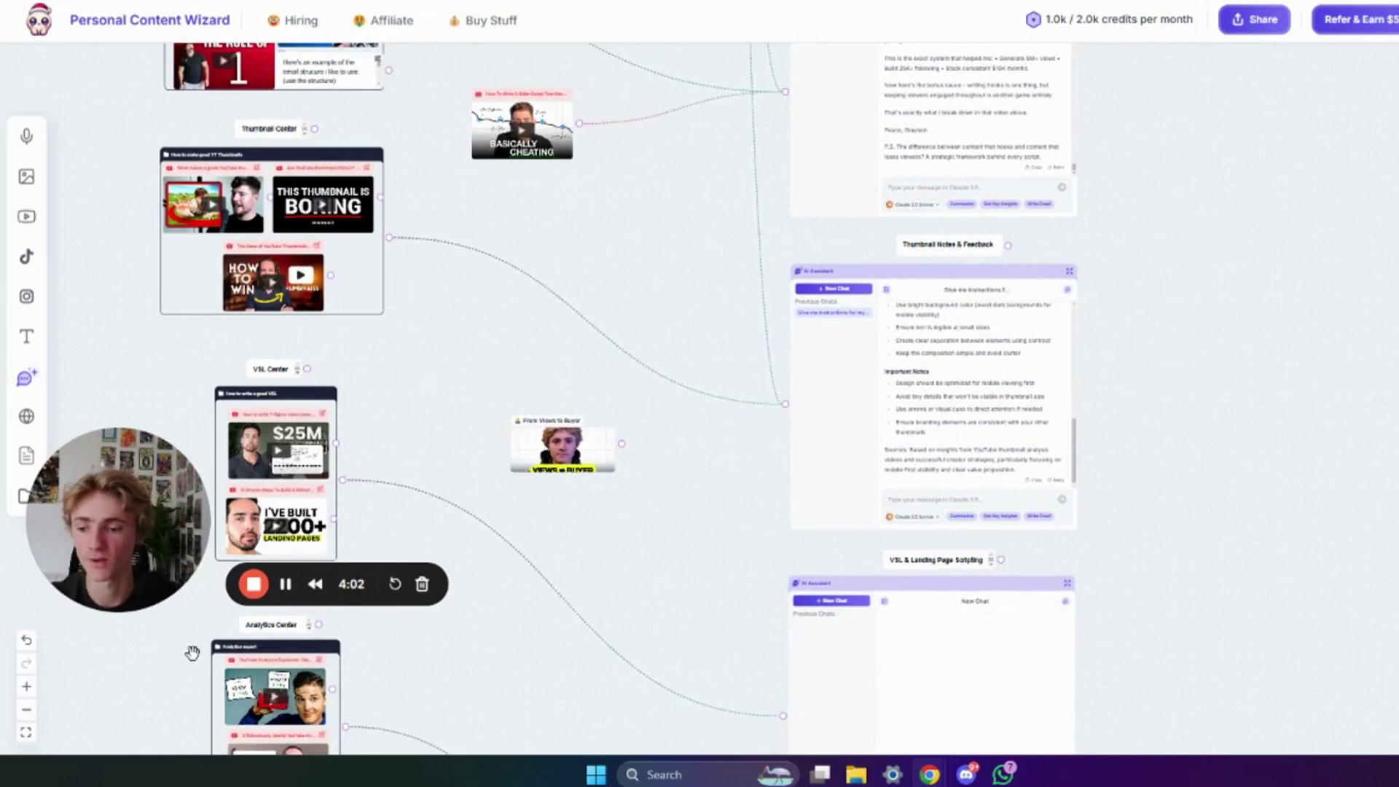
pyautogui.moveTo(628, 476); pyautogui.dragTo(605, 478)
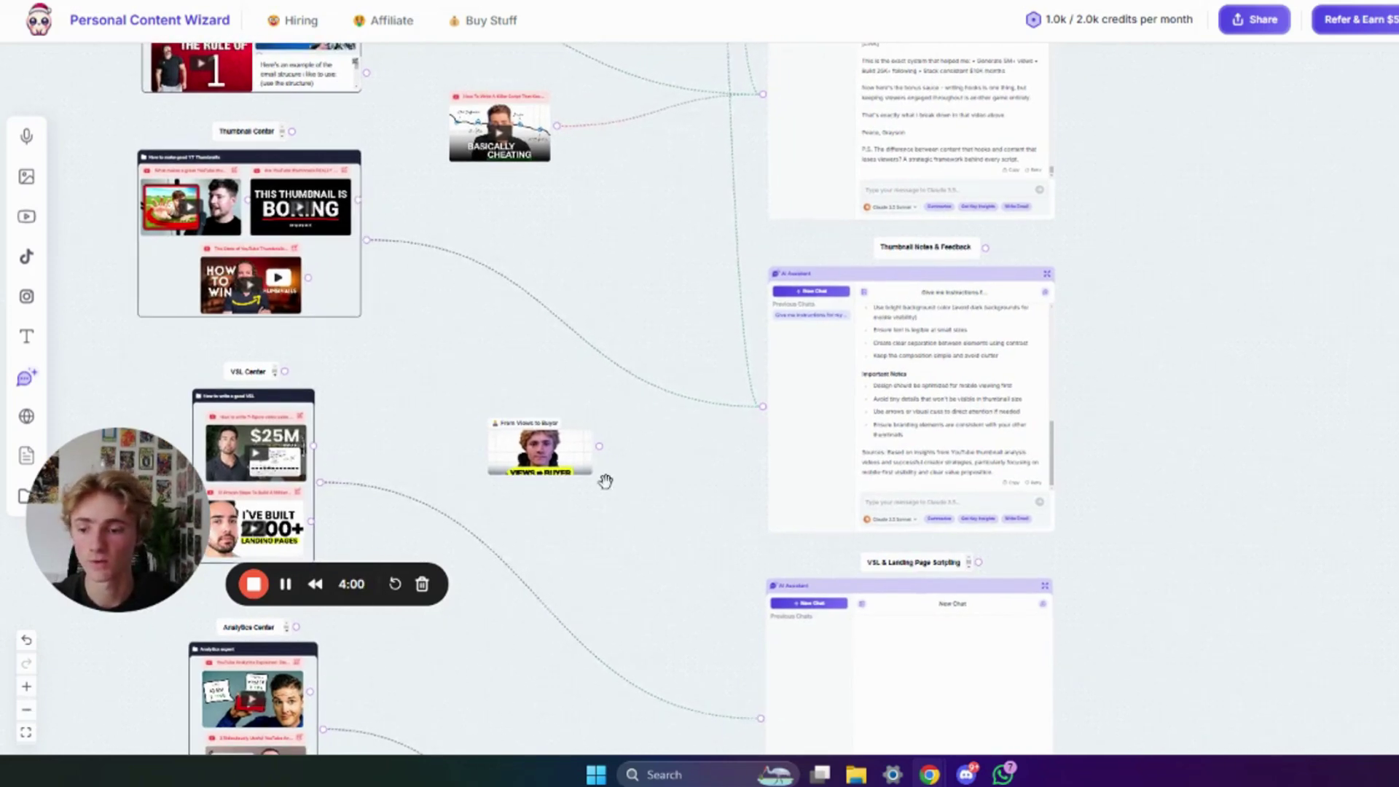
# Connect the "From Views to Buyer" thumbnail image to the Thumbnail Notes & Feedback assistant.
pyautogui.click(27, 688)
pyautogui.click(28, 688)
pyautogui.moveTo(406, 324); pyautogui.dragTo(558, 455)
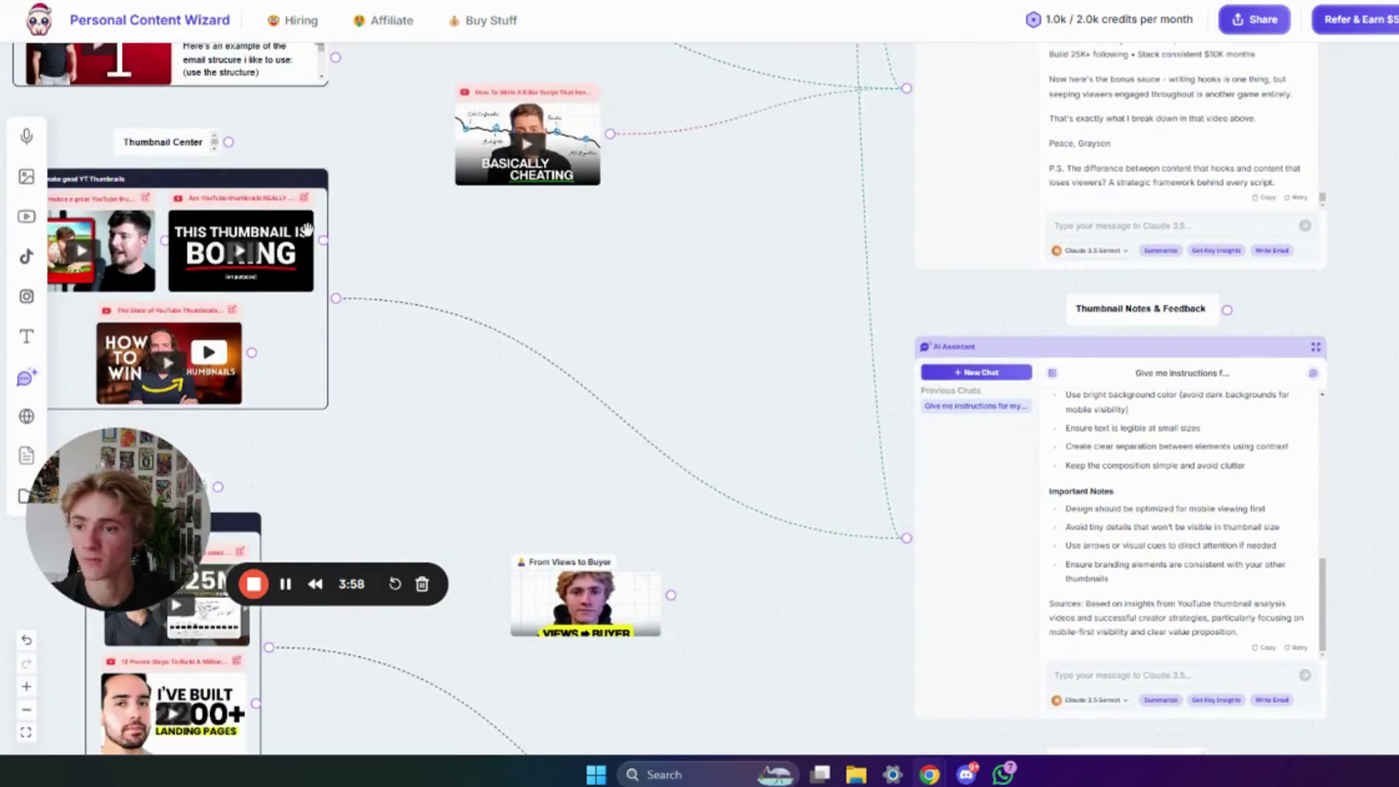
pyautogui.moveTo(454, 476); pyautogui.dragTo(515, 313)
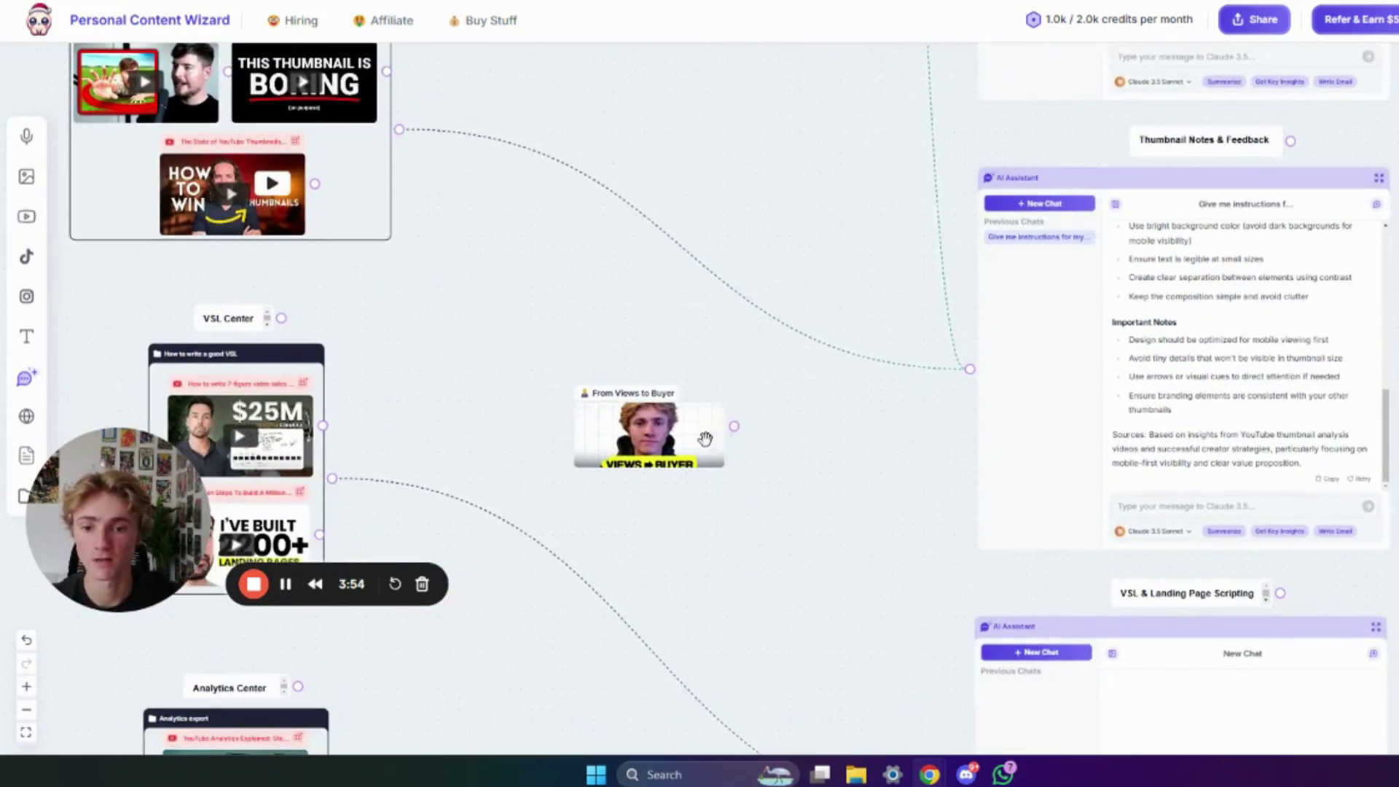
pyautogui.moveTo(734, 426); pyautogui.dragTo(964, 372)
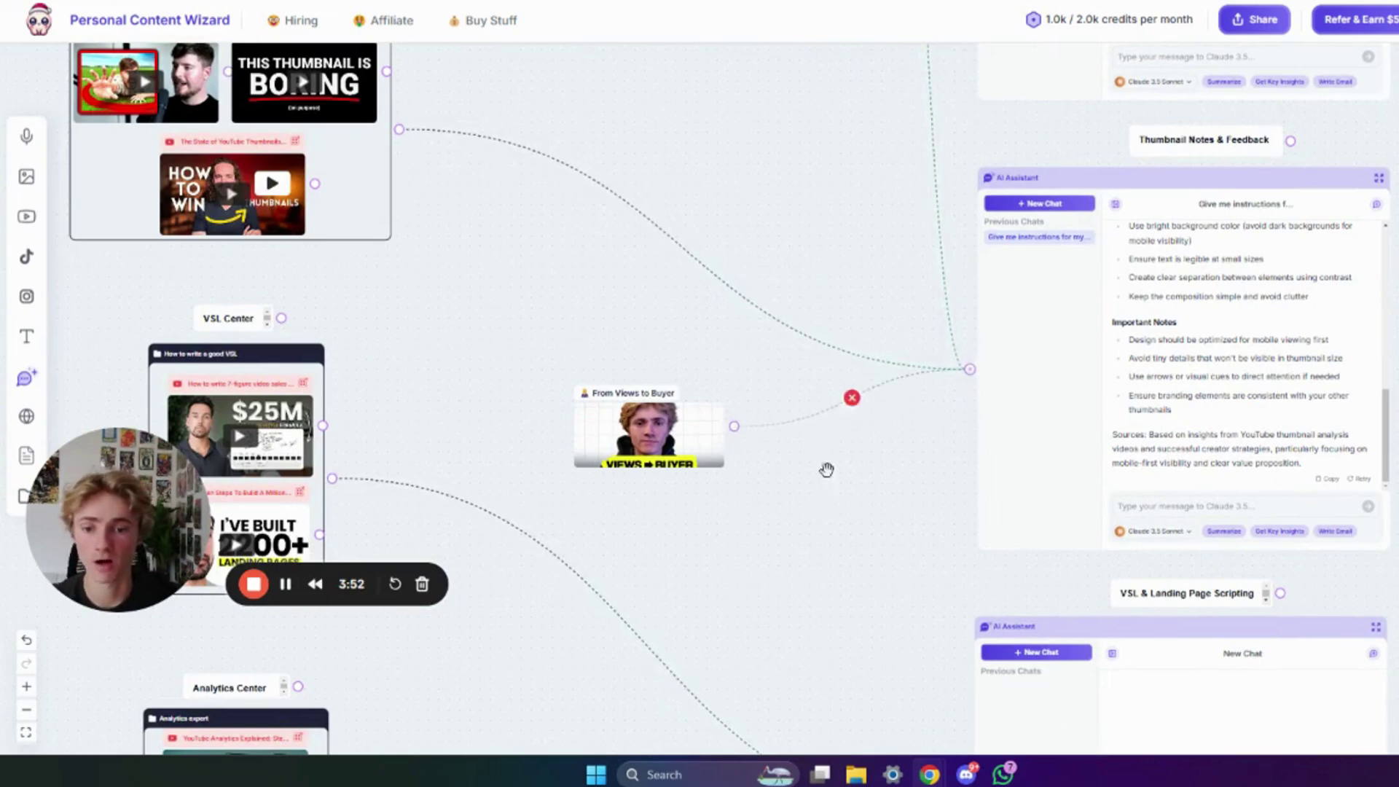
# Send the Thumbnail Notes & Feedback assistant the message "Use what you know and review the thumbnail image attached".
pyautogui.moveTo(828, 468); pyautogui.dragTo(771, 490)
pyautogui.moveTo(1386, 352); pyautogui.dragTo(1239, 341)
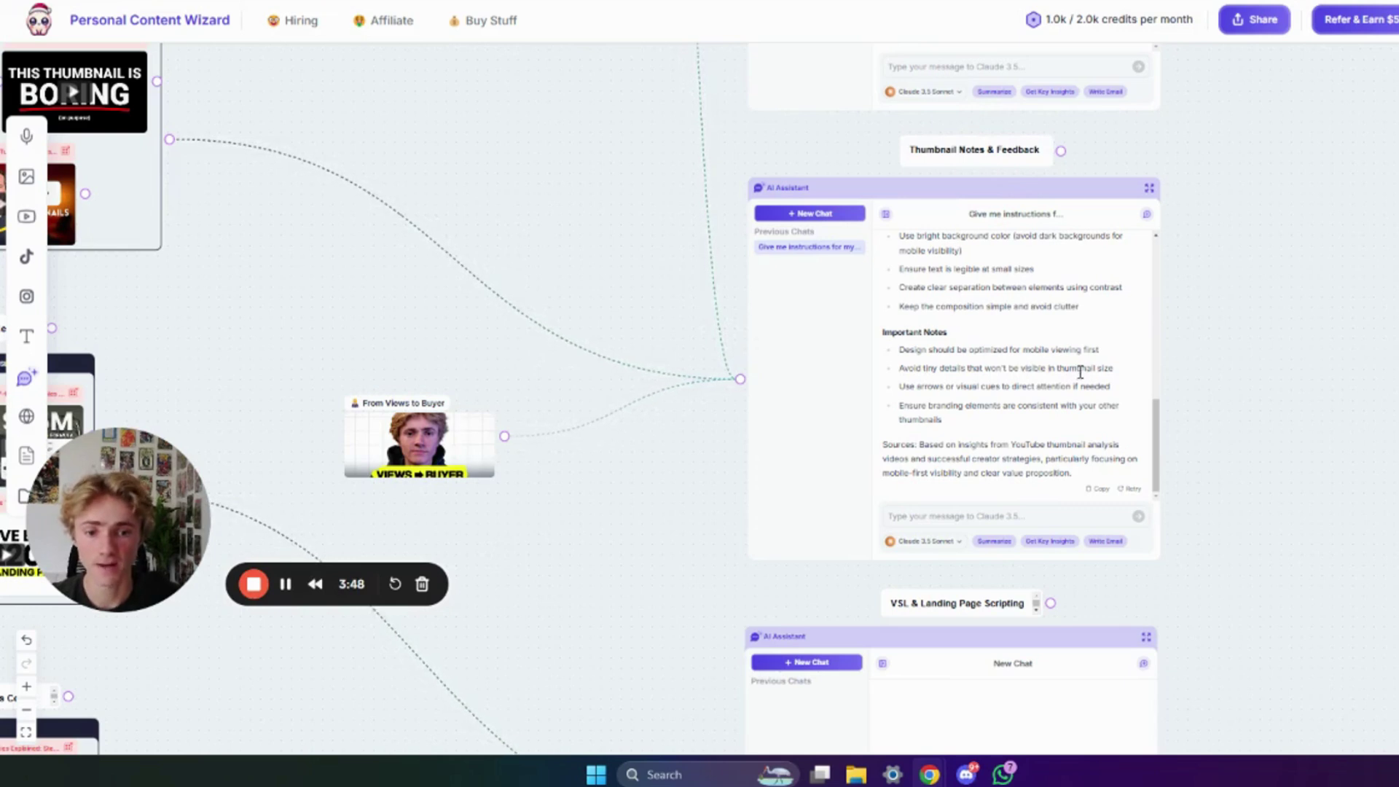
pyautogui.scroll(10, 1072, 368)
pyautogui.scroll(-10, 967, 301)
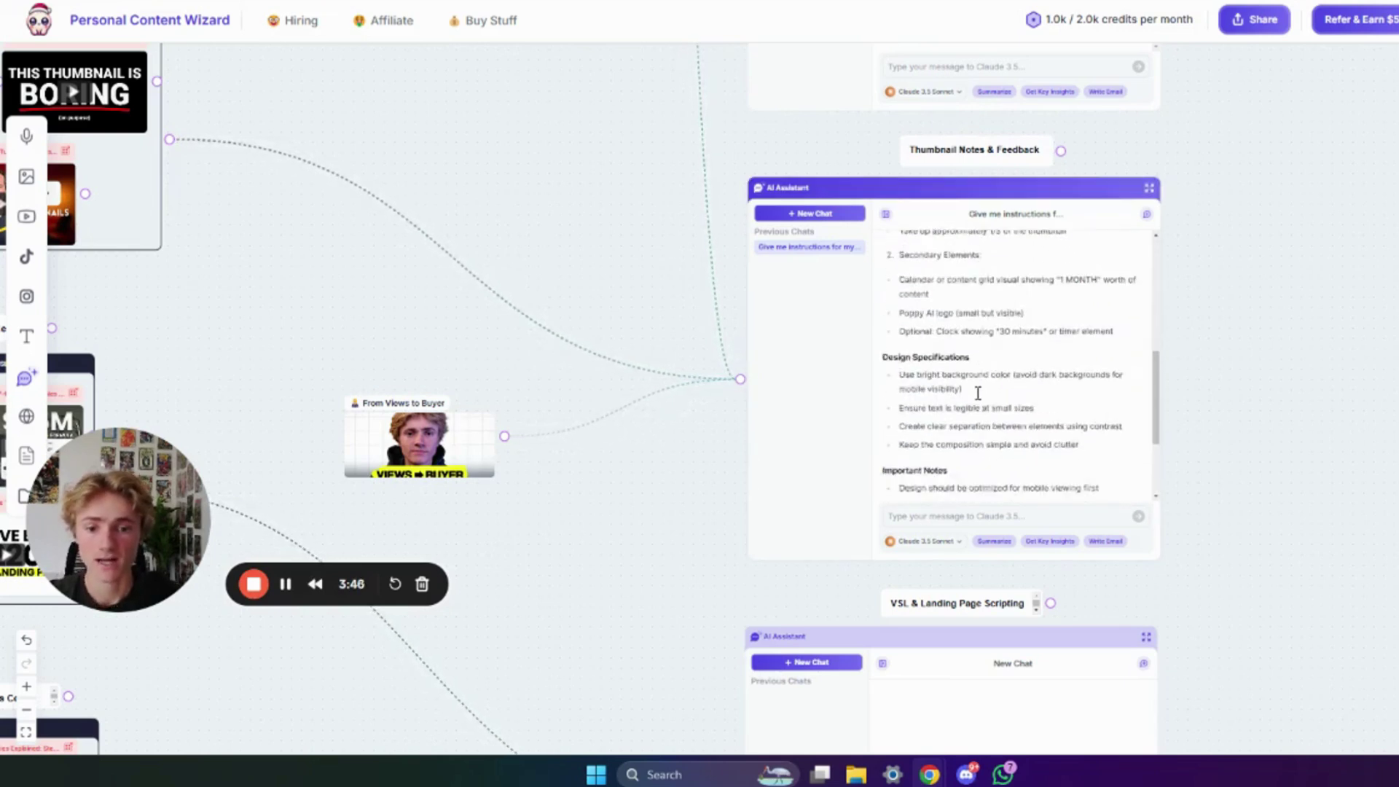
pyautogui.click(961, 519)
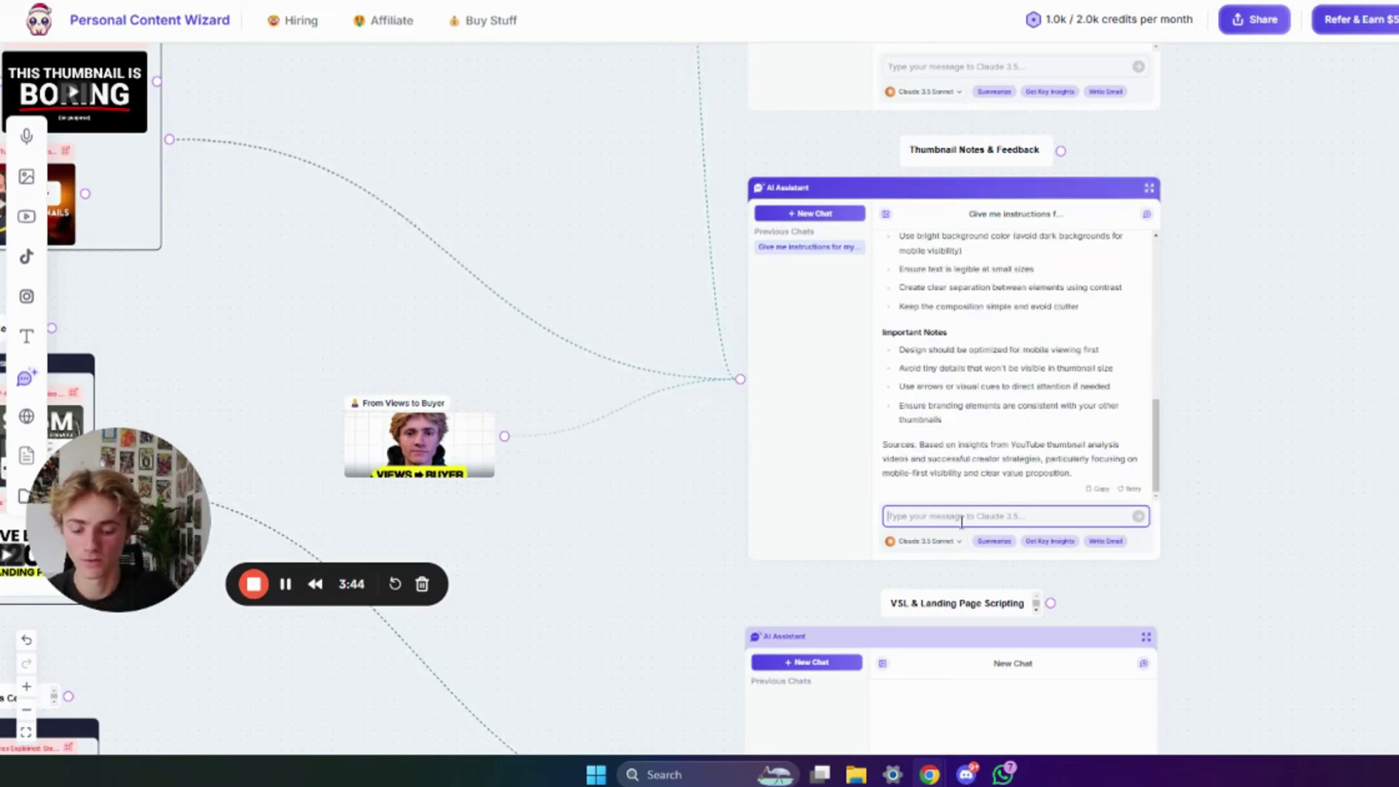
pyautogui.write('Use')
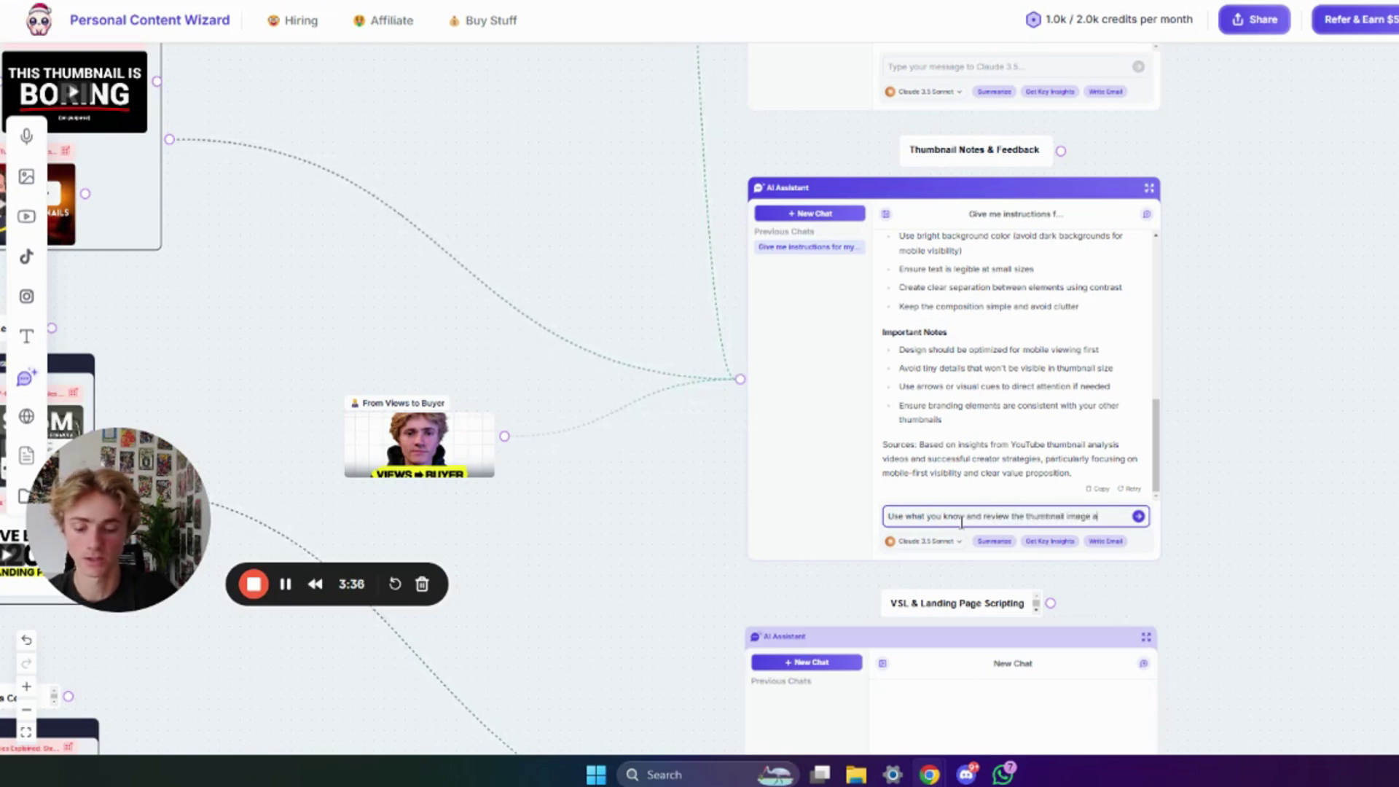
pyautogui.write('d')
pyautogui.press('Return')
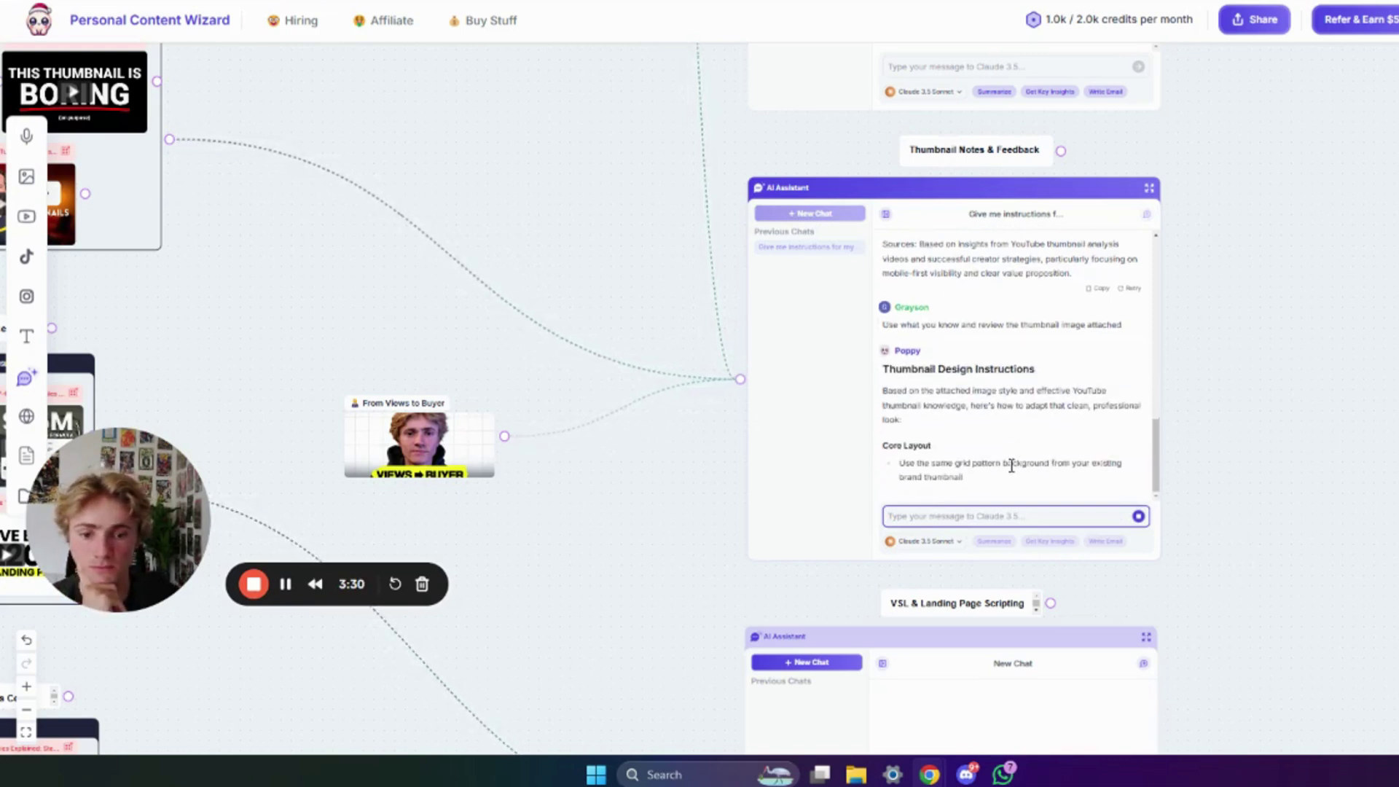
# Skim the assistant's thumbnail reply, from Thumbnail Design Instructions through Core Layout and Main Visual Components.
pyautogui.scroll(2, 1016, 443)
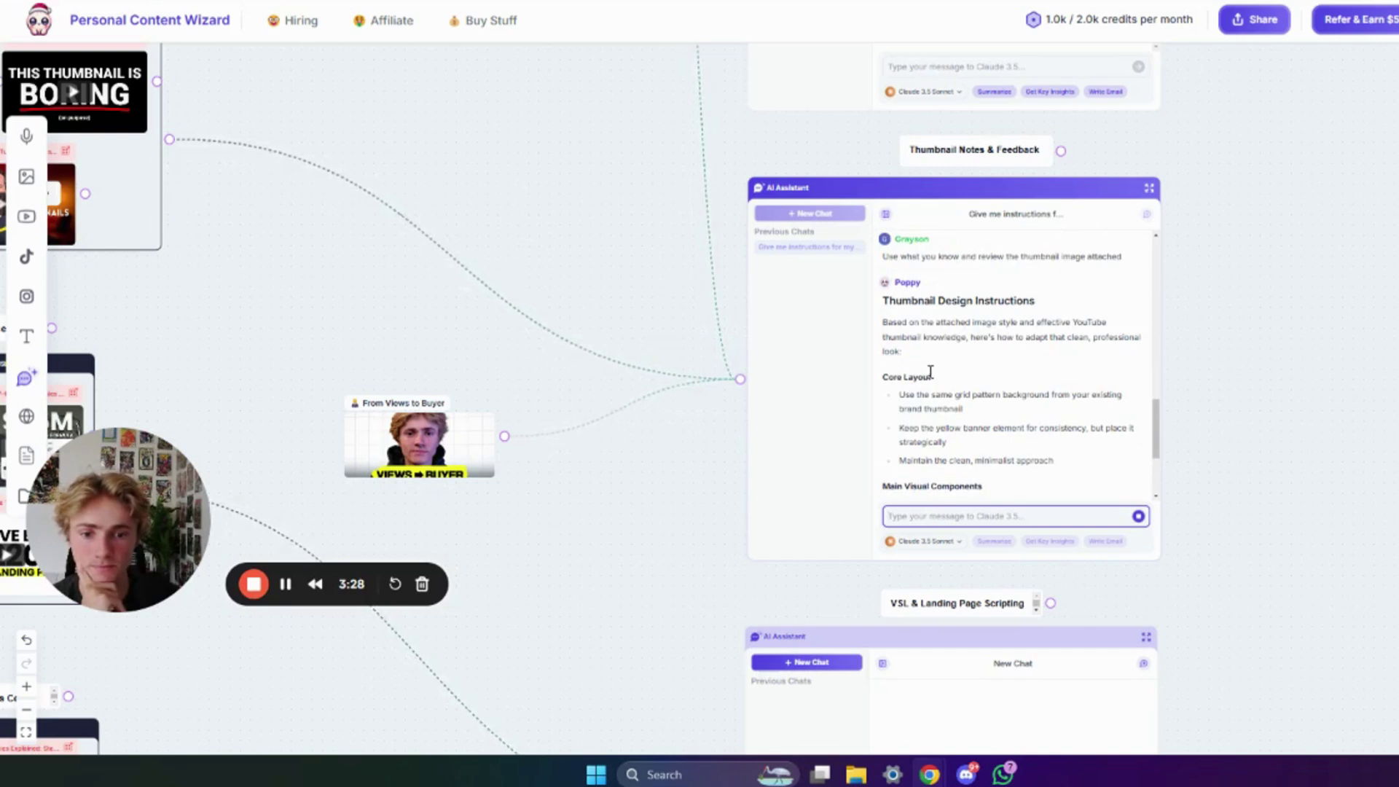
pyautogui.moveTo(963, 309); pyautogui.dragTo(1064, 299)
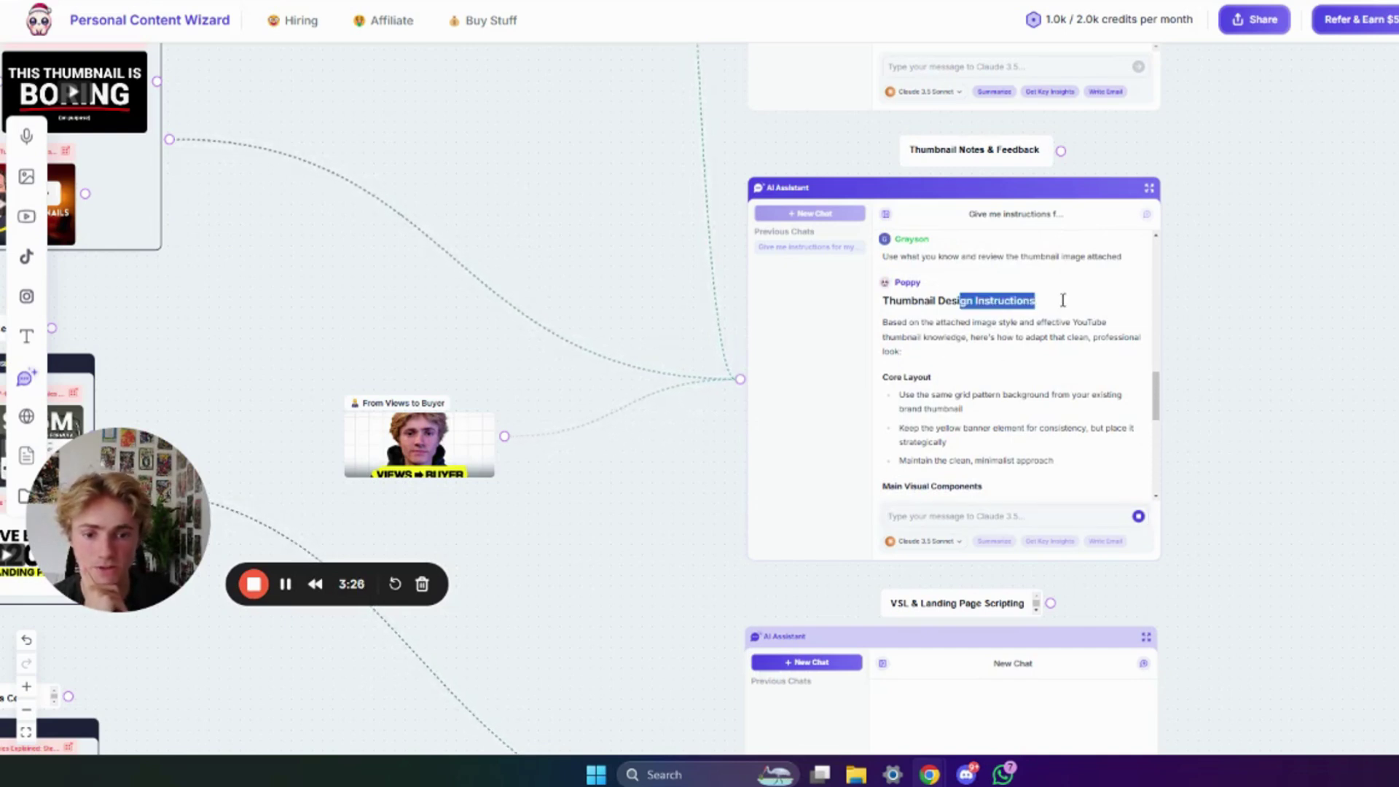
pyautogui.scroll(-1, 1016, 345)
pyautogui.moveTo(883, 325); pyautogui.dragTo(931, 326)
pyautogui.scroll(-1, 969, 351)
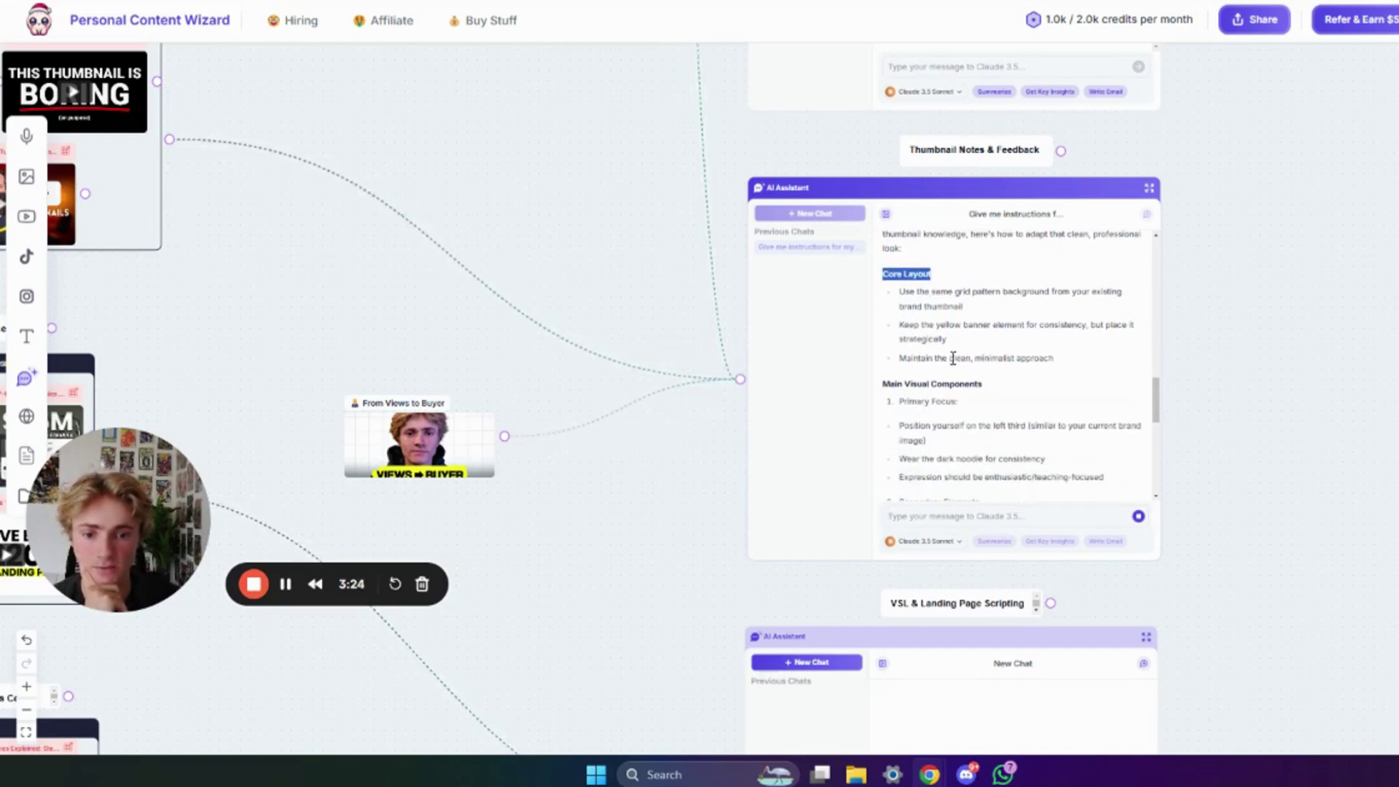
pyautogui.moveTo(884, 384); pyautogui.dragTo(982, 384)
pyautogui.scroll(-7, 976, 383)
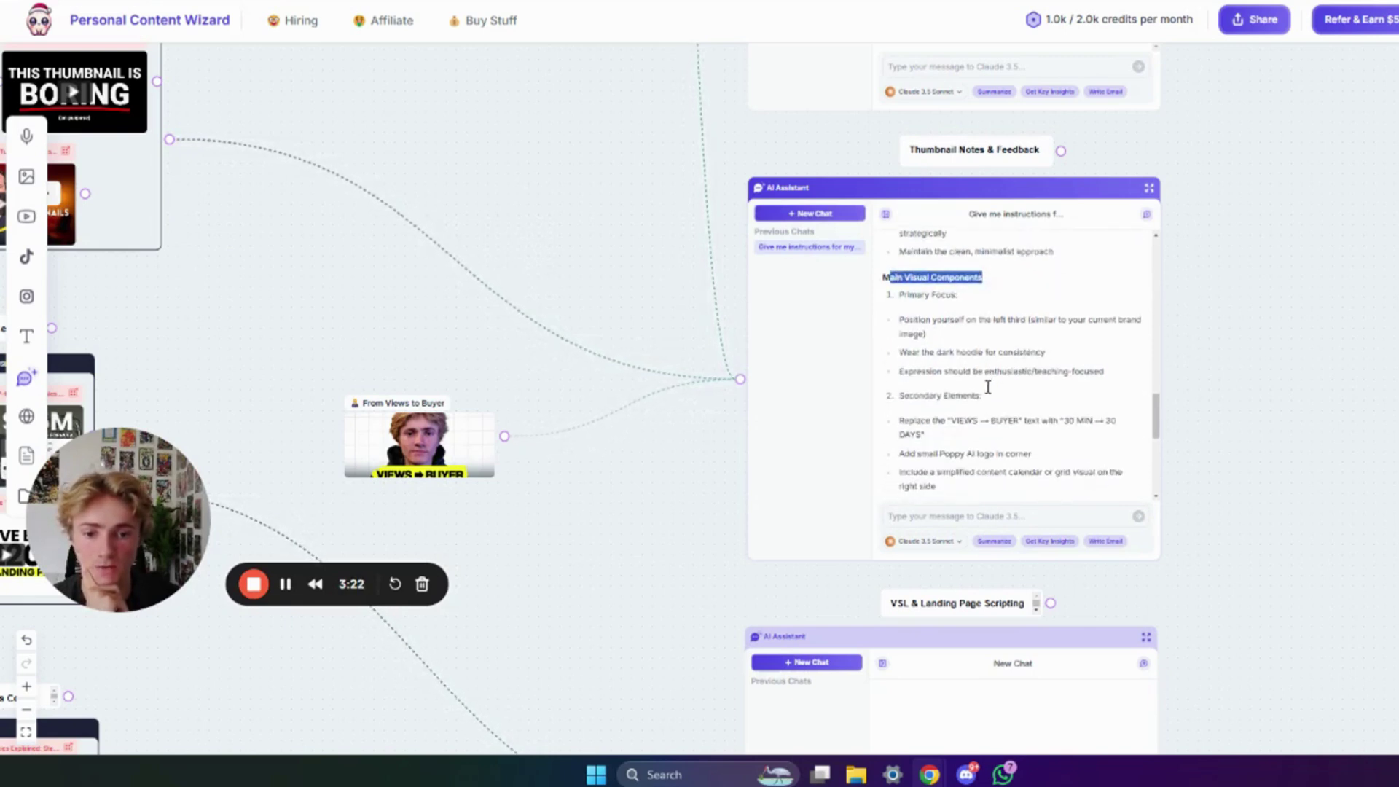
pyautogui.scroll(7, 965, 382)
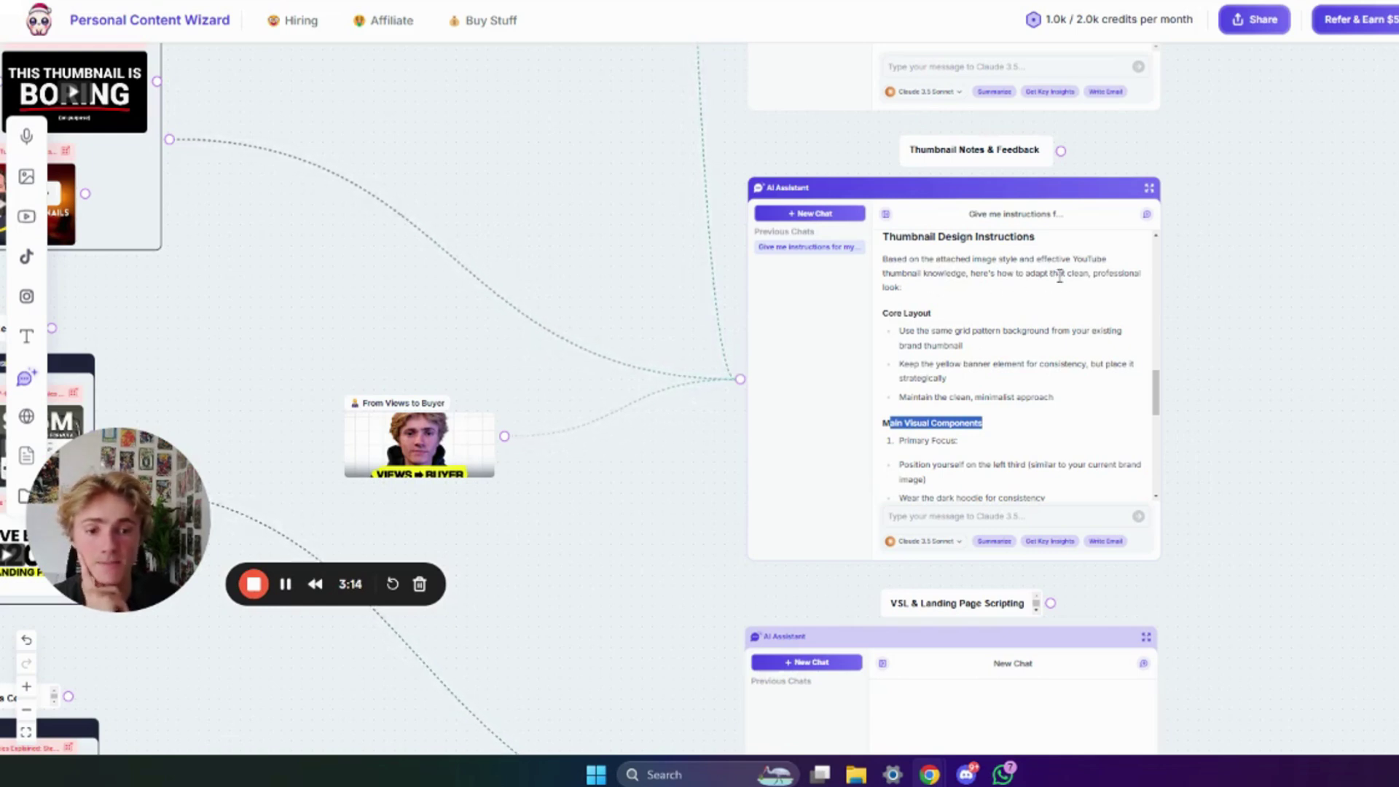
# Read the individual Core Layout recommendations and the Key Considerations section in the assistant's thumbnail reply.
pyautogui.scroll(-1, 977, 291)
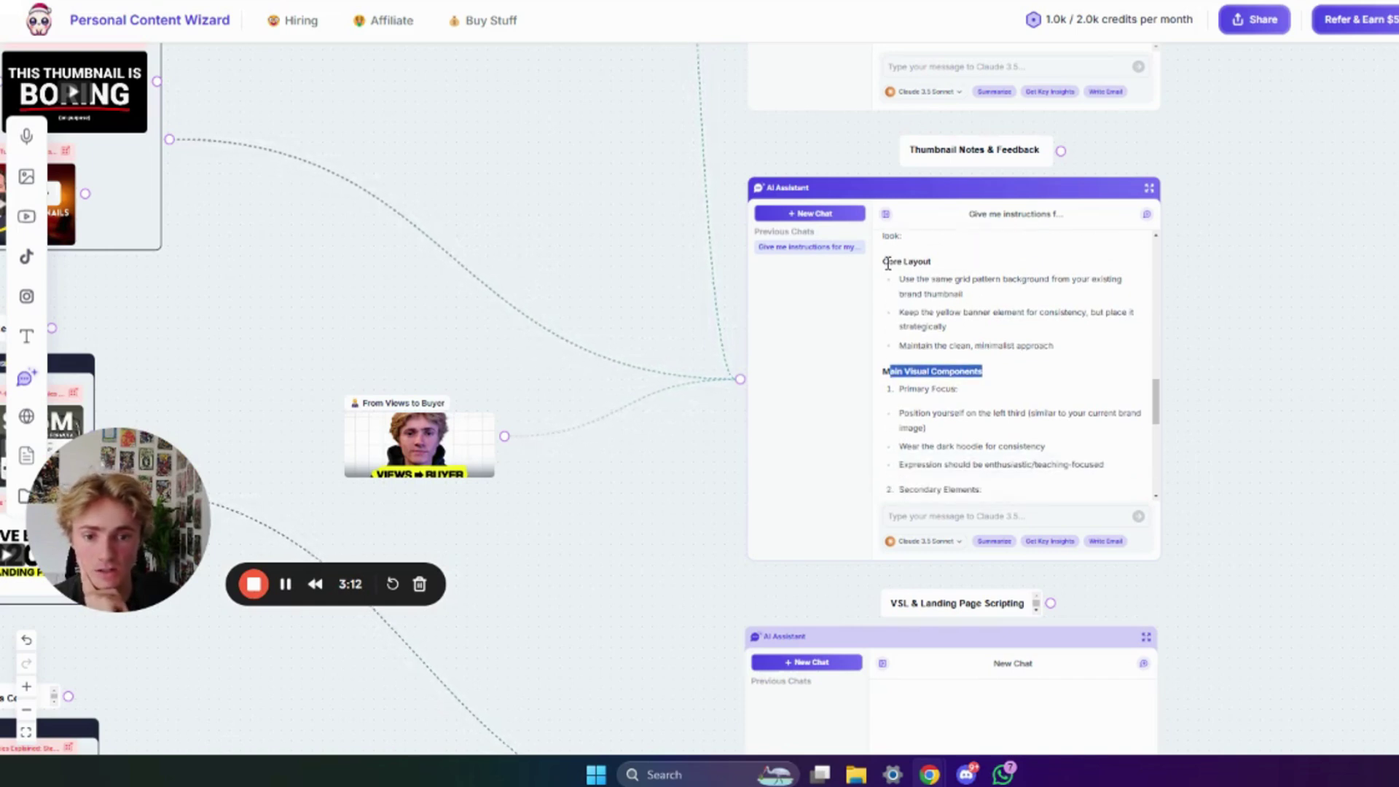
pyautogui.moveTo(884, 263); pyautogui.dragTo(1032, 292)
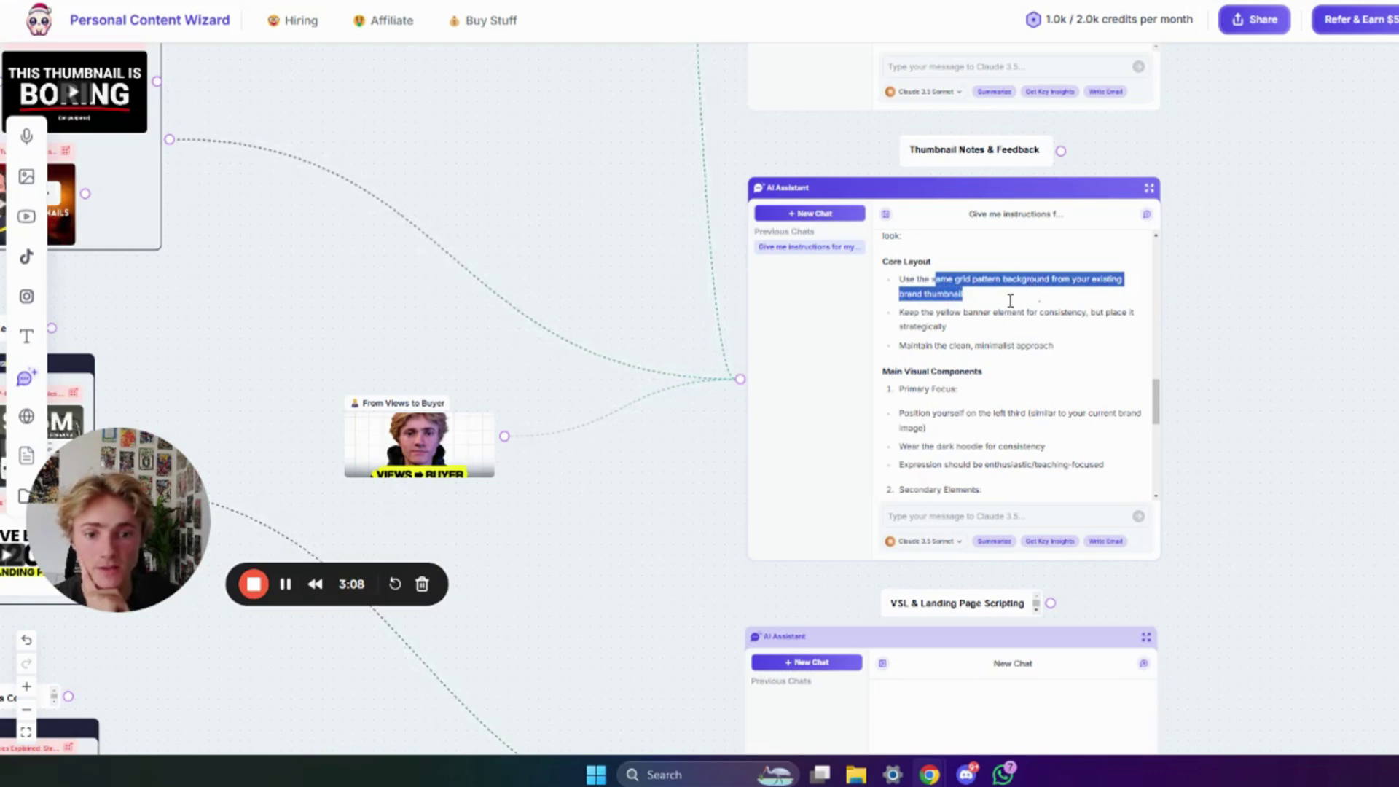
pyautogui.click(1010, 300)
pyautogui.moveTo(939, 313); pyautogui.dragTo(975, 328)
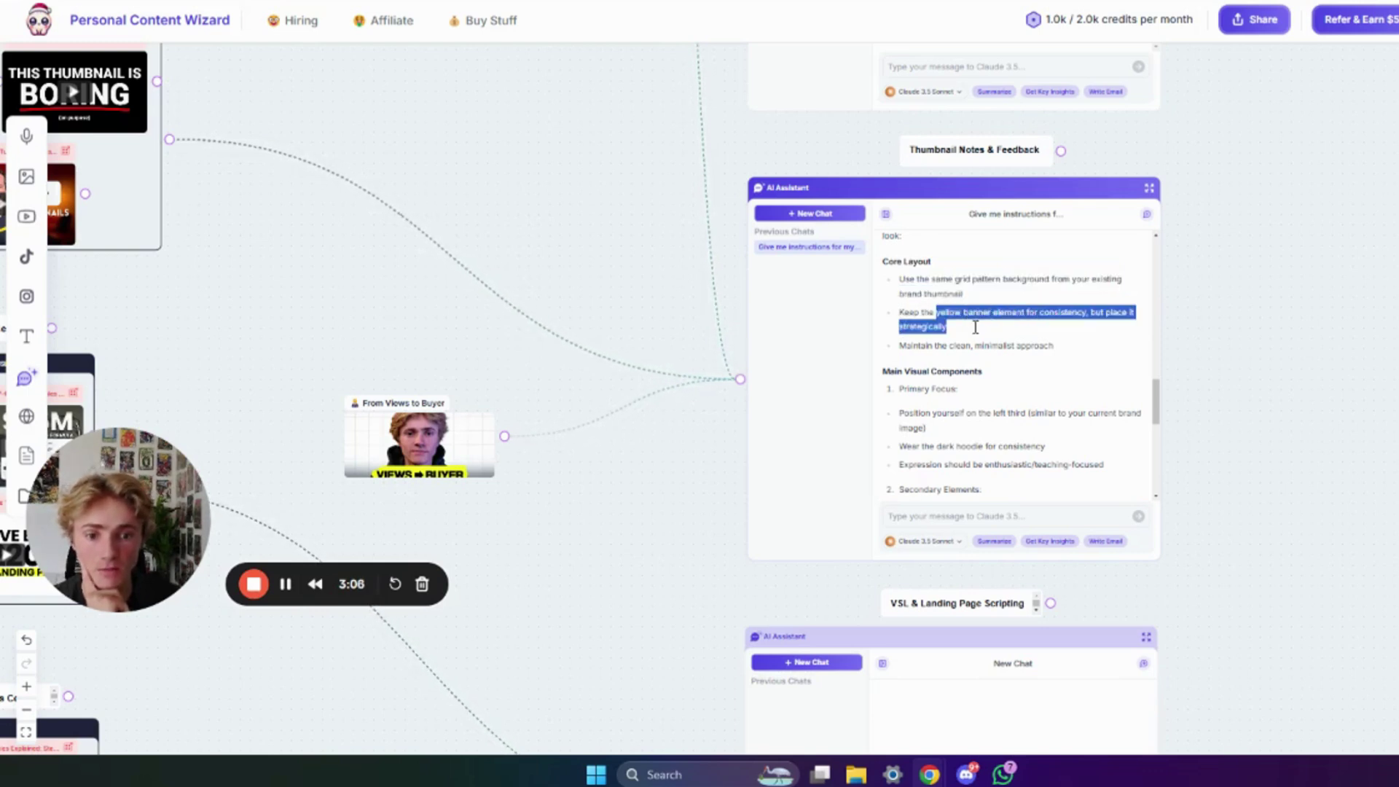
pyautogui.click(1018, 329)
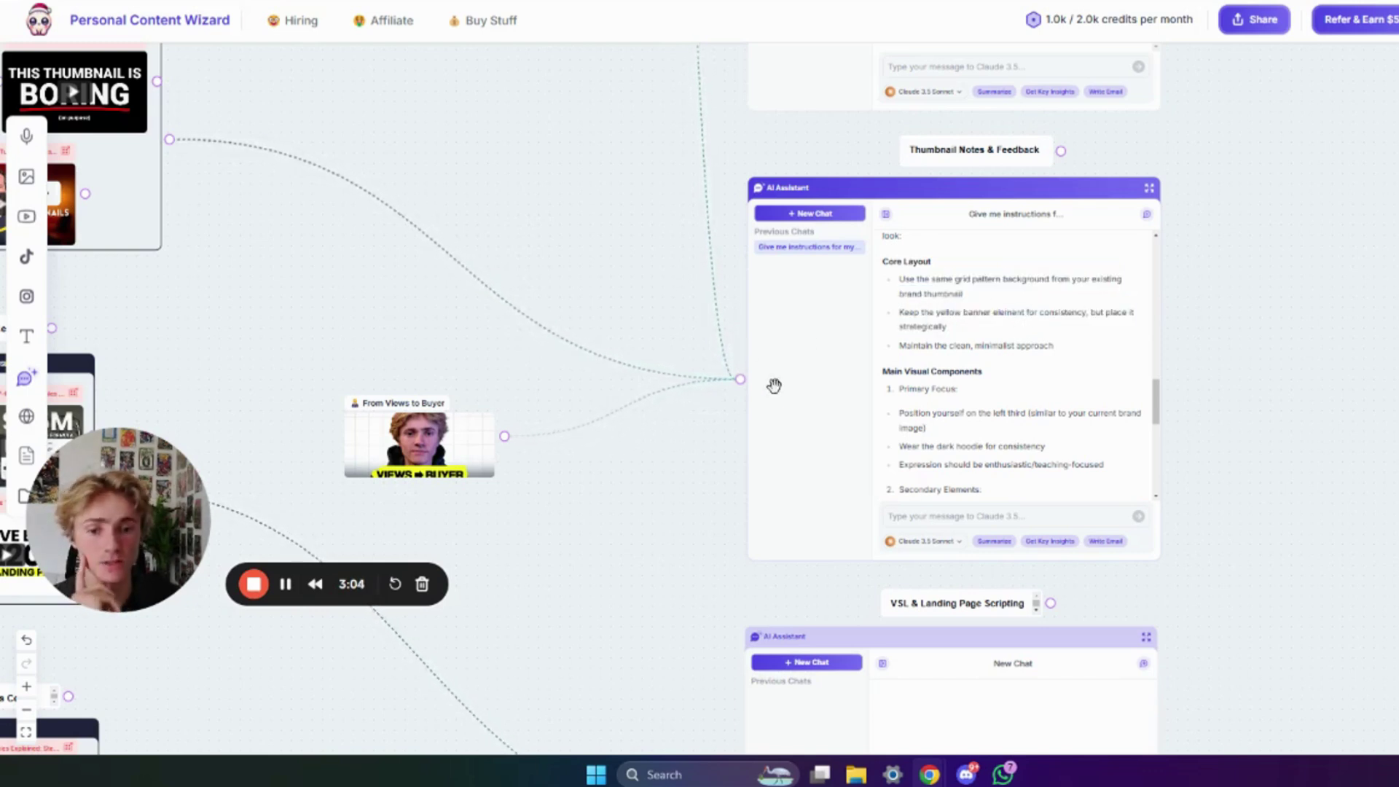
pyautogui.moveTo(912, 348); pyautogui.dragTo(1067, 347)
pyautogui.click(1067, 347)
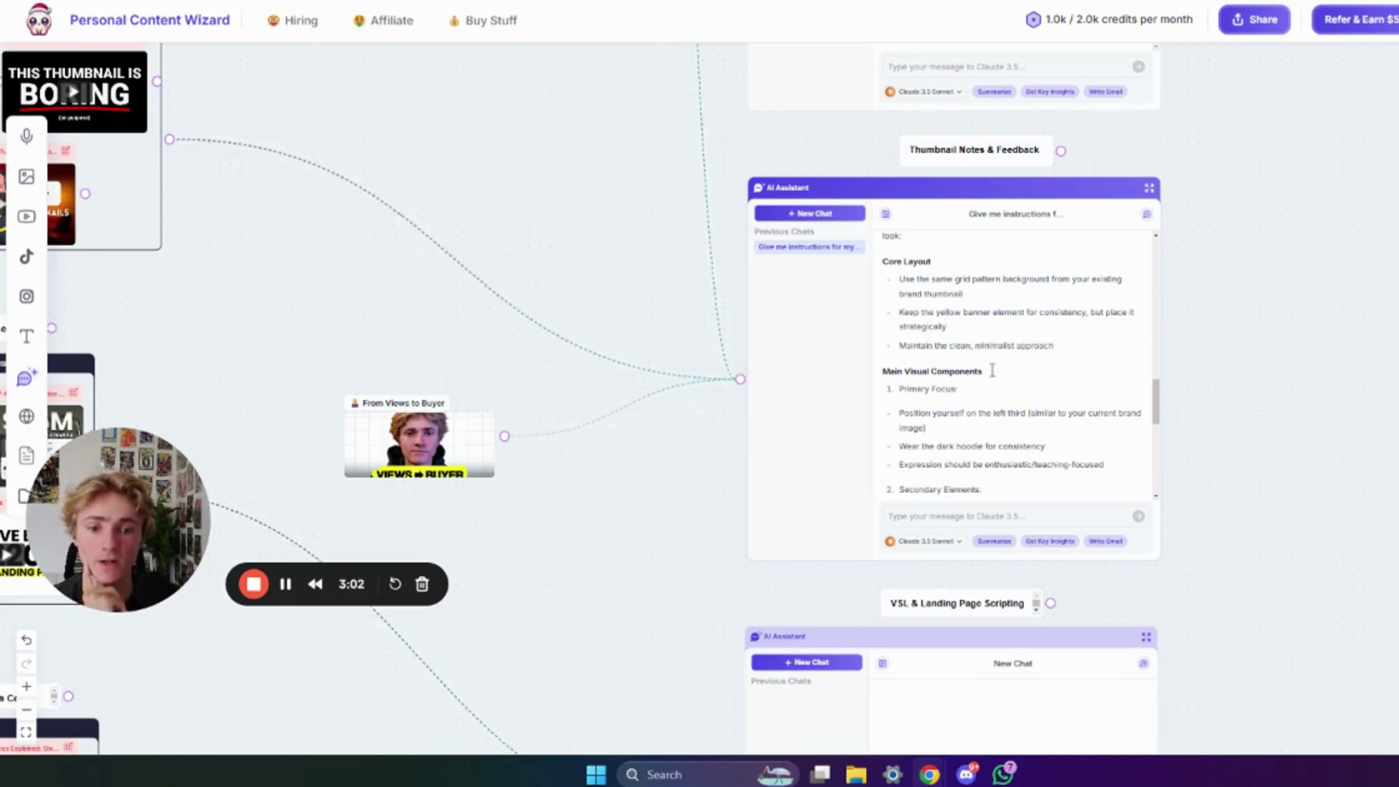
pyautogui.scroll(-6, 1012, 370)
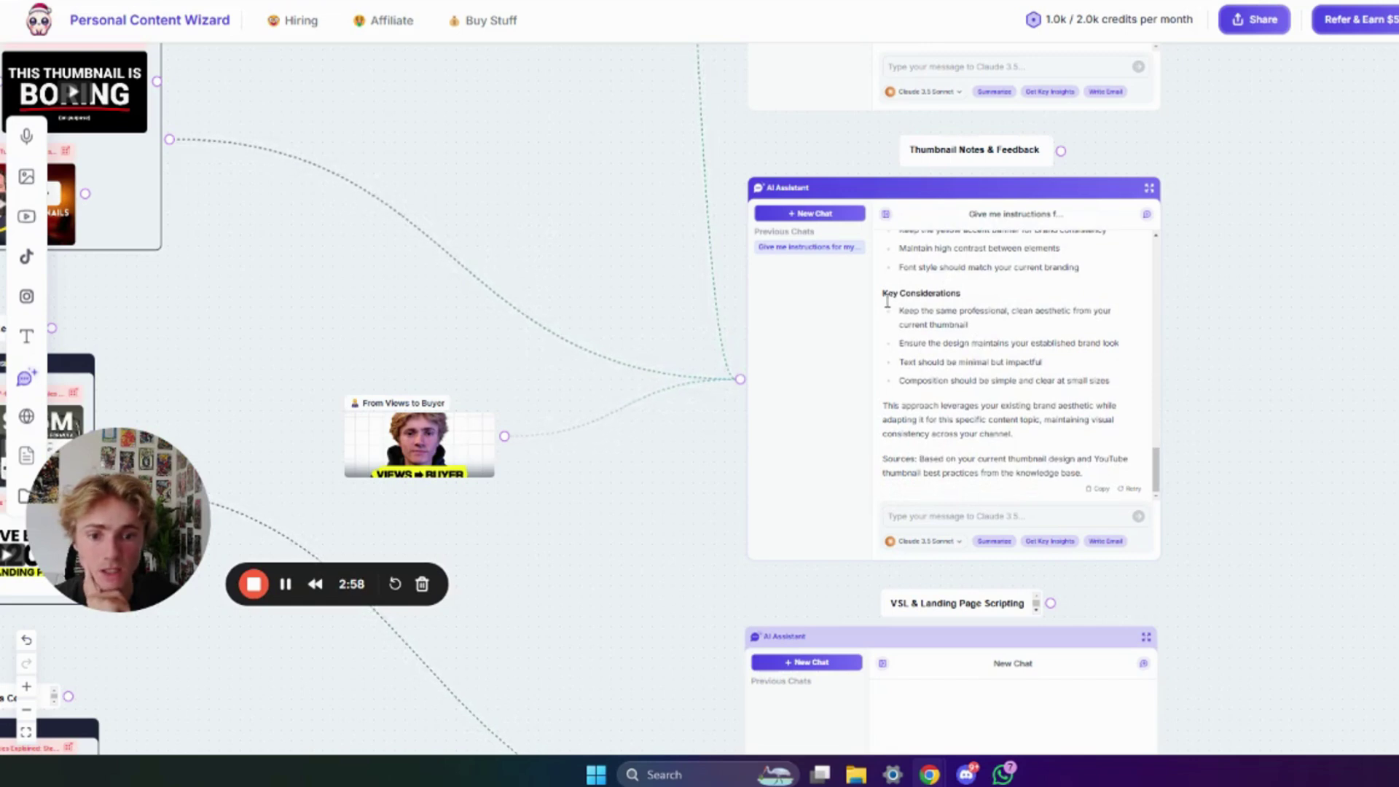
pyautogui.moveTo(883, 293); pyautogui.dragTo(1121, 380)
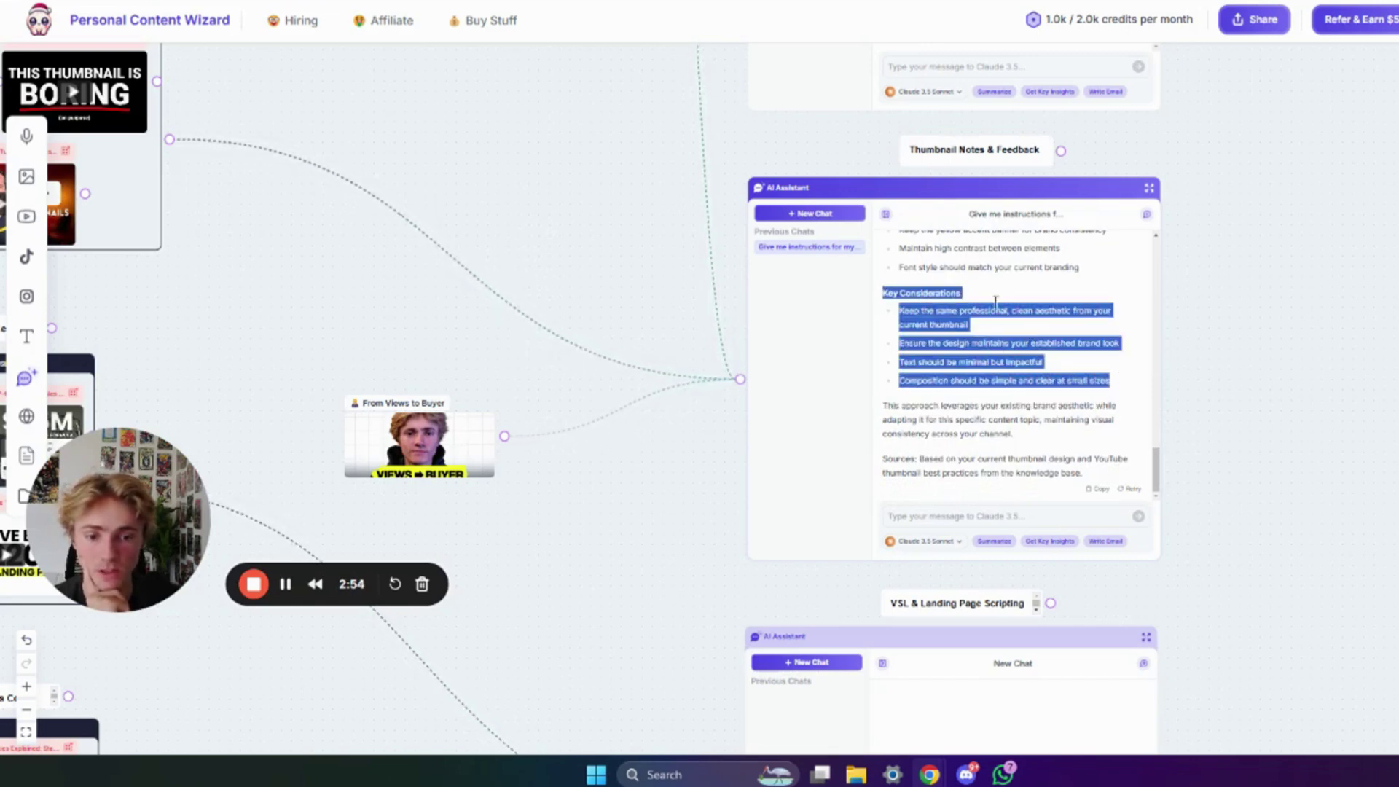
pyautogui.click(982, 280)
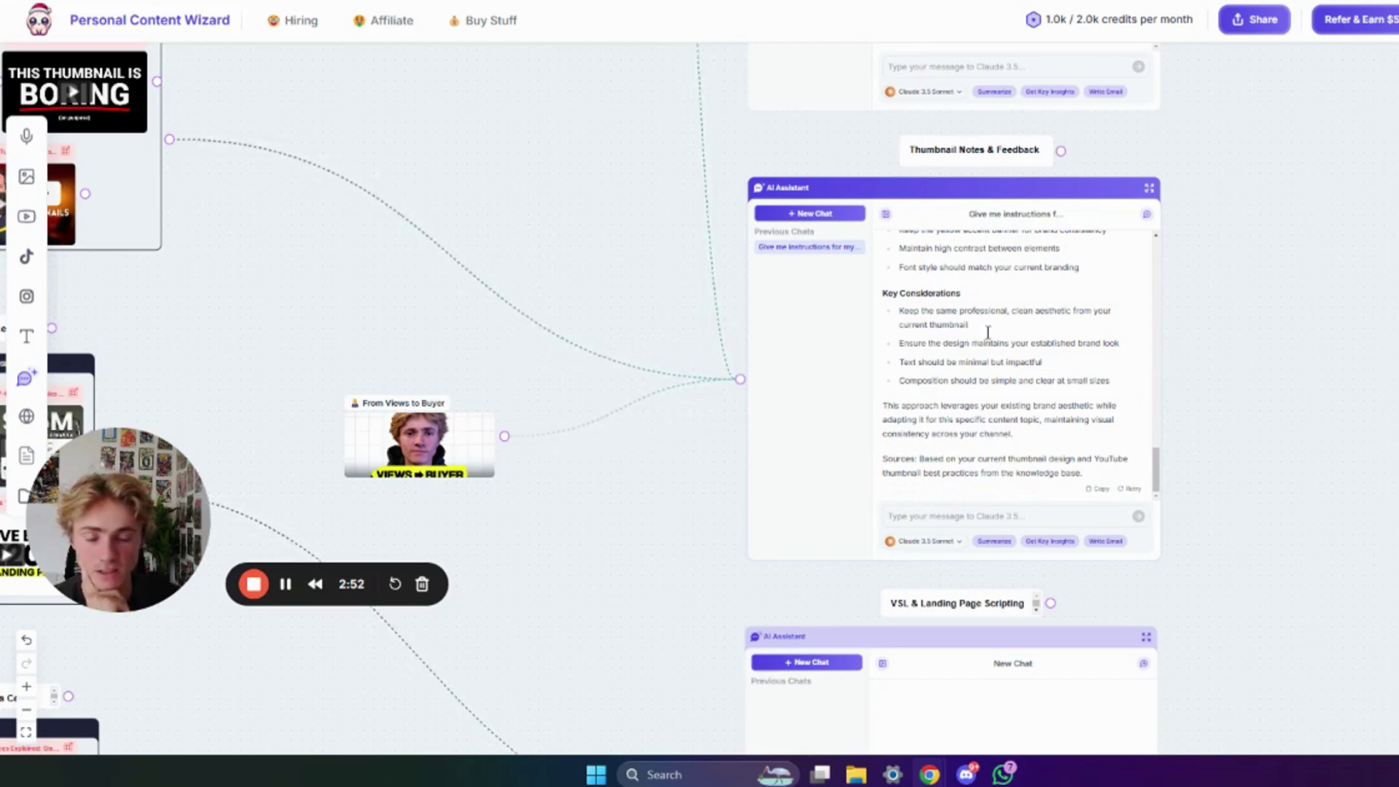
# Read the remaining Key Considerations bullets and revisit the Design Specifications in the assistant's thumbnail reply.
pyautogui.moveTo(910, 362); pyautogui.dragTo(1062, 362)
pyautogui.click(1081, 362)
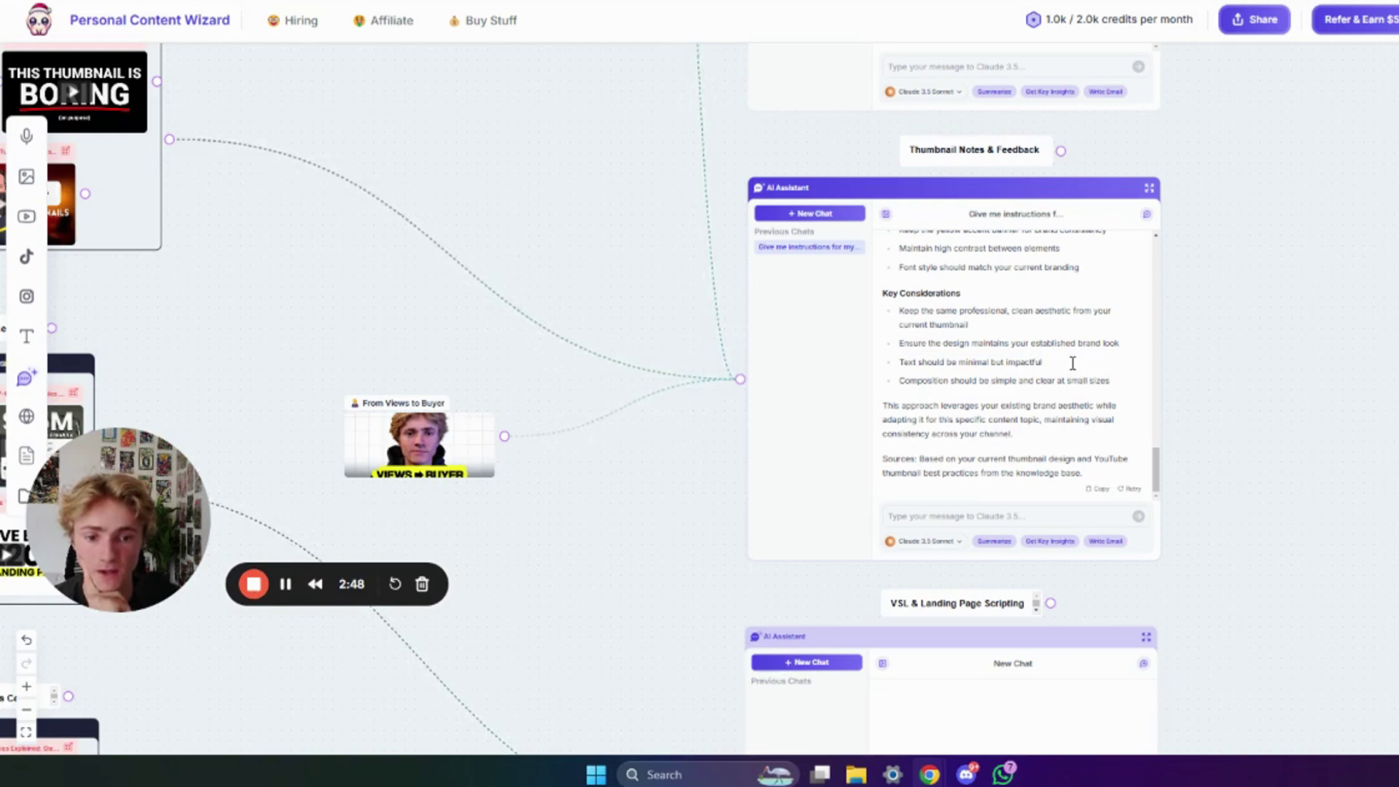
pyautogui.moveTo(993, 382); pyautogui.dragTo(1090, 384)
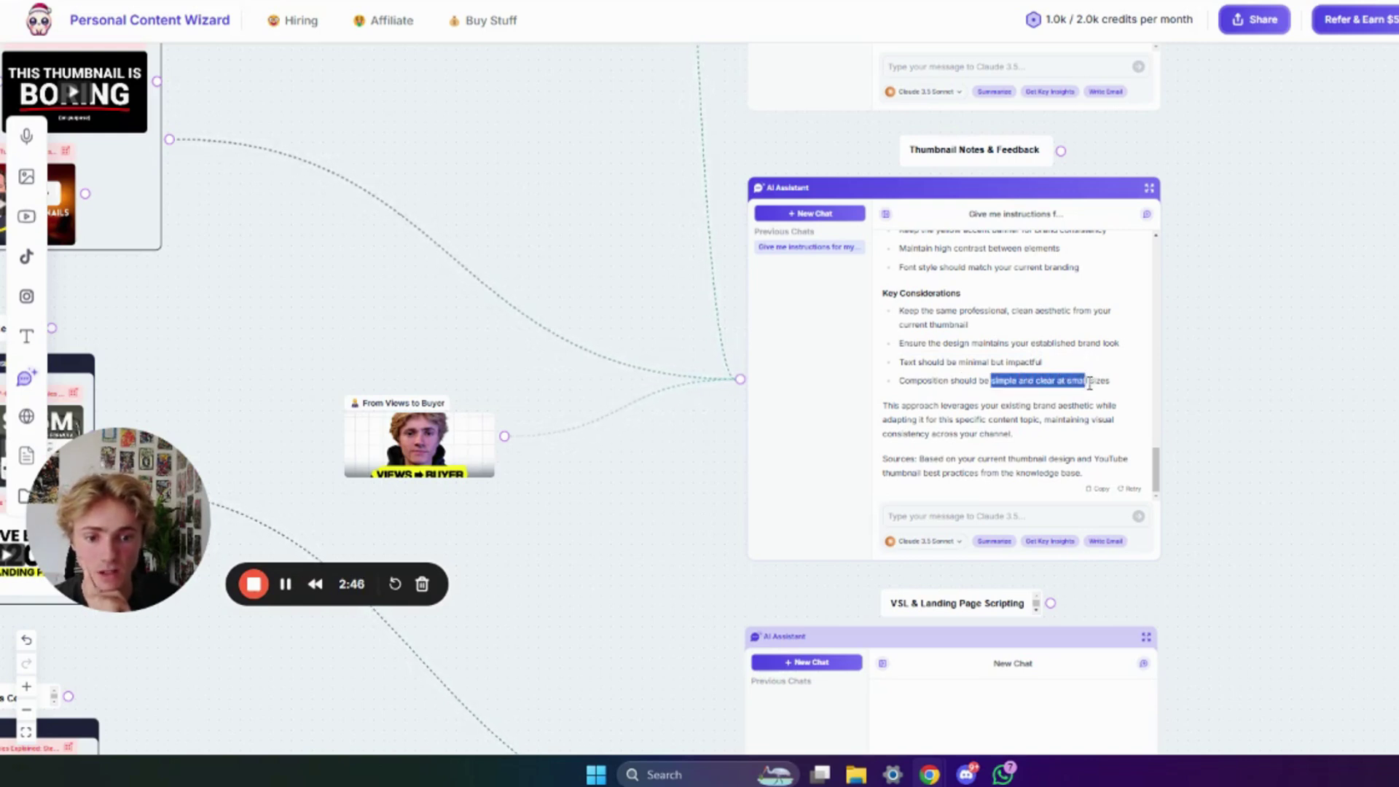
pyautogui.click(1125, 370)
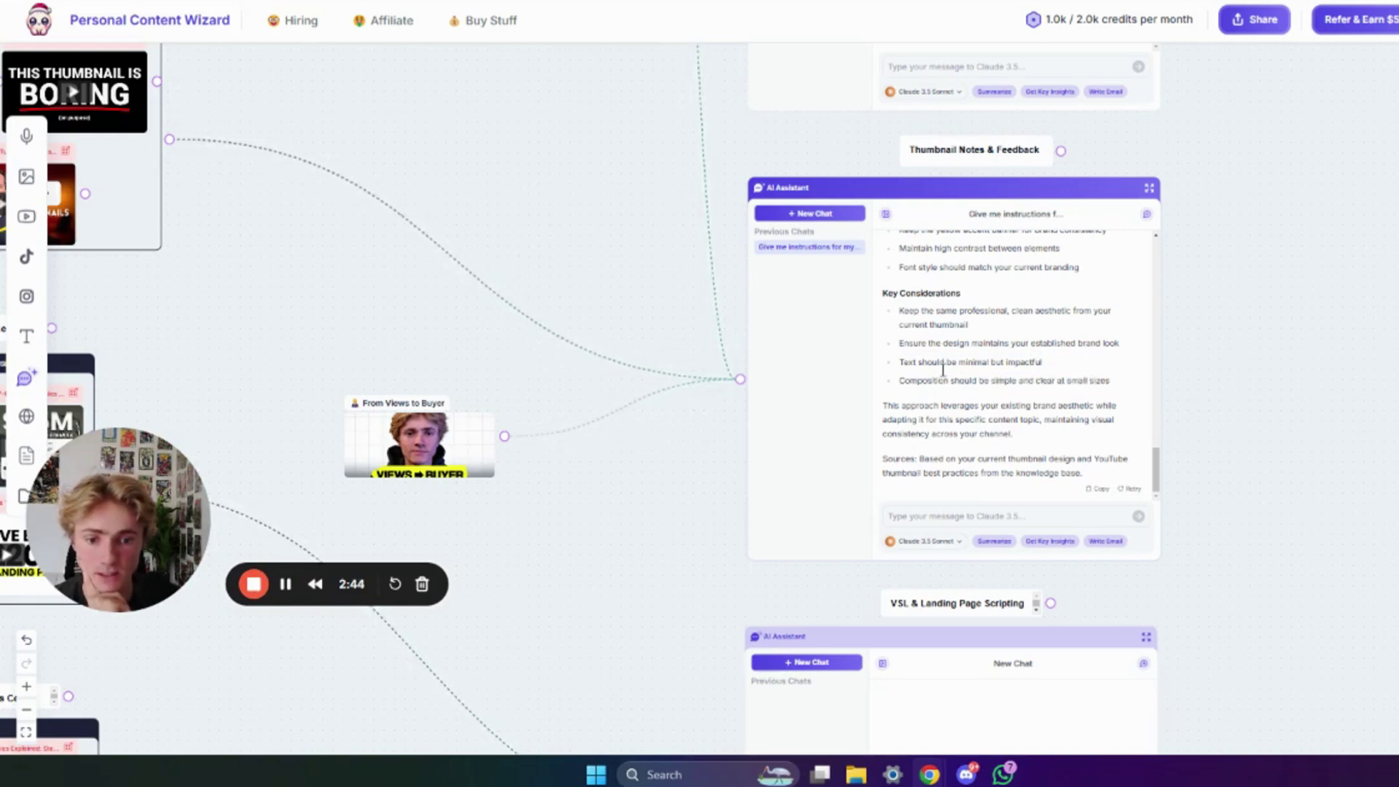
pyautogui.moveTo(1188, 414); pyautogui.dragTo(1133, 369)
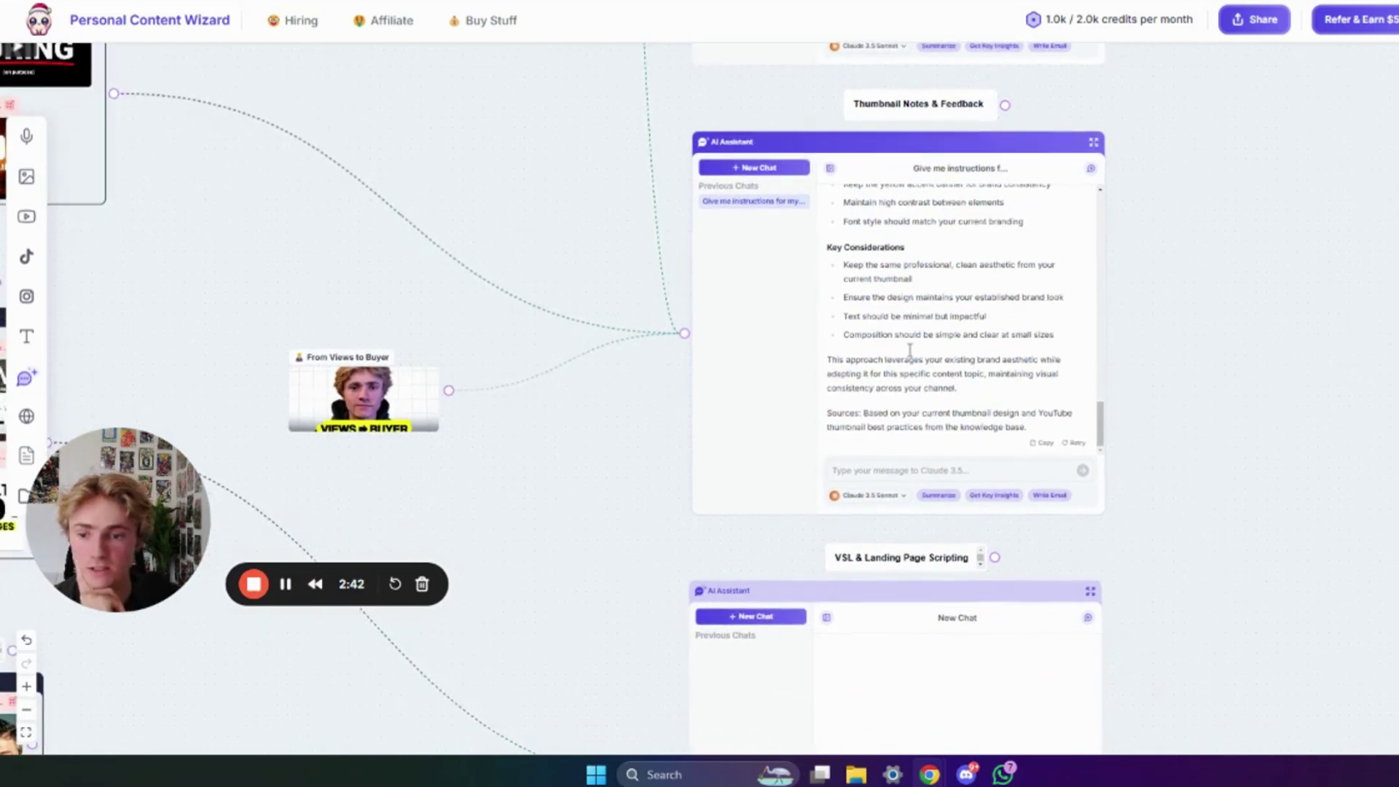
pyautogui.scroll(10, 911, 352)
pyautogui.scroll(-8, 911, 353)
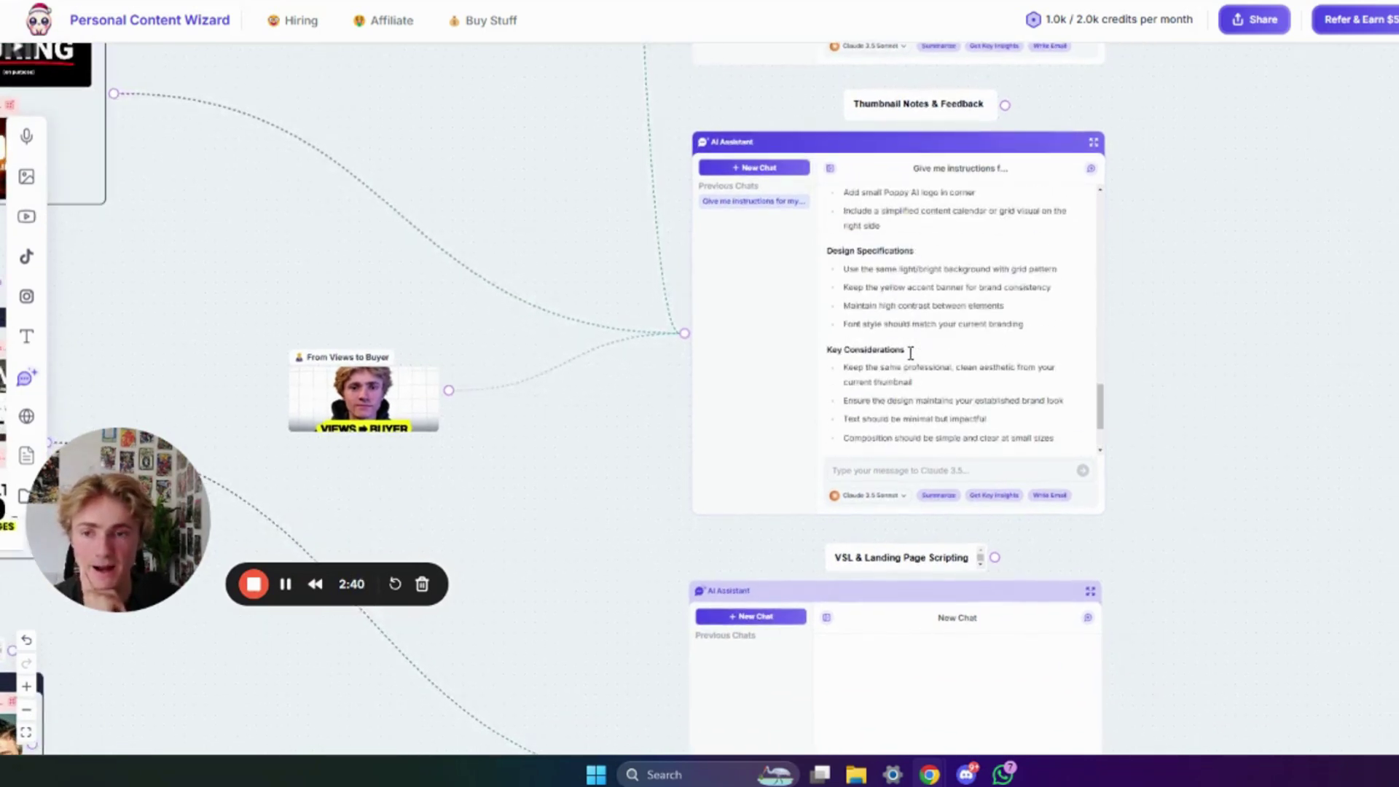
pyautogui.scroll(-3, 910, 353)
# Examine the "How to make good YT Thumbnails" group under Thumbnail Center and the "From Views to Buyer" image.
pyautogui.hscroll(-5, 693, 468)
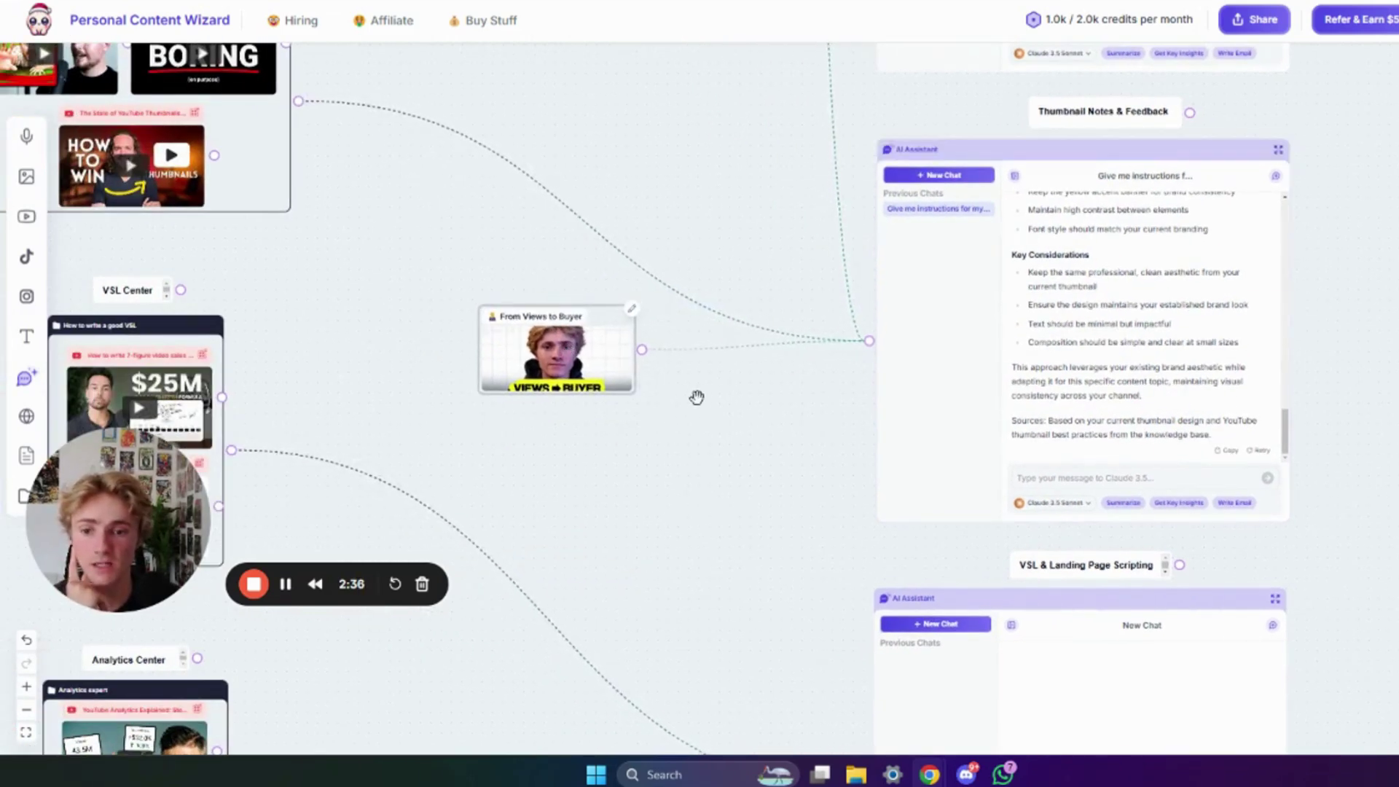
pyautogui.hscroll(-4, 746, 532)
pyautogui.scroll(2, 746, 531)
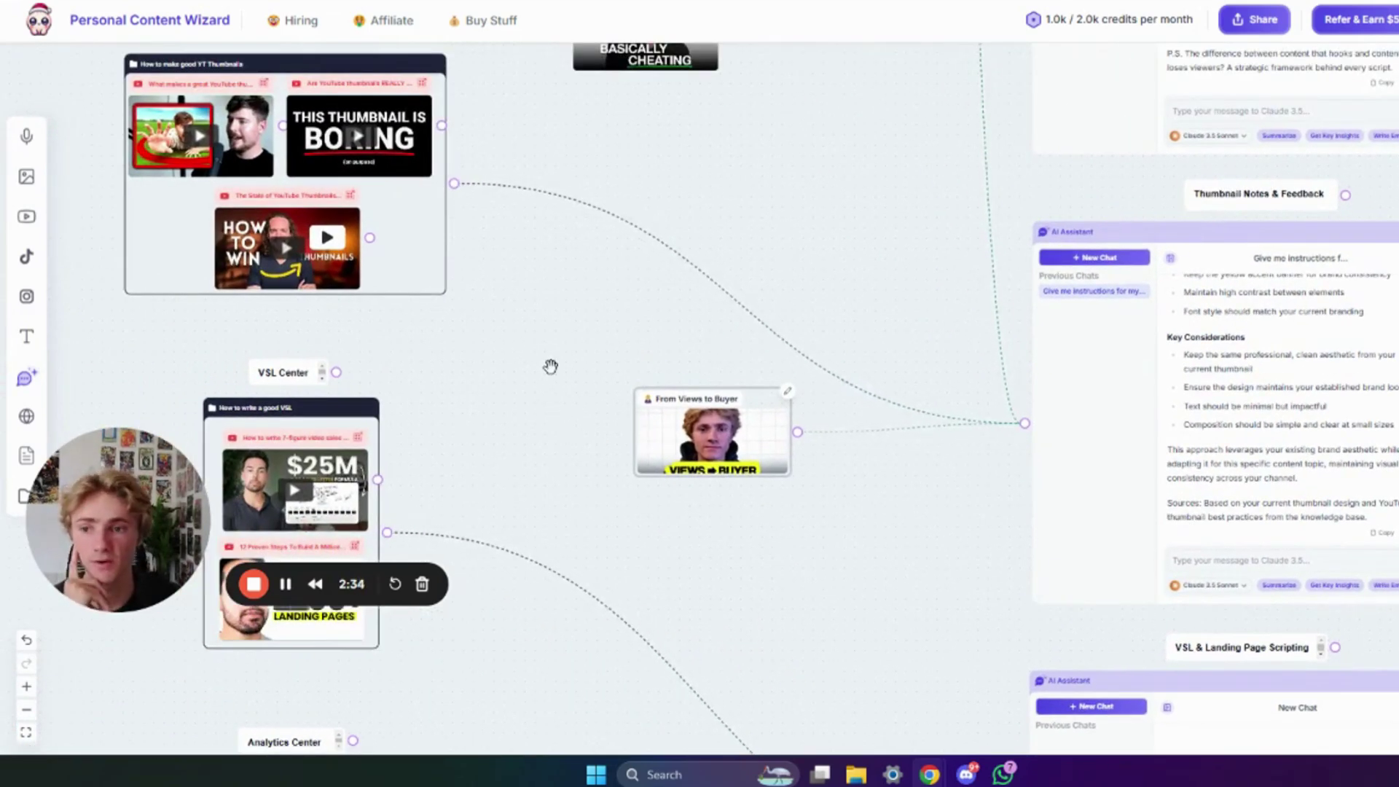
pyautogui.moveTo(549, 369); pyautogui.dragTo(728, 440)
pyautogui.hscroll(-2, 728, 440)
pyautogui.scroll(1, 728, 440)
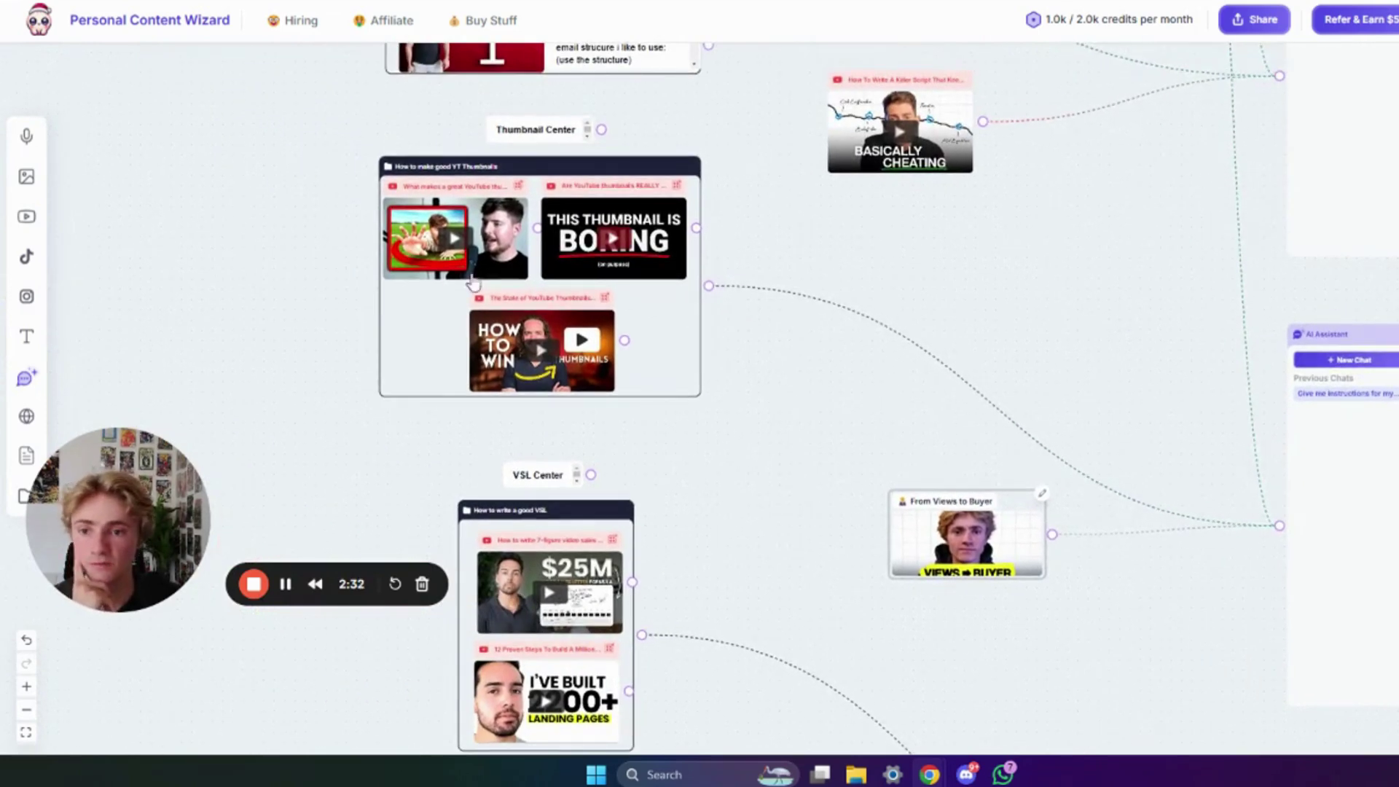
pyautogui.doubleClick(27, 687)
pyautogui.moveTo(617, 466); pyautogui.dragTo(851, 536)
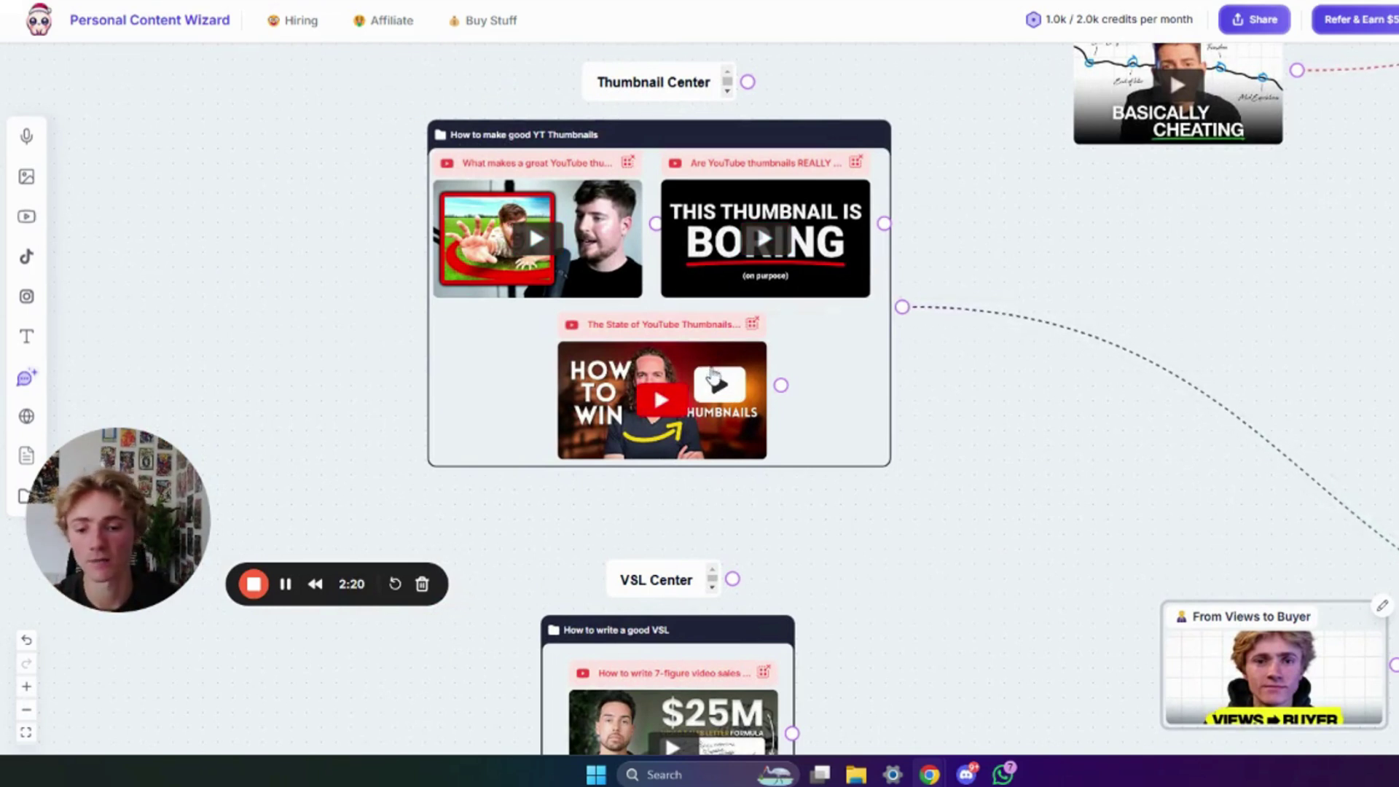
pyautogui.moveTo(1052, 478); pyautogui.dragTo(1040, 493)
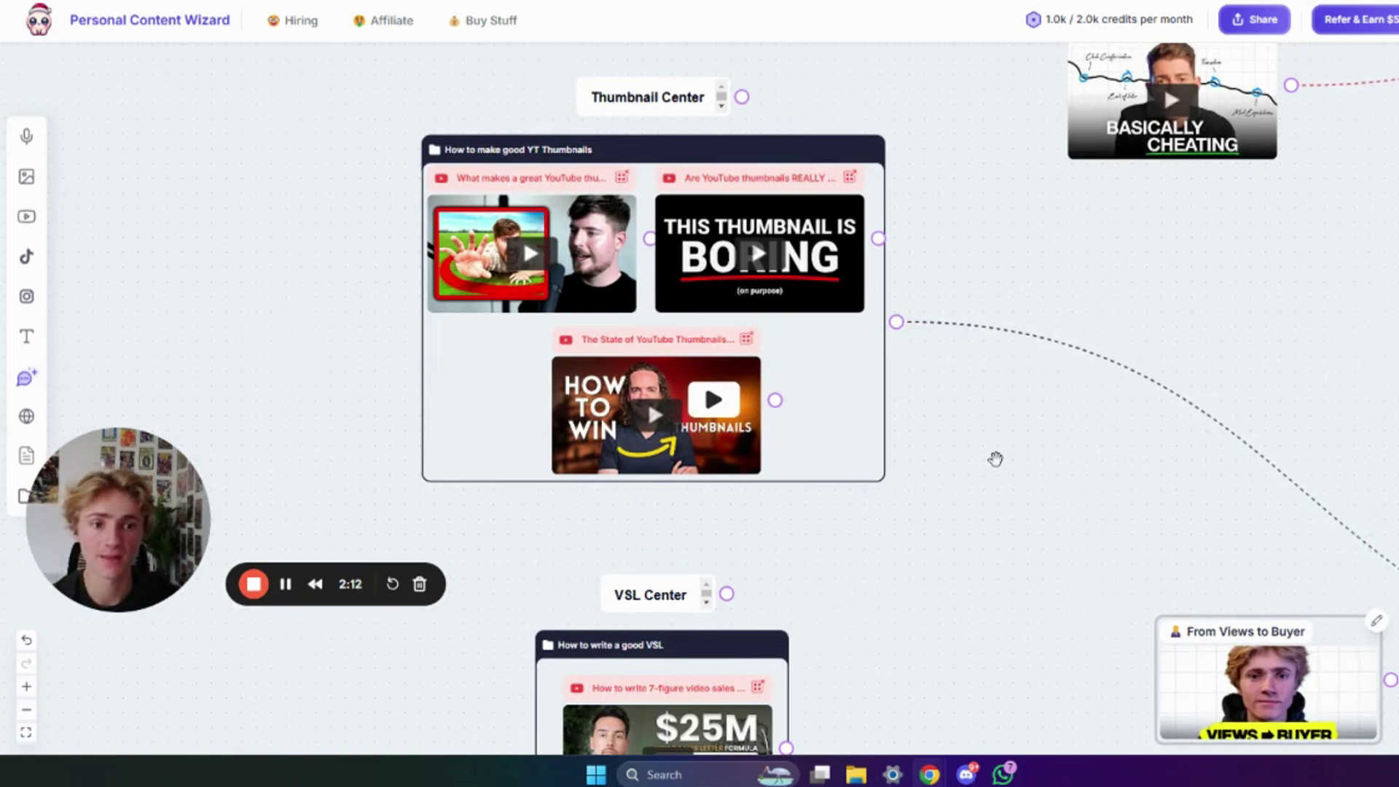
pyautogui.moveTo(1334, 701)
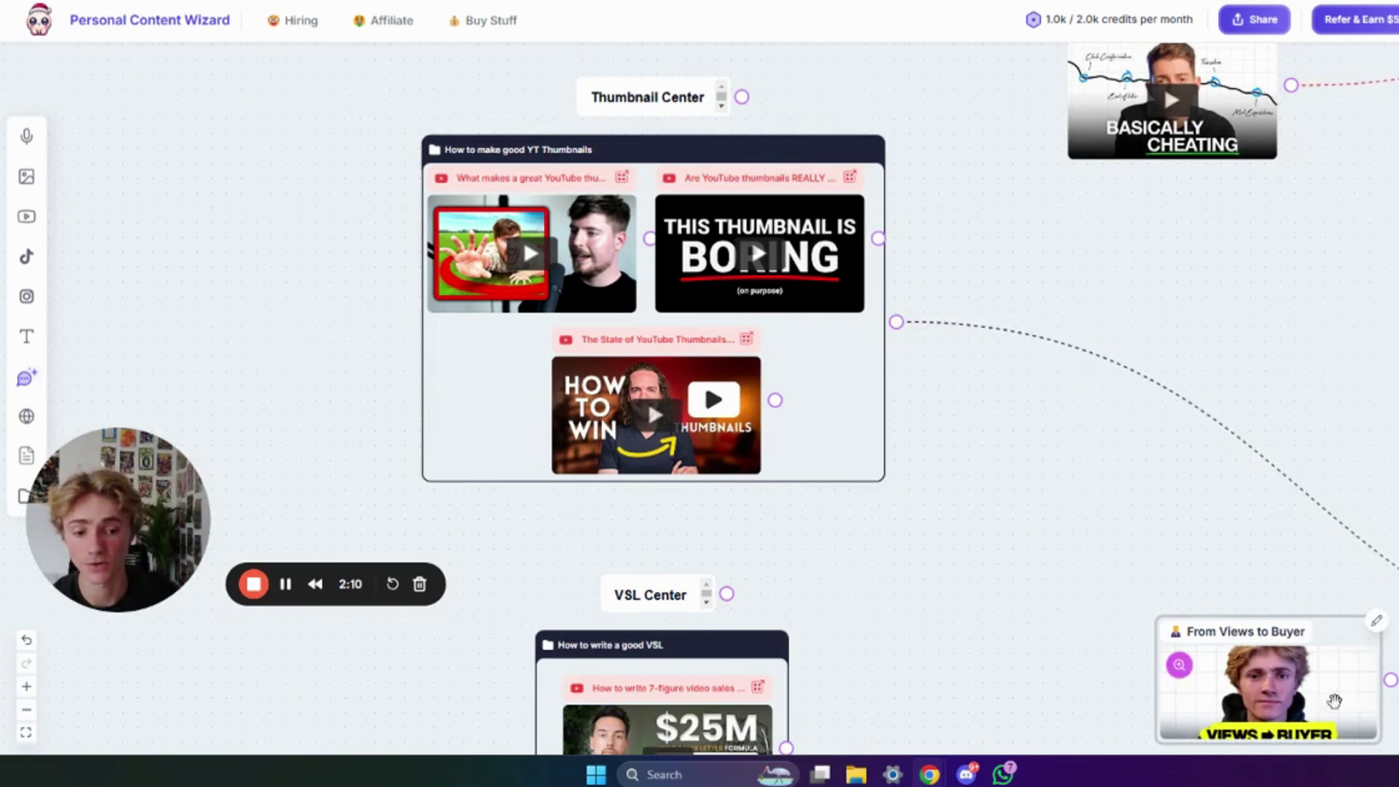
# Look over the VSL Center and Analytics Center video groups and the empty group below them.
pyautogui.scroll(1, 969, 537)
pyautogui.scroll(-4, 978, 625)
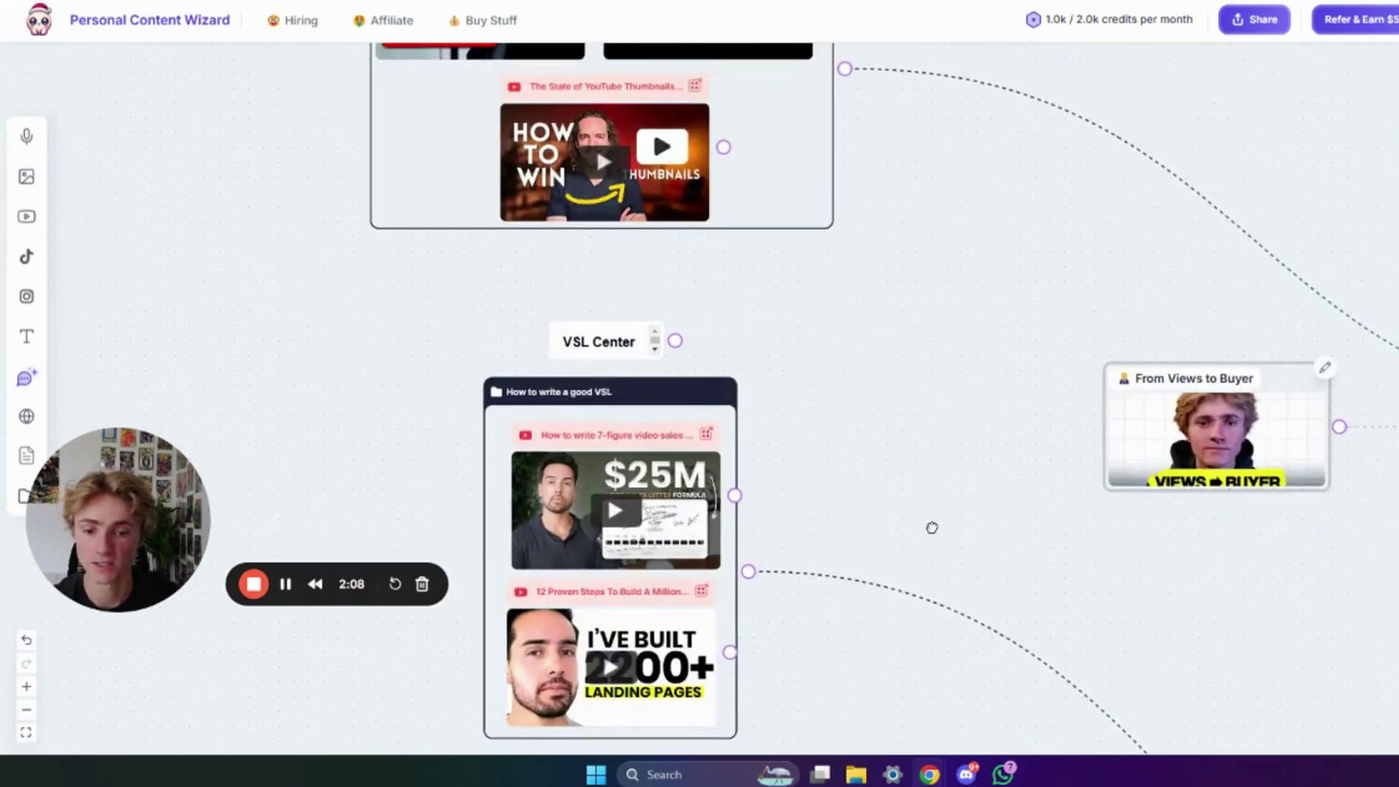
pyautogui.scroll(-4, 932, 528)
pyautogui.scroll(-3, 802, 386)
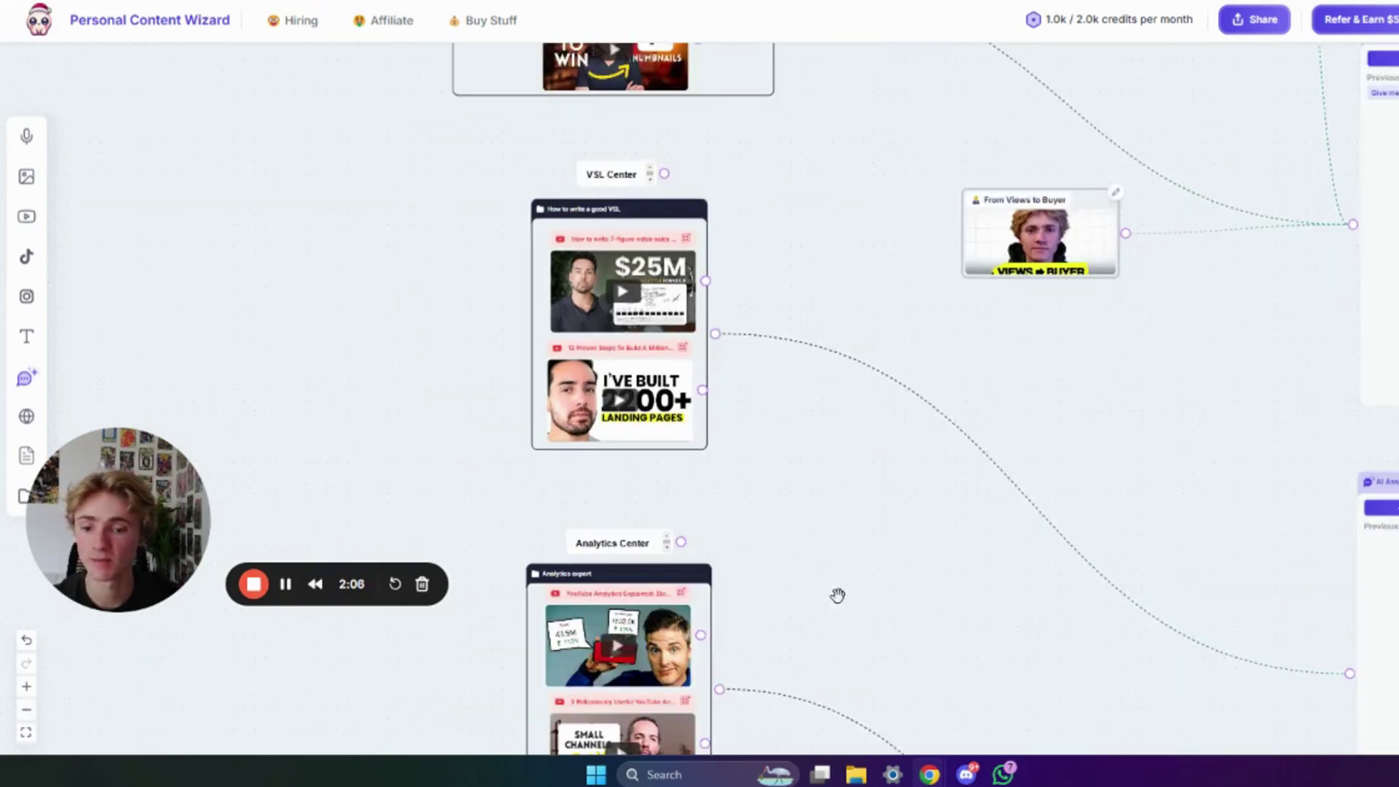
pyautogui.scroll(-6, 802, 590)
pyautogui.scroll(1, 736, 473)
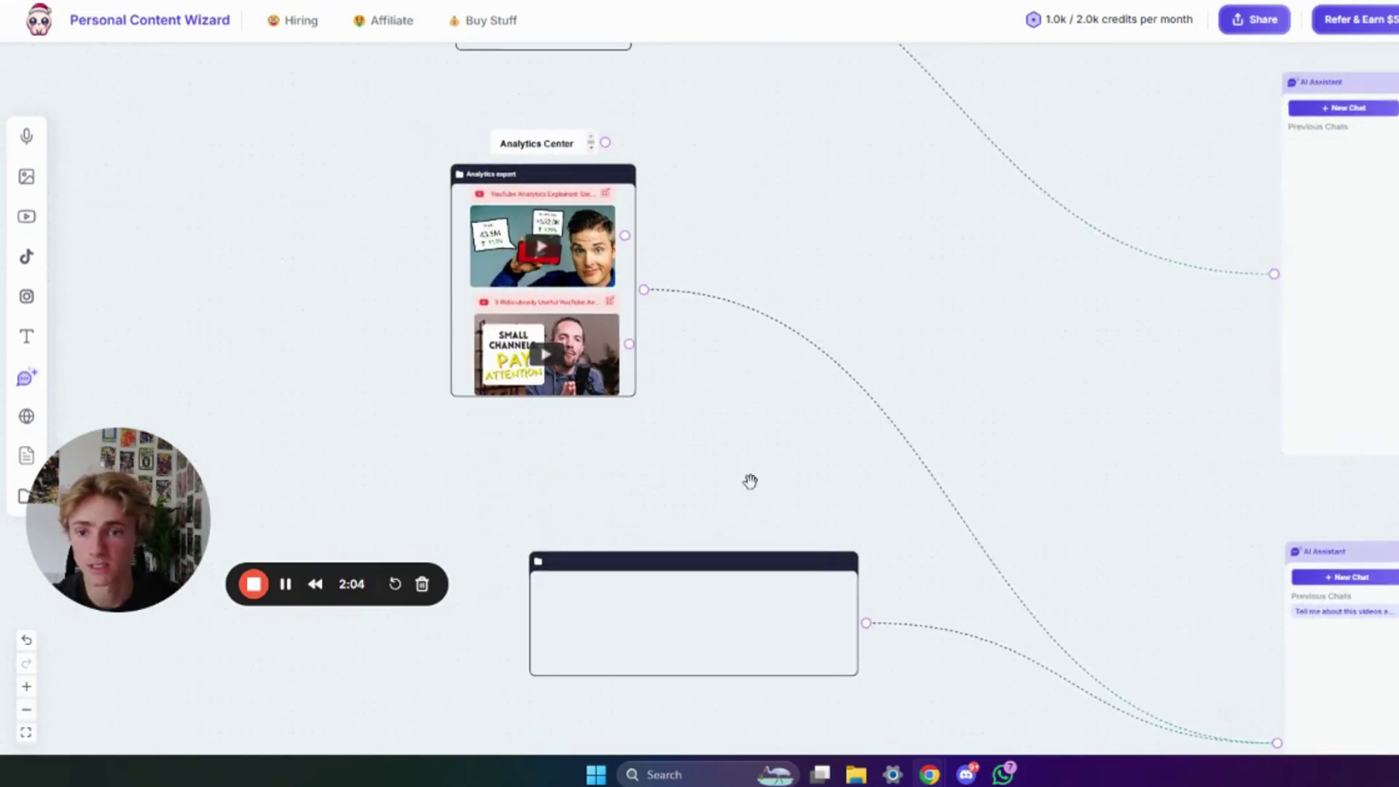
pyautogui.hscroll(2, 731, 204)
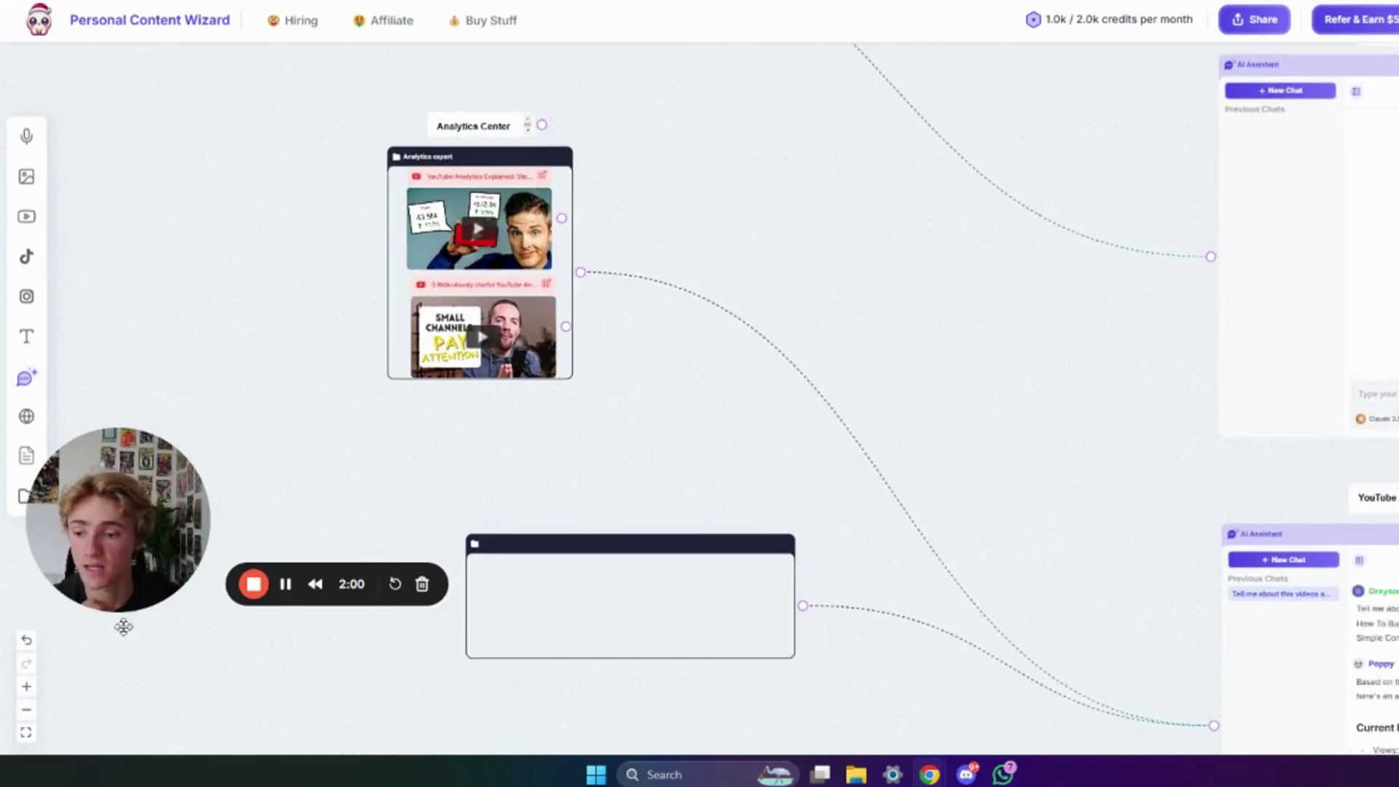
pyautogui.doubleClick(27, 687)
pyautogui.moveTo(444, 510); pyautogui.dragTo(596, 558)
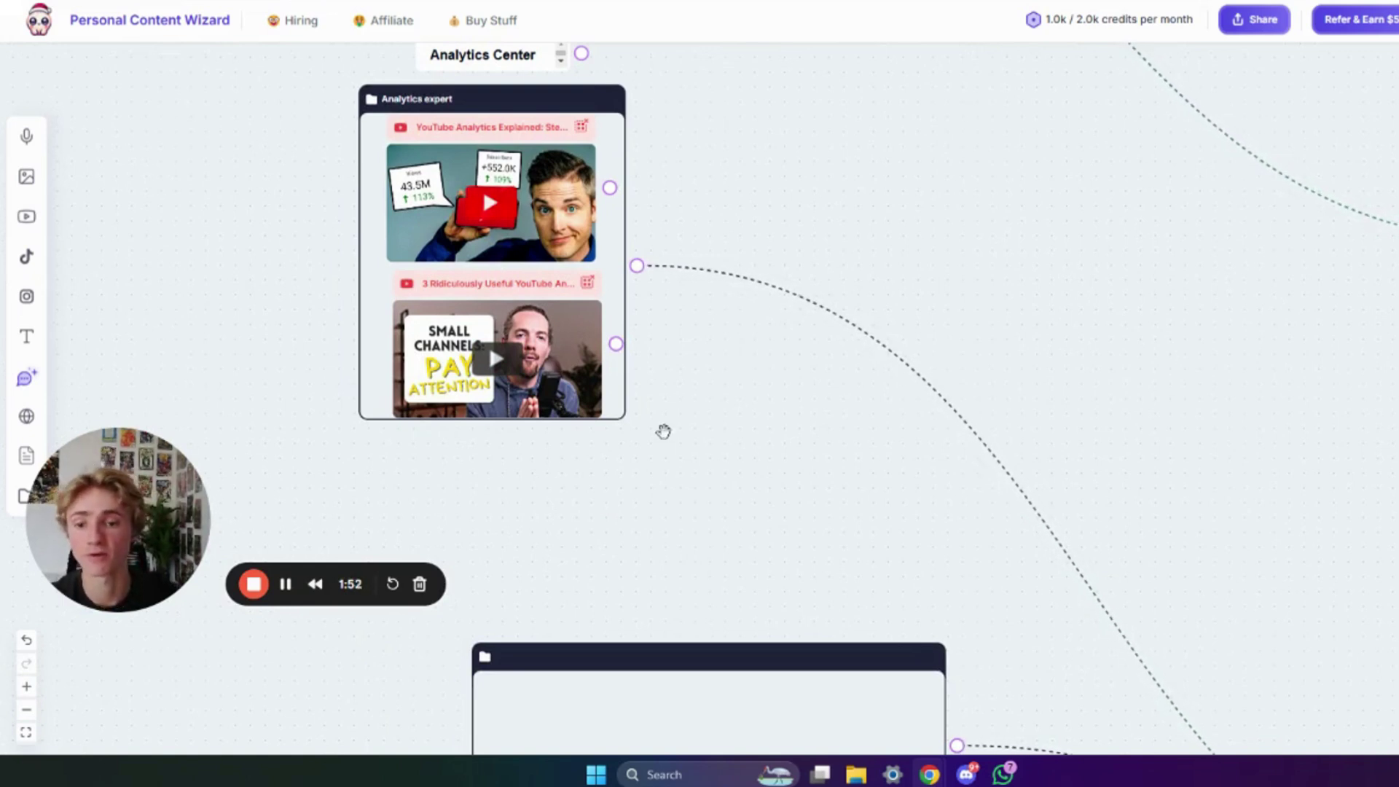
pyautogui.moveTo(663, 431); pyautogui.dragTo(496, 138)
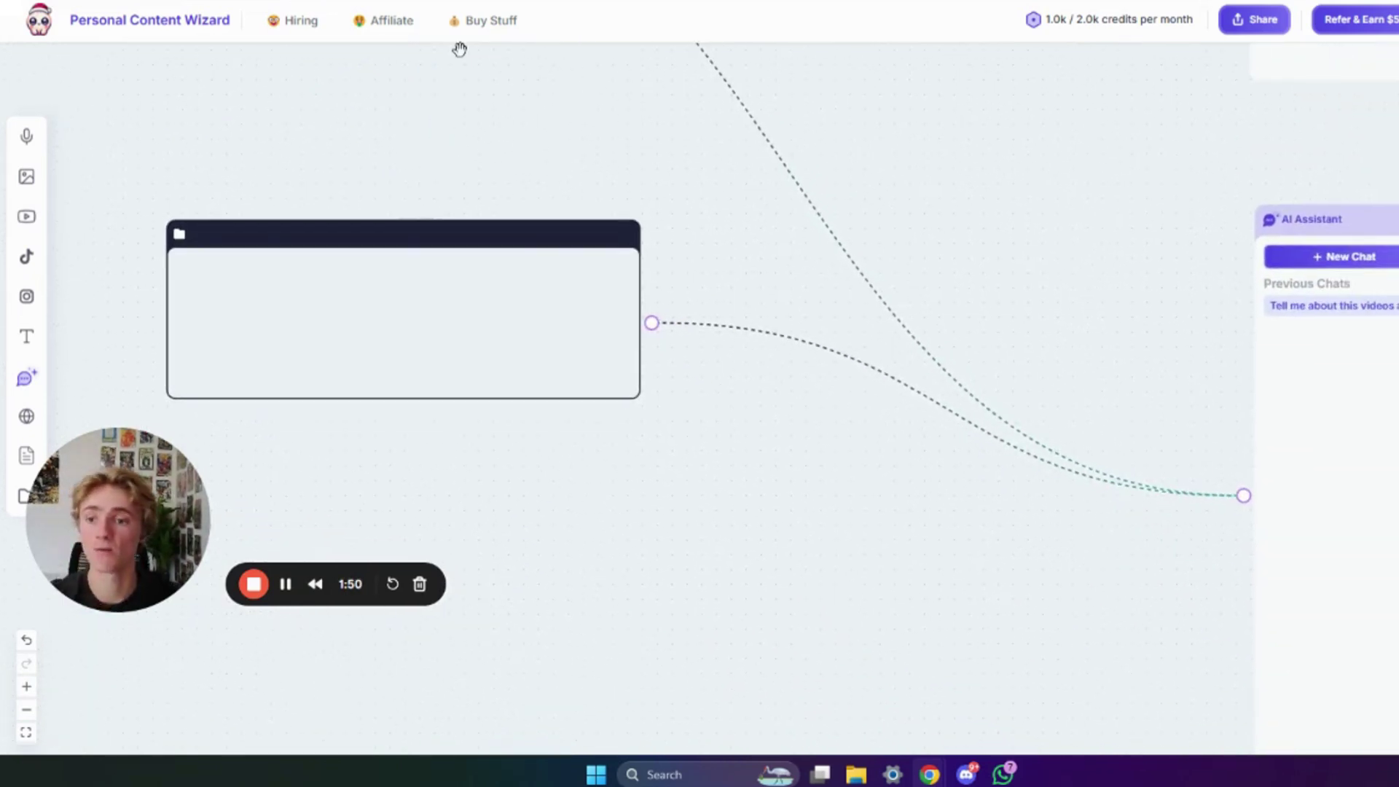
# Switch to YouTube Studio and copy the link of the "How to Build a Personal Brand That Actually Makes Money" video.
pyautogui.hotkey('ctrl', 'Tab')
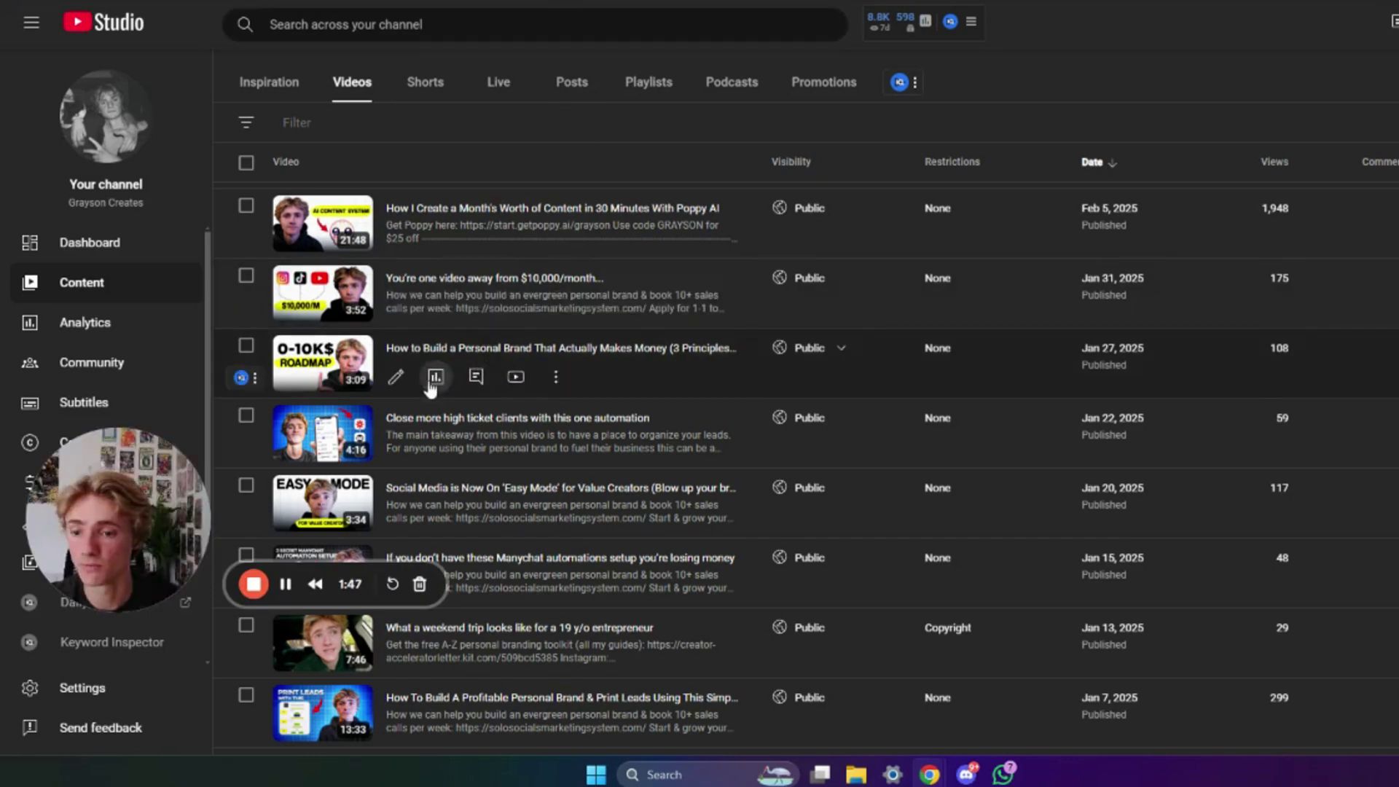
pyautogui.click(555, 376)
pyautogui.click(500, 408)
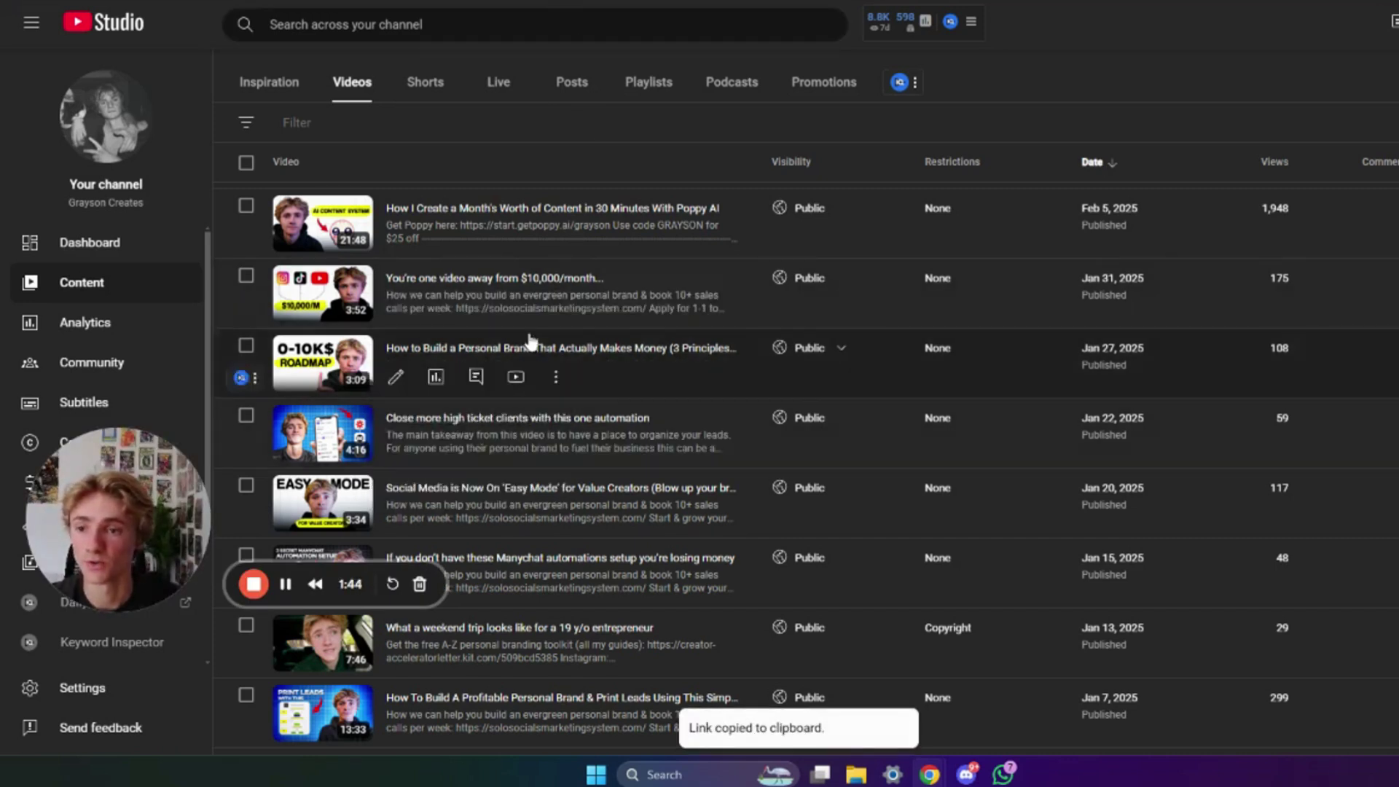
# Return to the board, paste the copied video link and place the video card inside the empty group.
pyautogui.hotkey('ctrl', 'Tab')
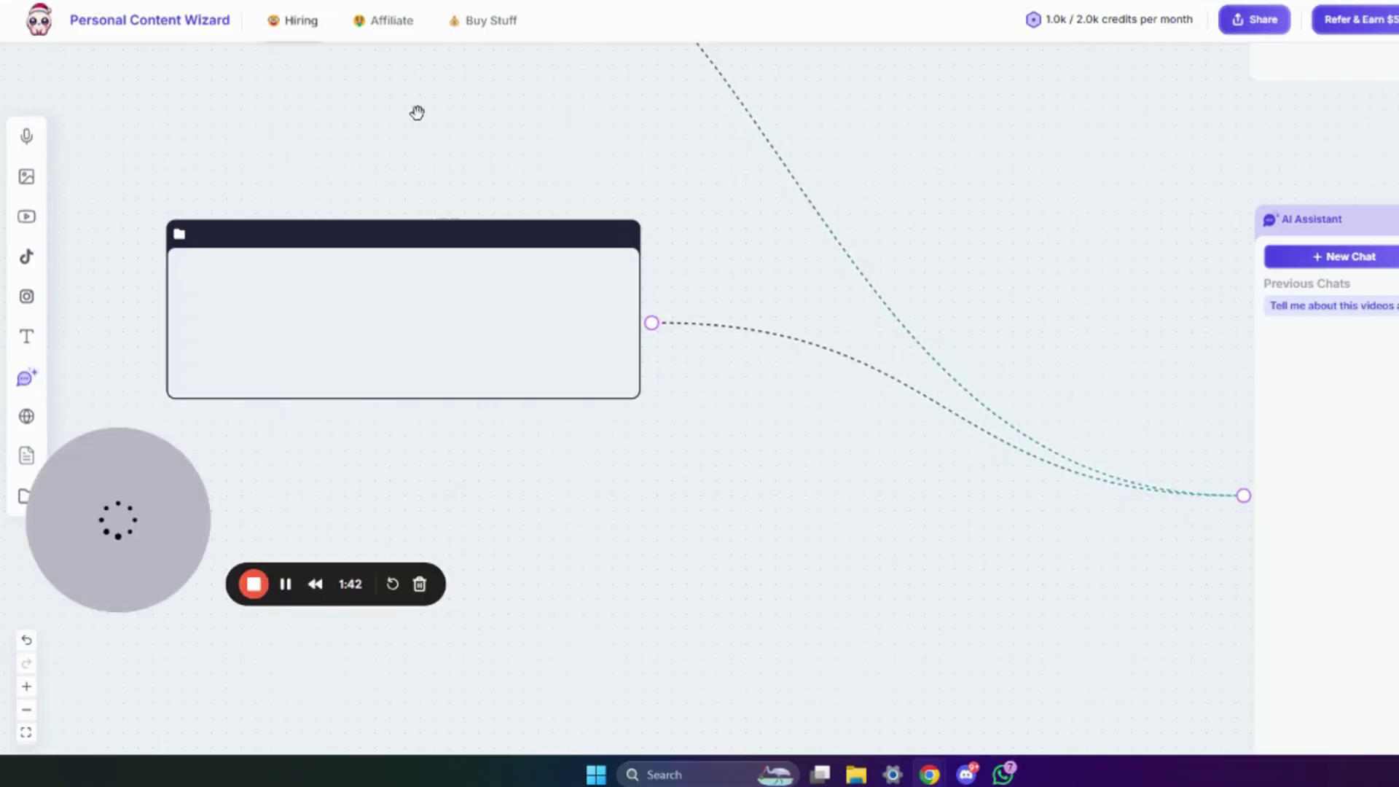
pyautogui.hotkey('ctrl', 'v')
pyautogui.moveTo(865, 394); pyautogui.dragTo(331, 262)
pyautogui.moveTo(269, 273); pyautogui.dragTo(255, 272)
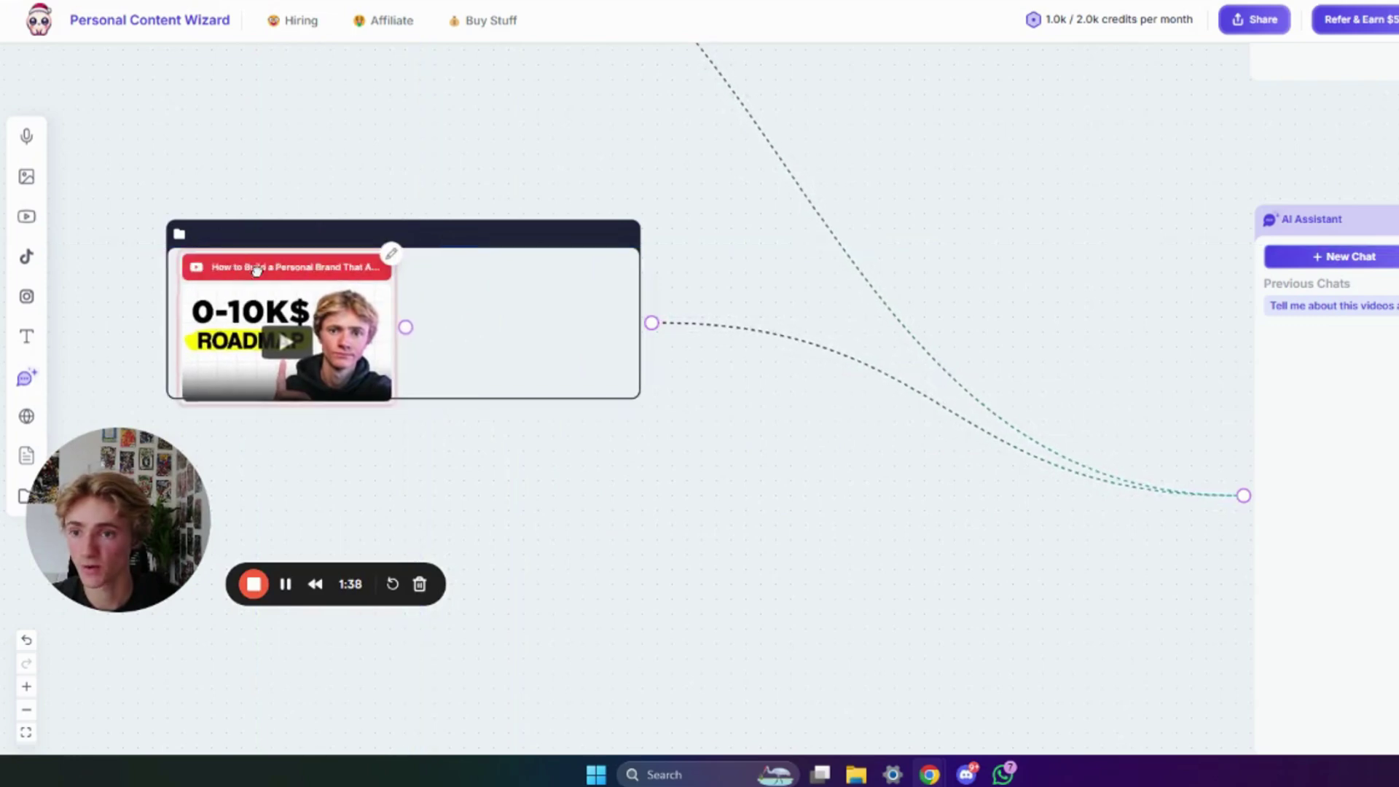
# Switch to YouTube Studio and copy the full title from the details of the "How to Build a Personal Brand" video.
pyautogui.click(517, 2)
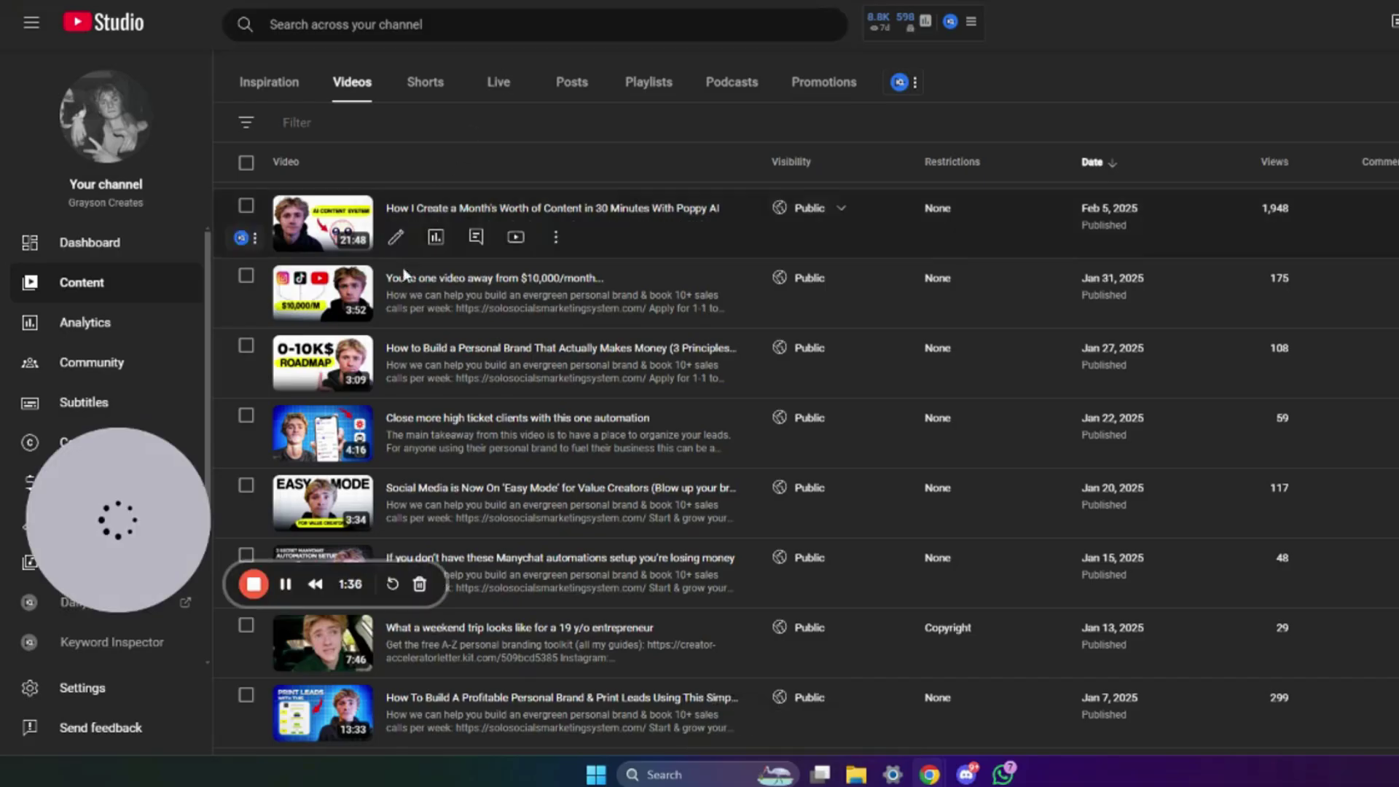
pyautogui.click(395, 307)
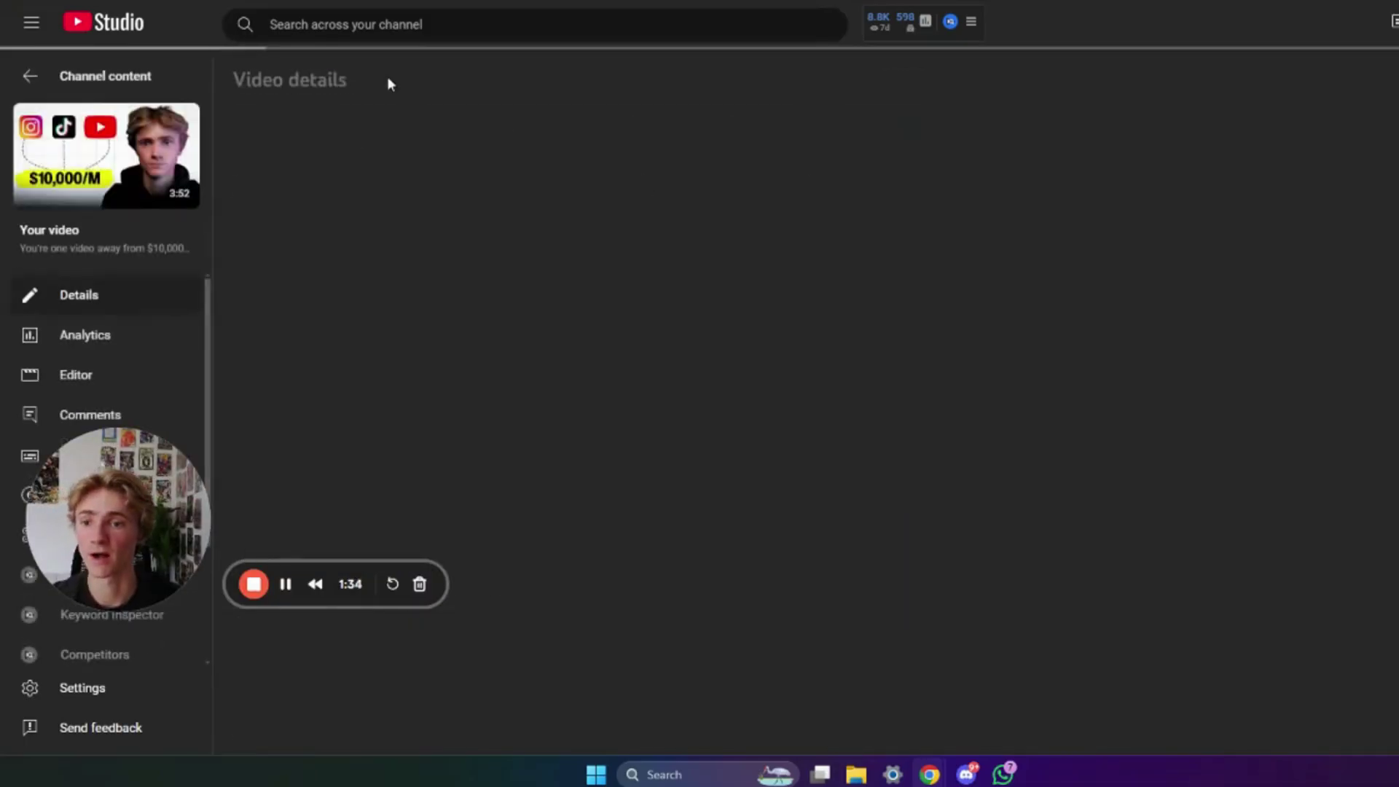
pyautogui.click(60, 73)
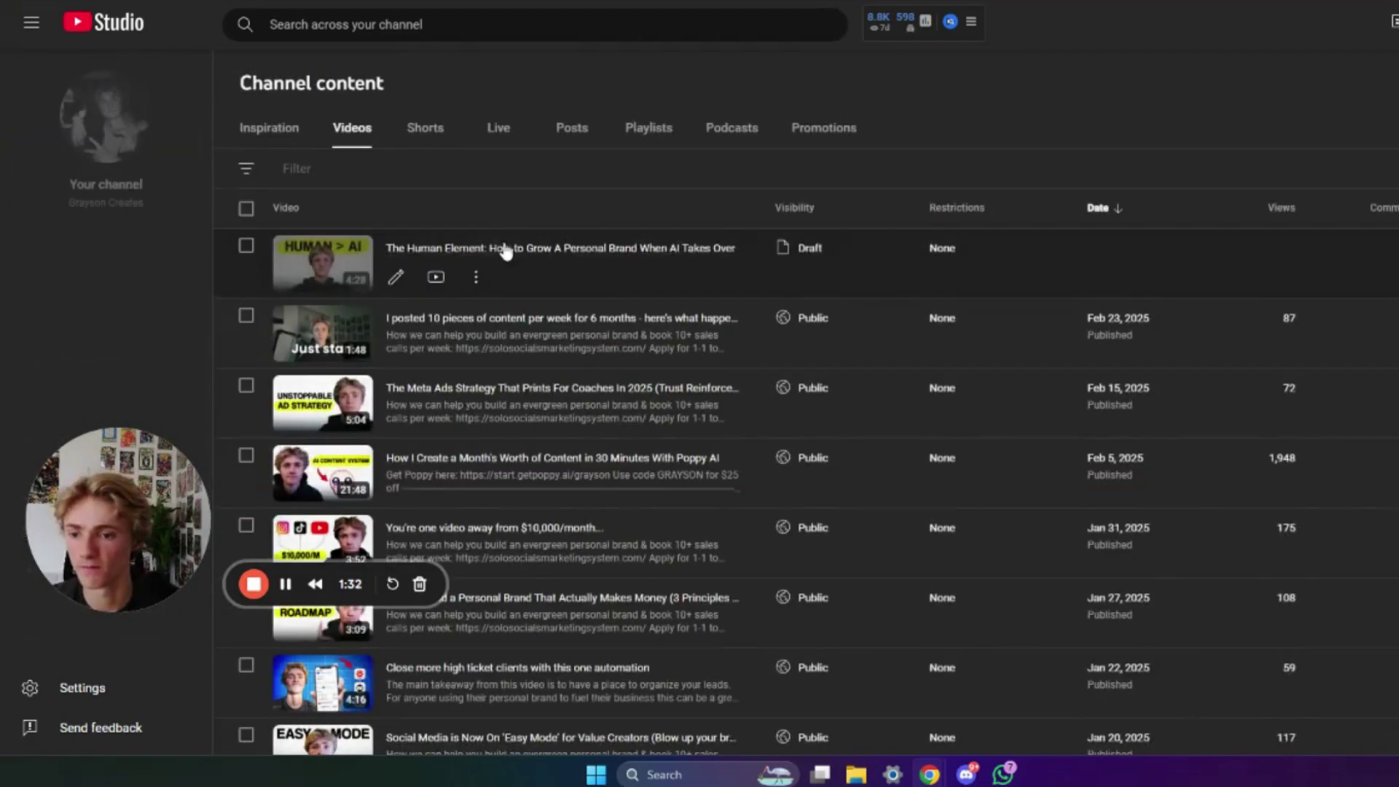
pyautogui.click(407, 295)
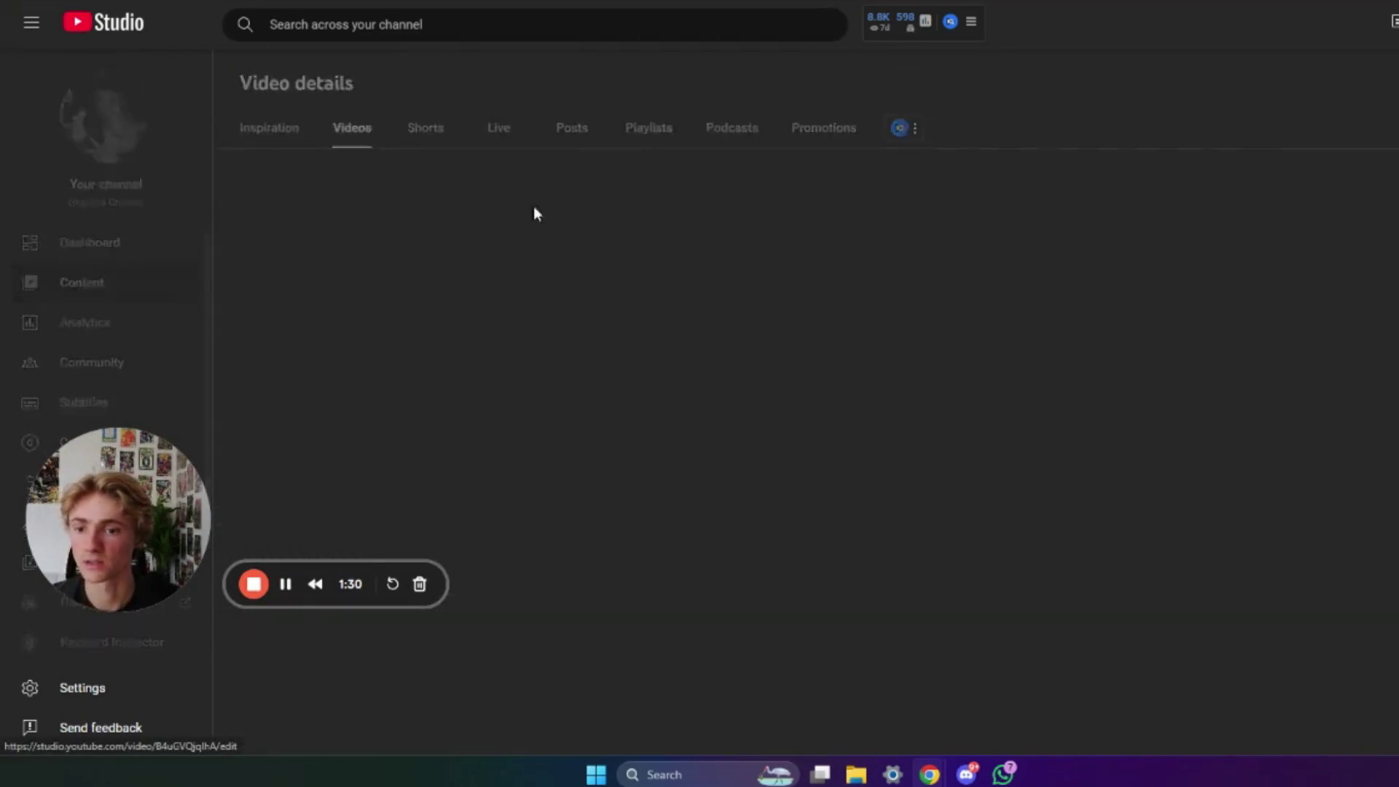
pyautogui.tripleClick(332, 138)
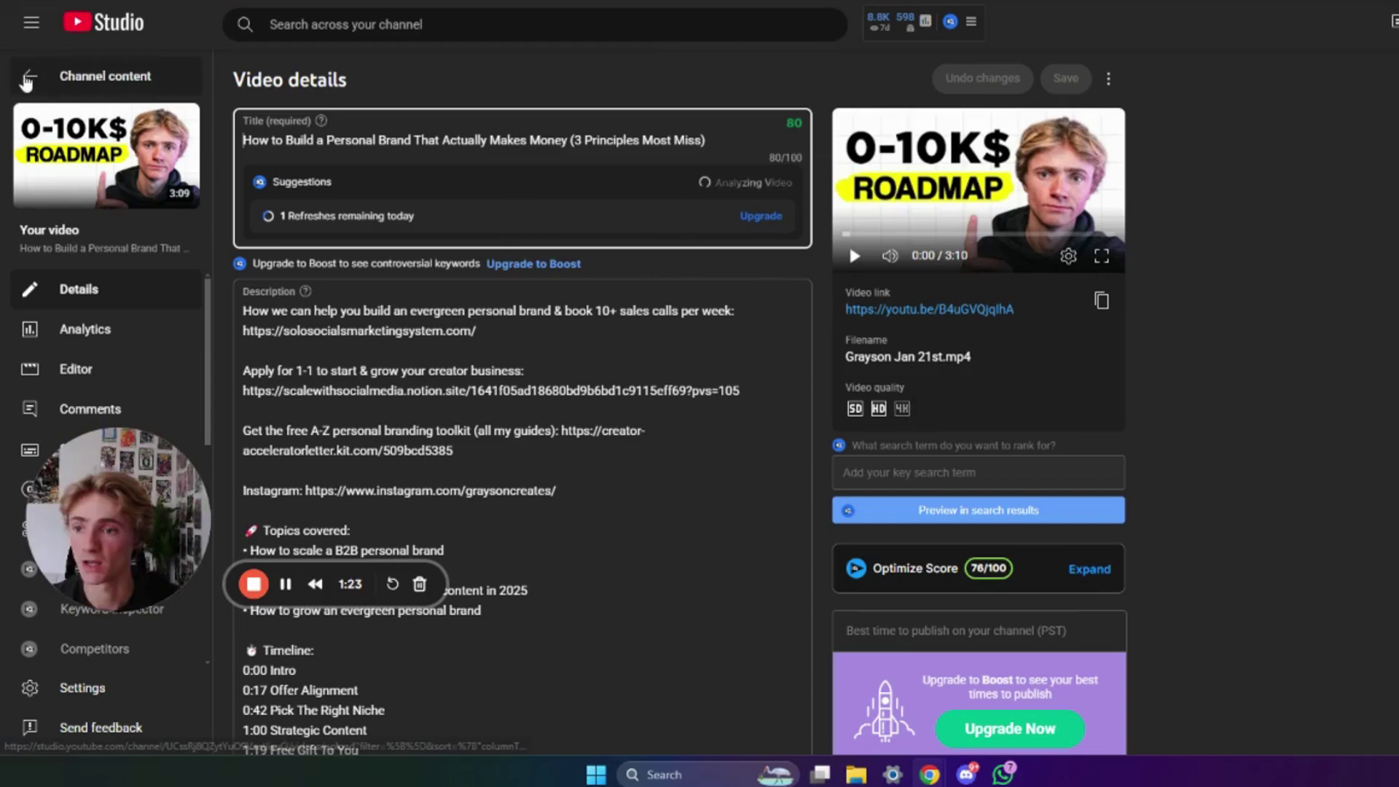
# Open the personal brand video's analytics and take a screenshot of its Overview headline, metrics and views graph.
pyautogui.click(29, 76)
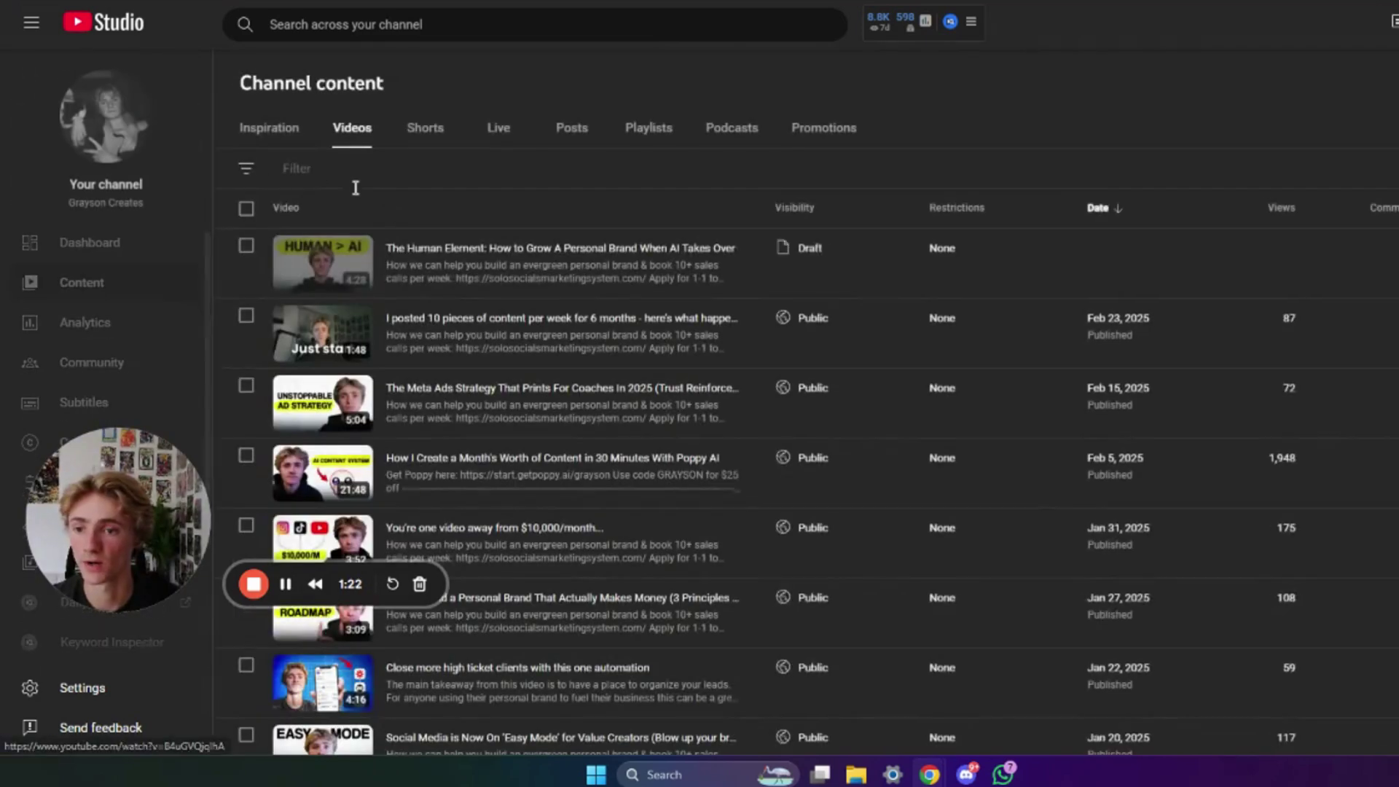
pyautogui.scroll(-1, 399, 292)
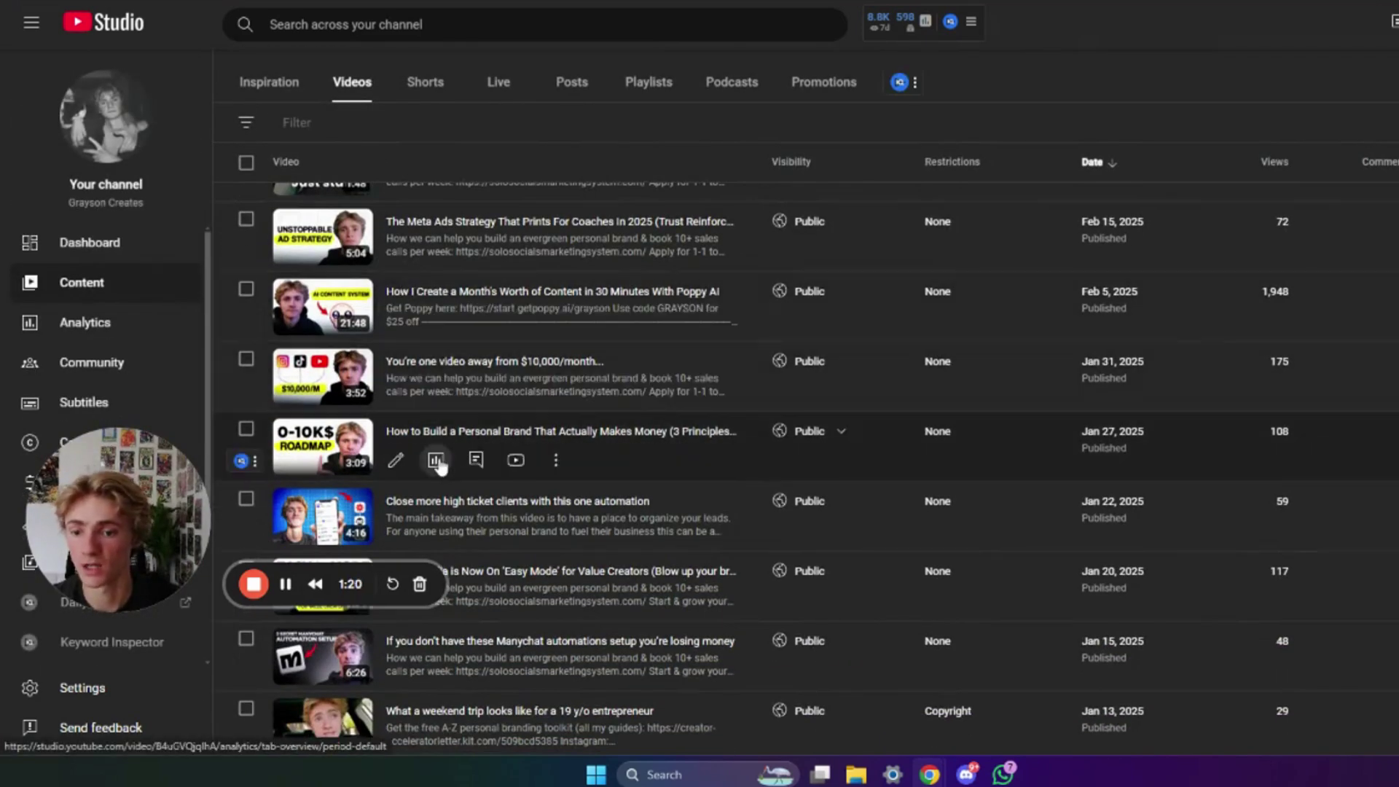
pyautogui.click(435, 459)
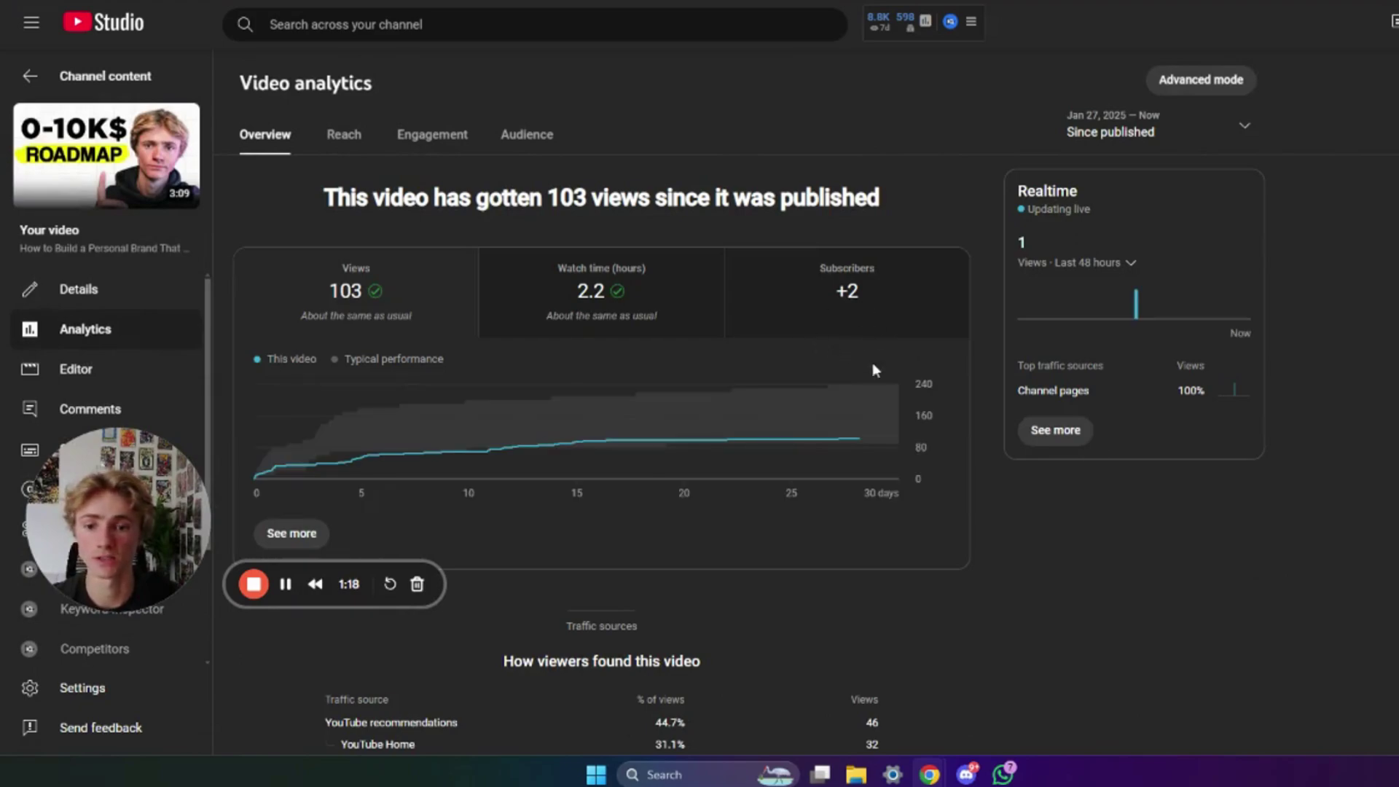
pyautogui.press('super+shift+s')
pyautogui.moveTo(211, 164); pyautogui.dragTo(972, 574)
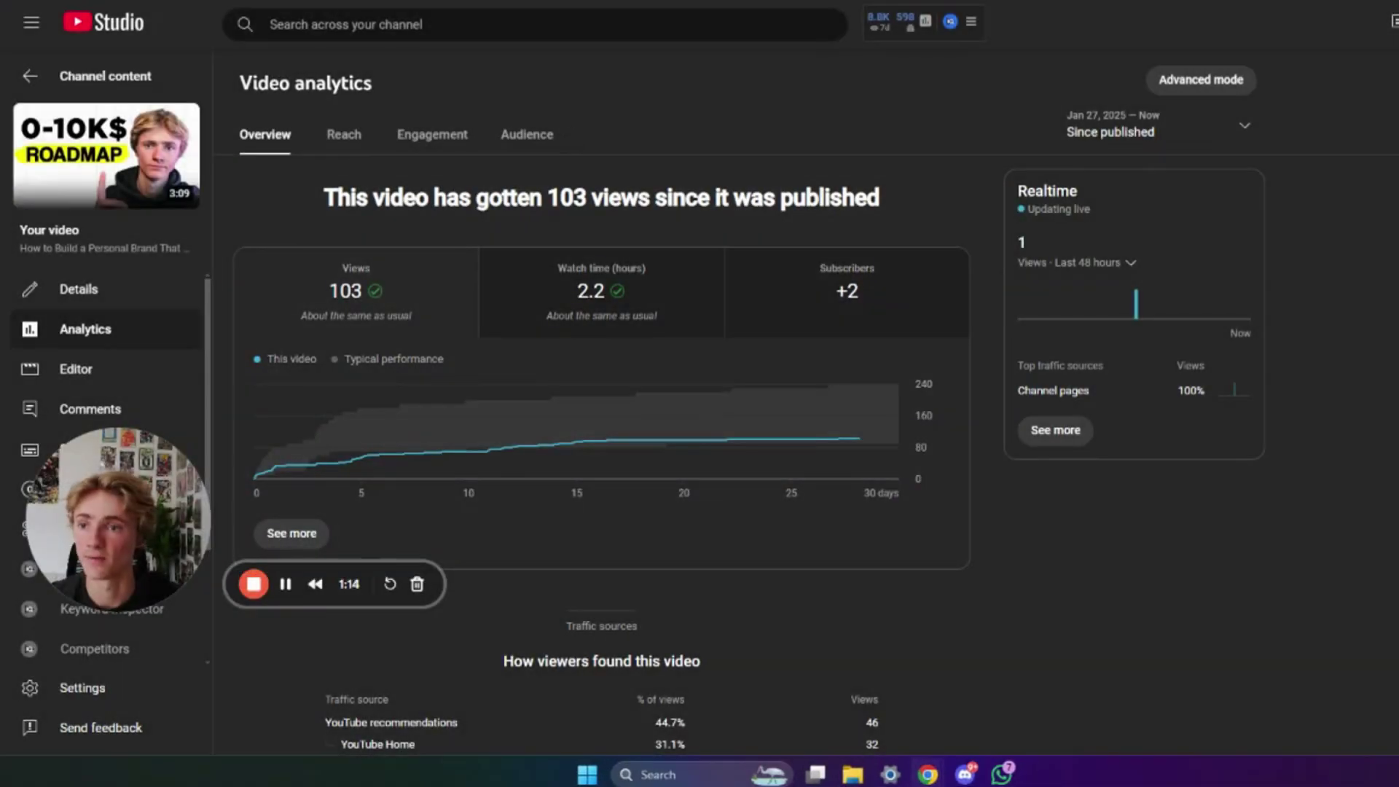
# Return to the board and move the "0-10K$ Roadmap" video card slightly away from the performance screenshot in its group.
pyautogui.hotkey('ctrl', 'Tab')
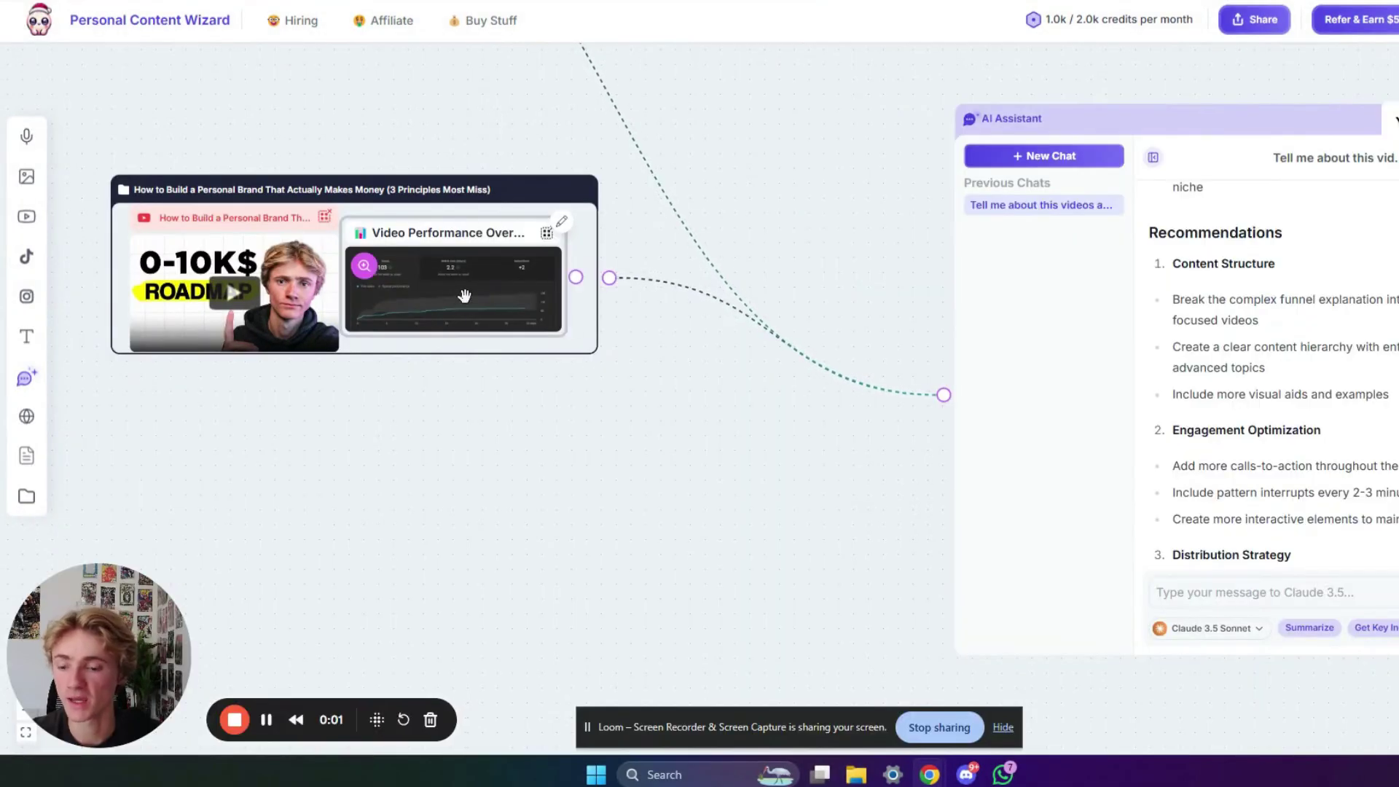
pyautogui.moveTo(368, 481); pyautogui.dragTo(437, 476)
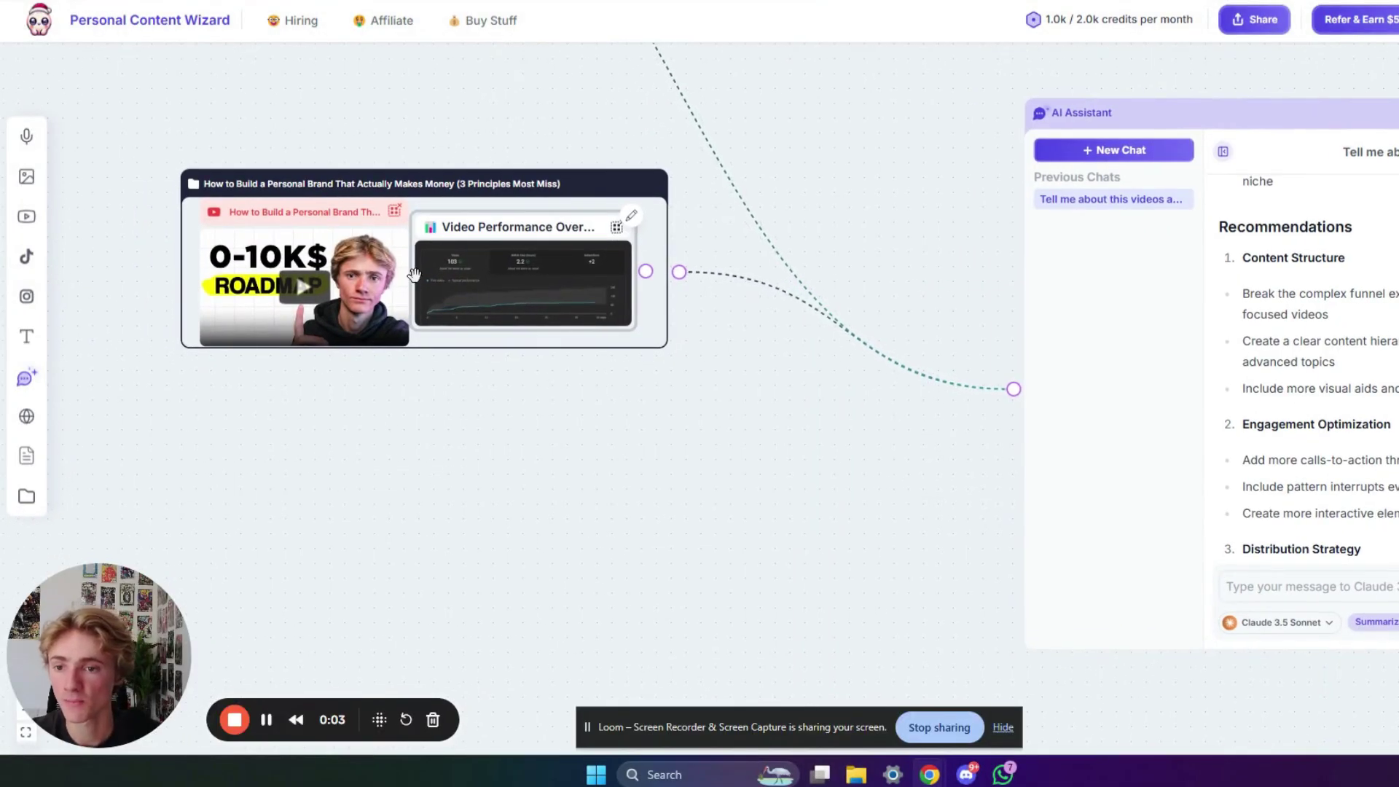
pyautogui.moveTo(272, 218); pyautogui.dragTo(266, 221)
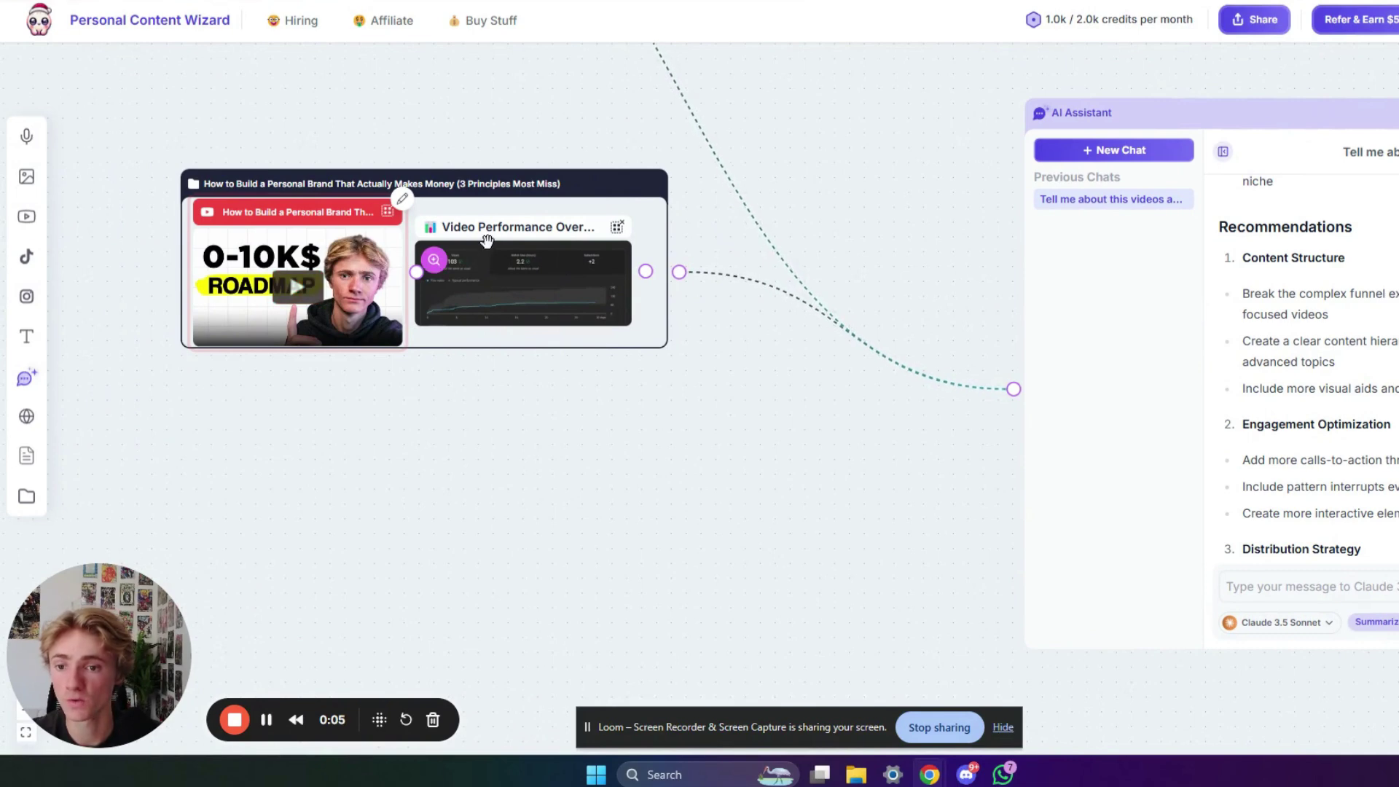
# Inspect the Analytics Center group and the connected assistant's reply, including Viewer Retention Strategies and Call-to-Action Optimization.
pyautogui.moveTo(470, 156); pyautogui.dragTo(690, 579)
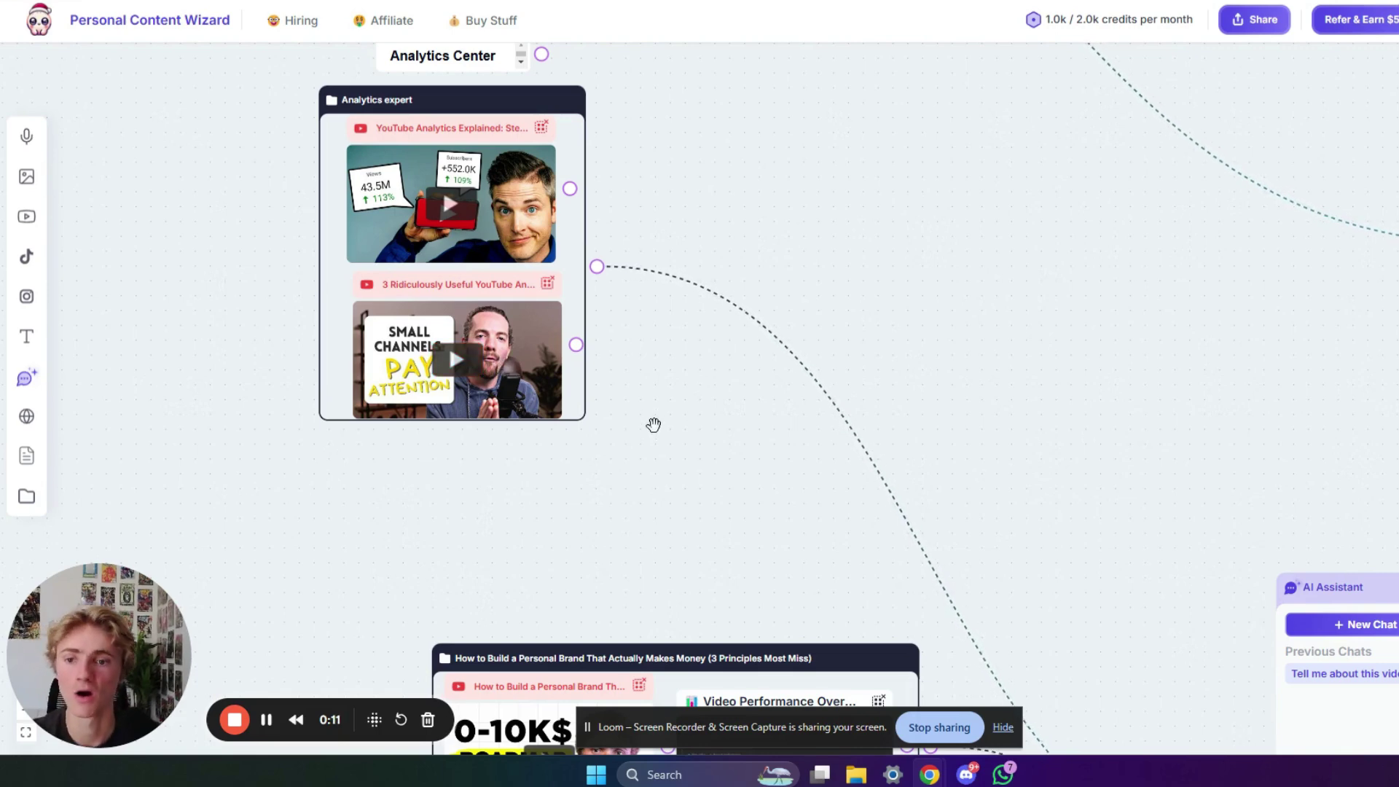
pyautogui.moveTo(648, 474); pyautogui.dragTo(329, 257)
pyautogui.moveTo(675, 314); pyautogui.dragTo(325, 0)
pyautogui.moveTo(1323, 358); pyautogui.dragTo(1272, 410)
pyautogui.scroll(4, 880, 321)
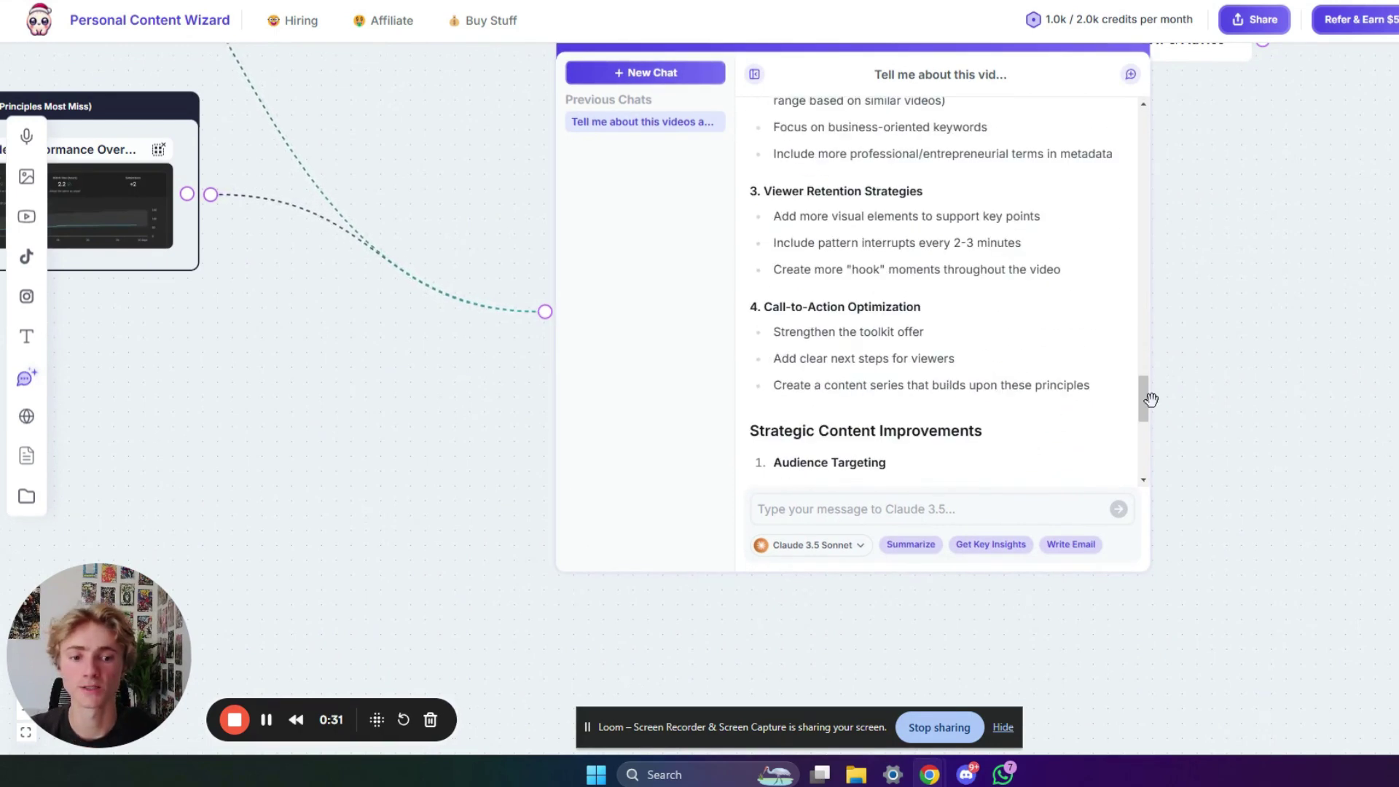
# Ask the assistant "Tell me about this videos analytics and how we can make it better:" followed by the personal brand video's full title.
pyautogui.moveTo(1146, 397); pyautogui.dragTo(1145, 510)
pyautogui.click(887, 506)
pyautogui.hotkey('ctrl', 'v')
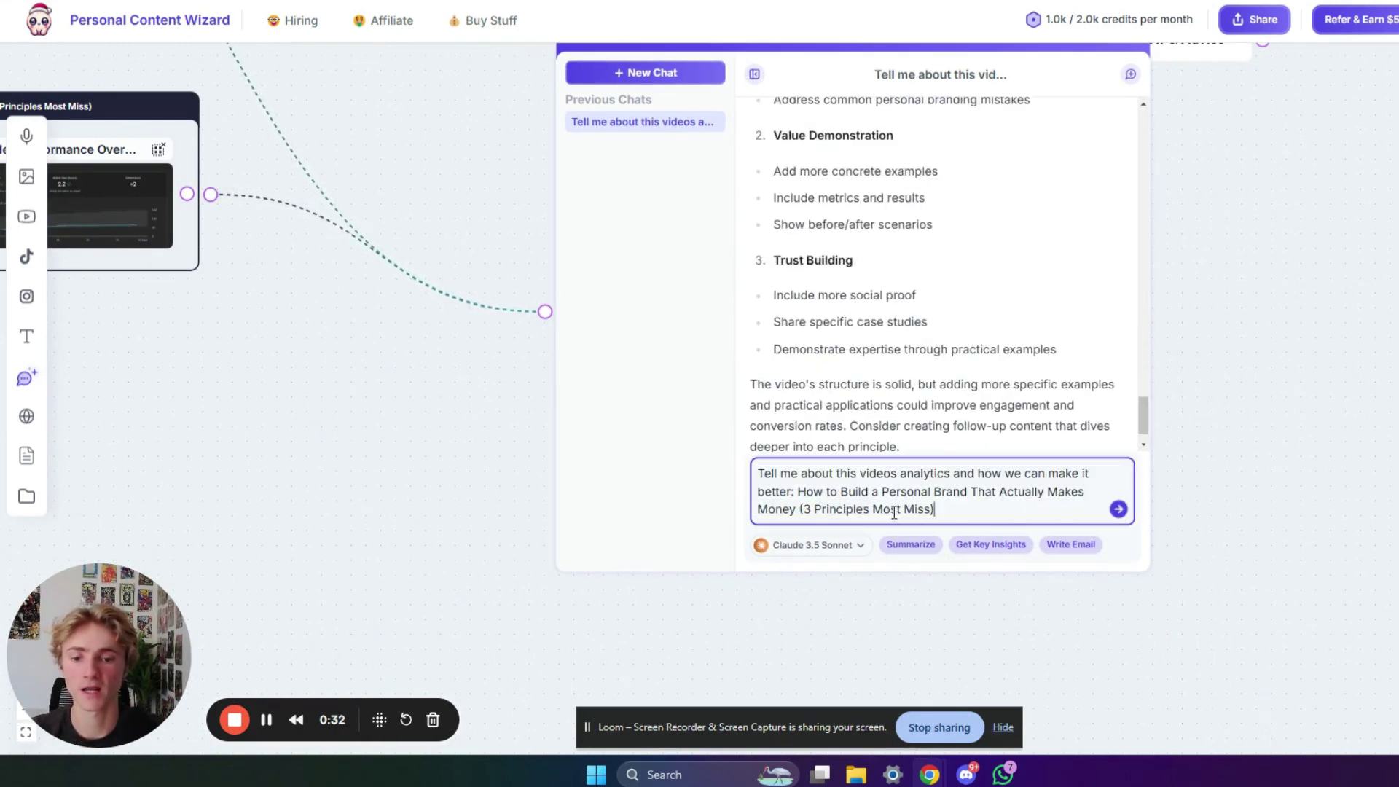
pyautogui.press('Return')
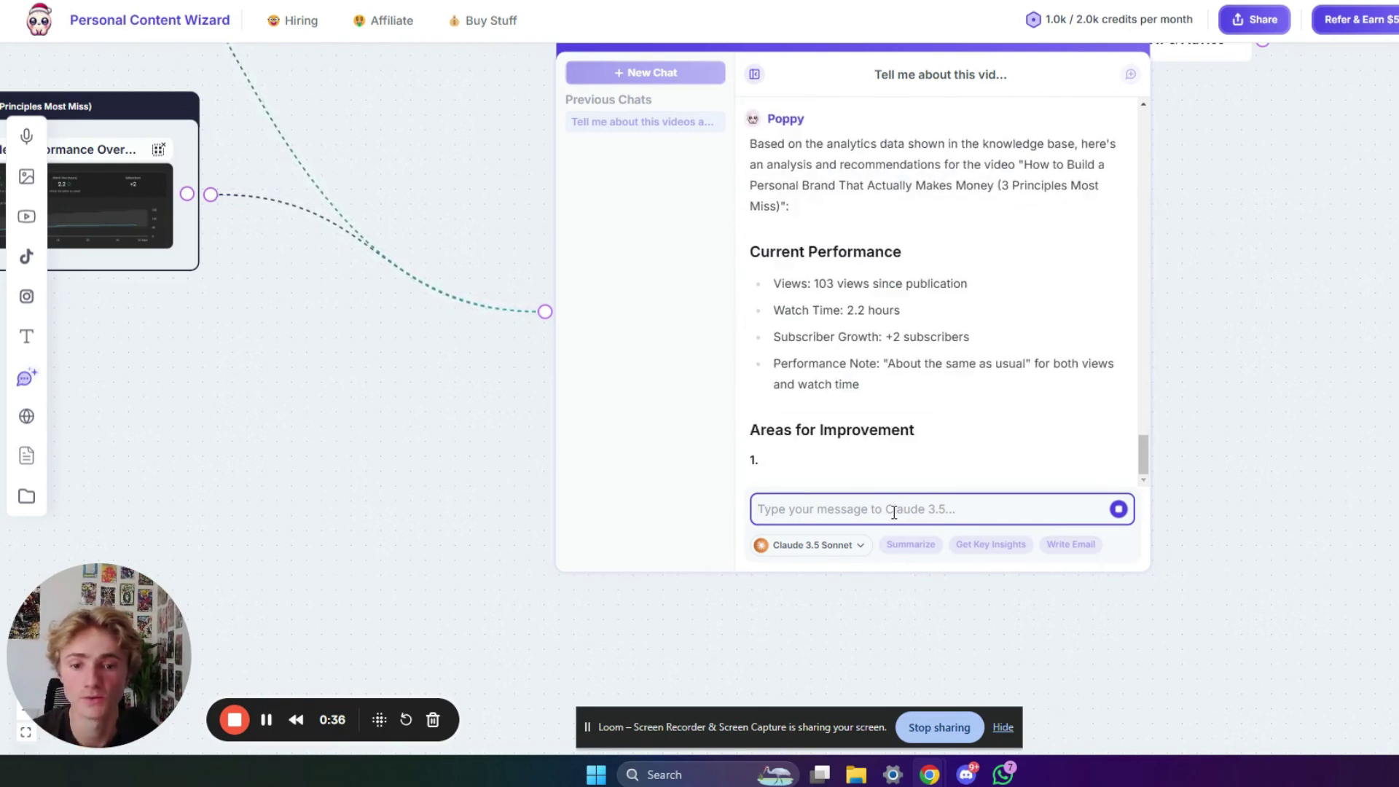
# Review the Current Performance section of the new reply, covering views, watch time, subscriber growth and the performance note.
pyautogui.scroll(5, 917, 399)
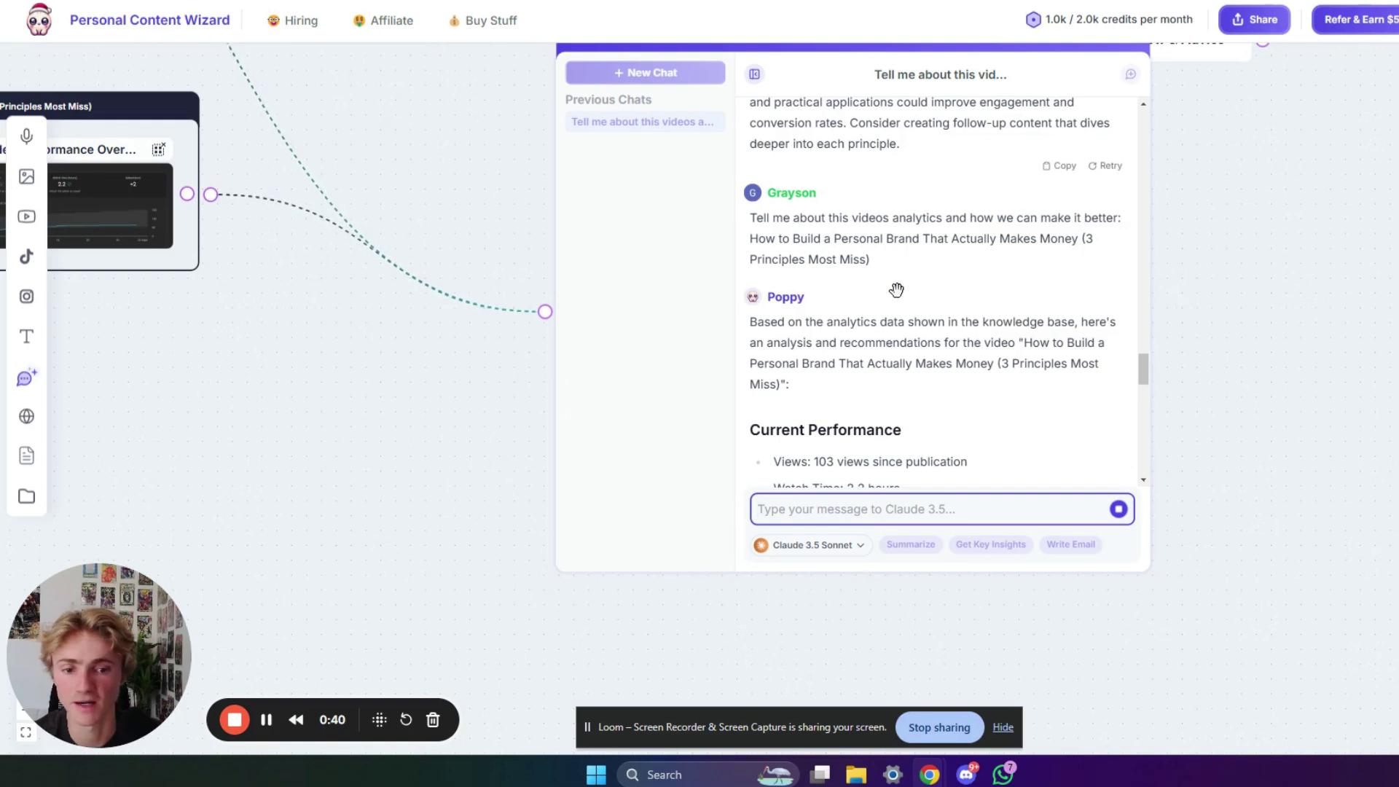
pyautogui.scroll(-3, 896, 290)
pyautogui.scroll(1, 894, 290)
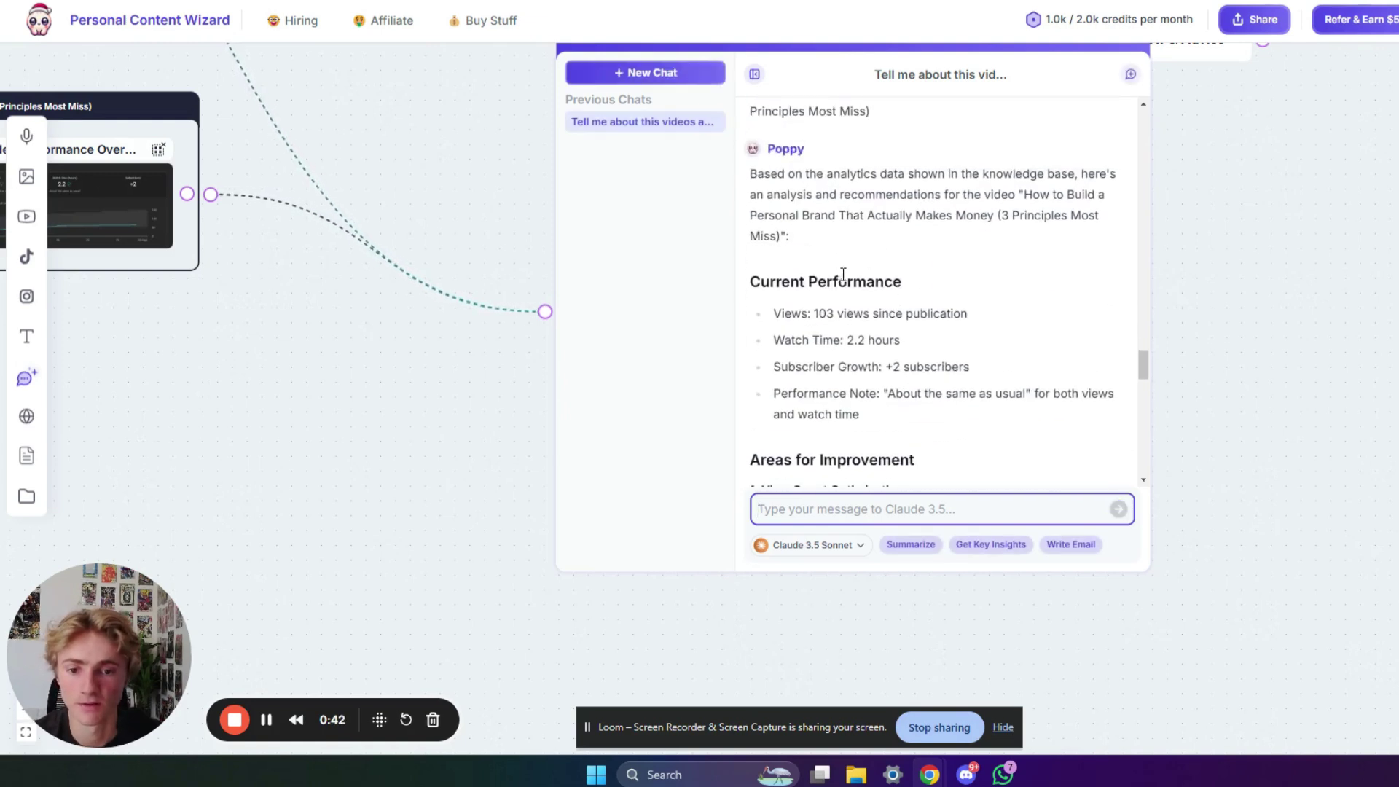
pyautogui.moveTo(752, 281); pyautogui.dragTo(942, 286)
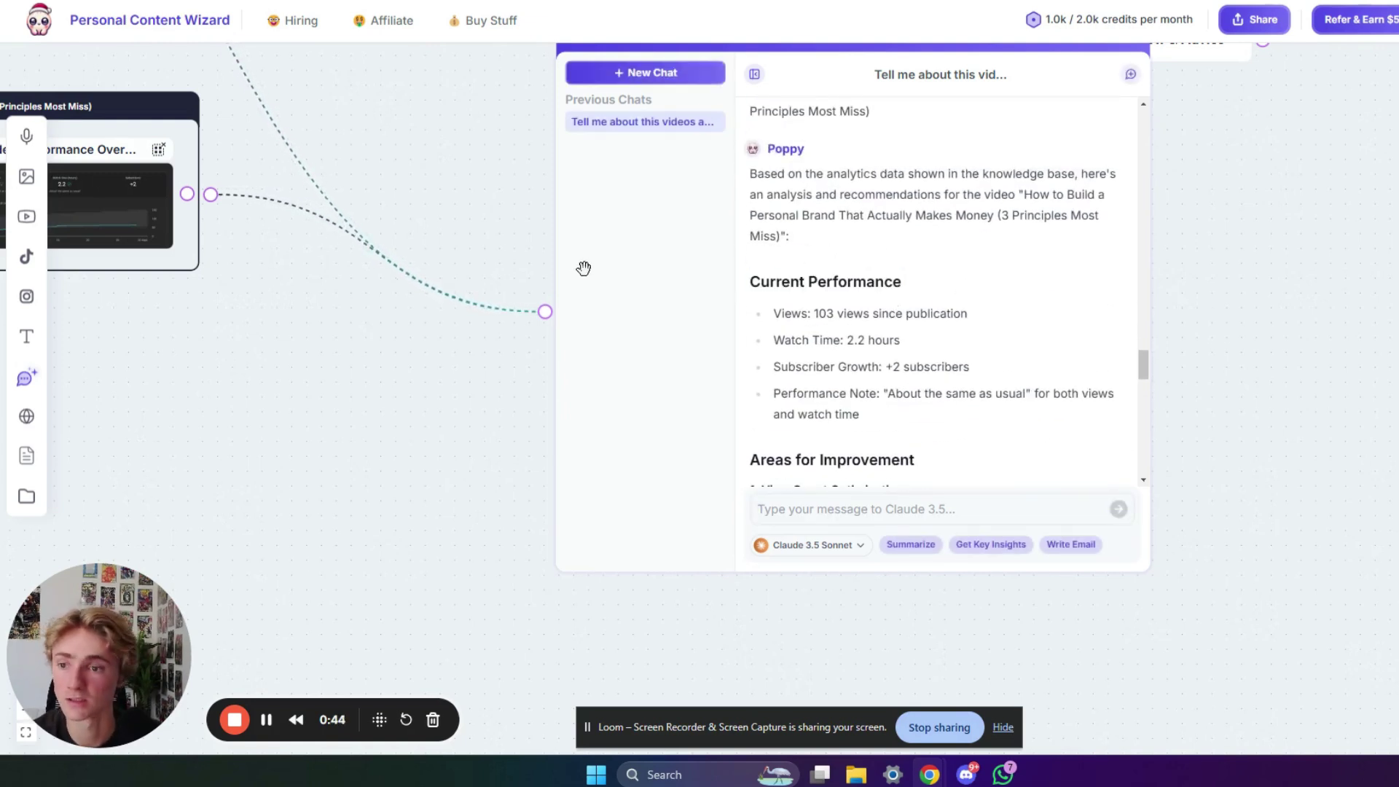
pyautogui.moveTo(206, 322); pyautogui.dragTo(562, 367)
pyautogui.moveTo(653, 406); pyautogui.dragTo(145, 303)
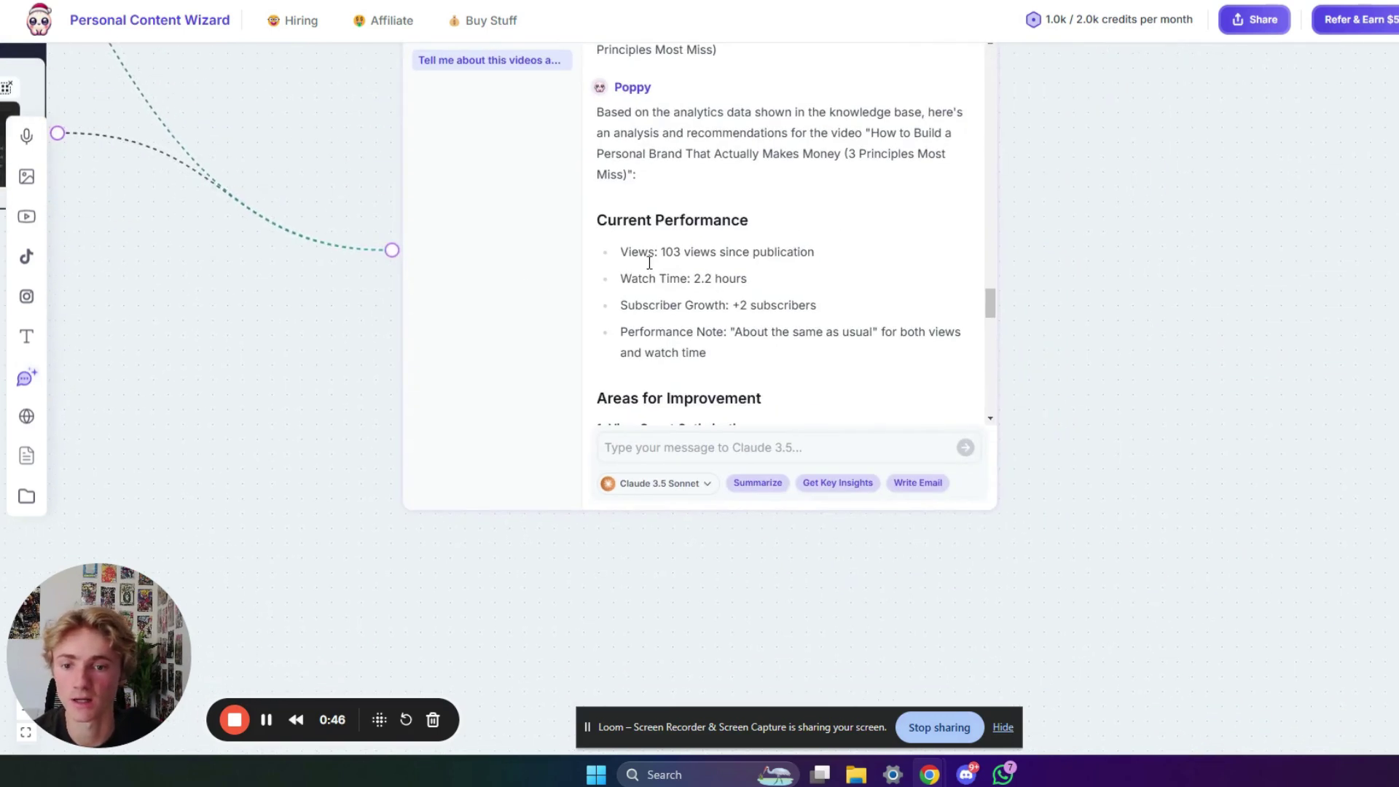
pyautogui.moveTo(619, 281); pyautogui.dragTo(774, 279)
pyautogui.moveTo(619, 306); pyautogui.dragTo(867, 299)
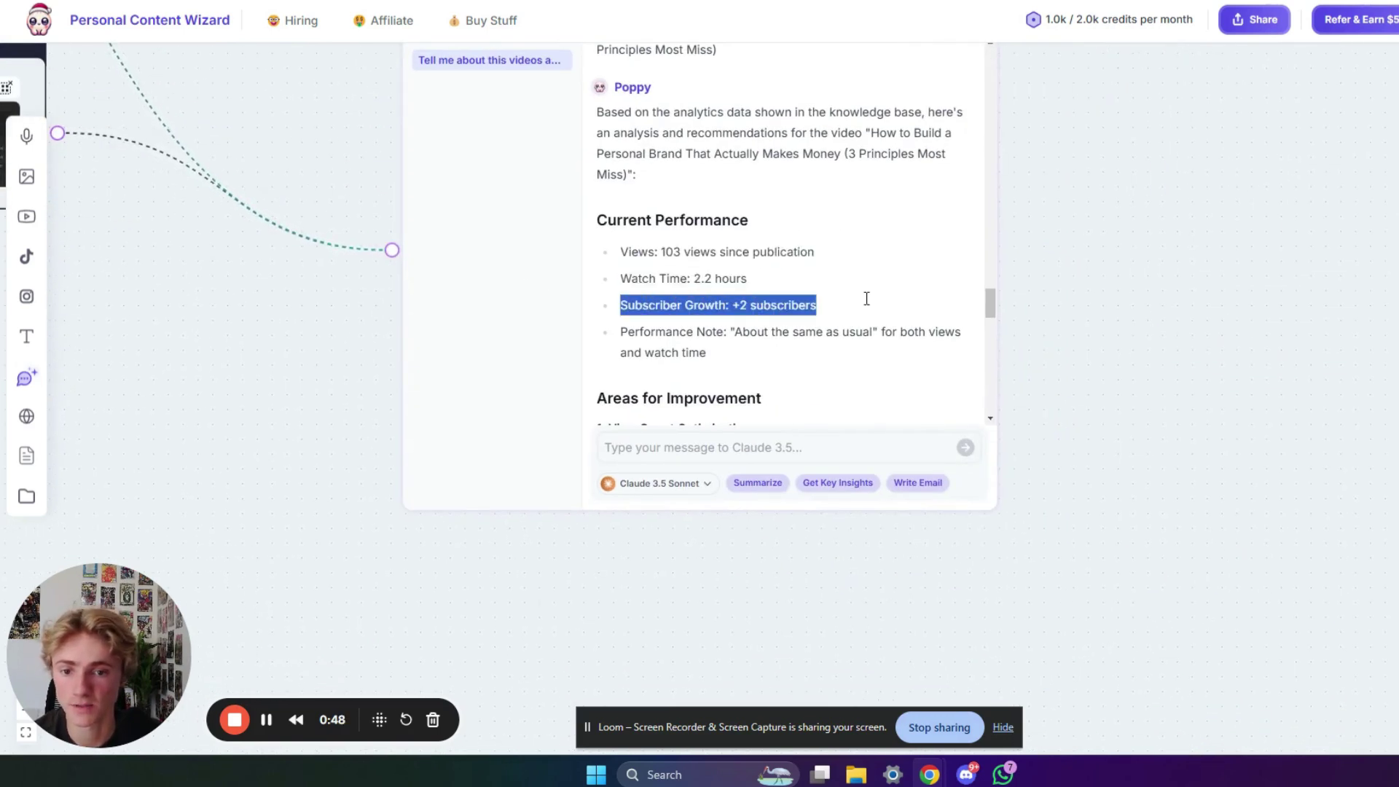
pyautogui.scroll(-1, 822, 302)
pyautogui.moveTo(620, 257); pyautogui.dragTo(738, 274)
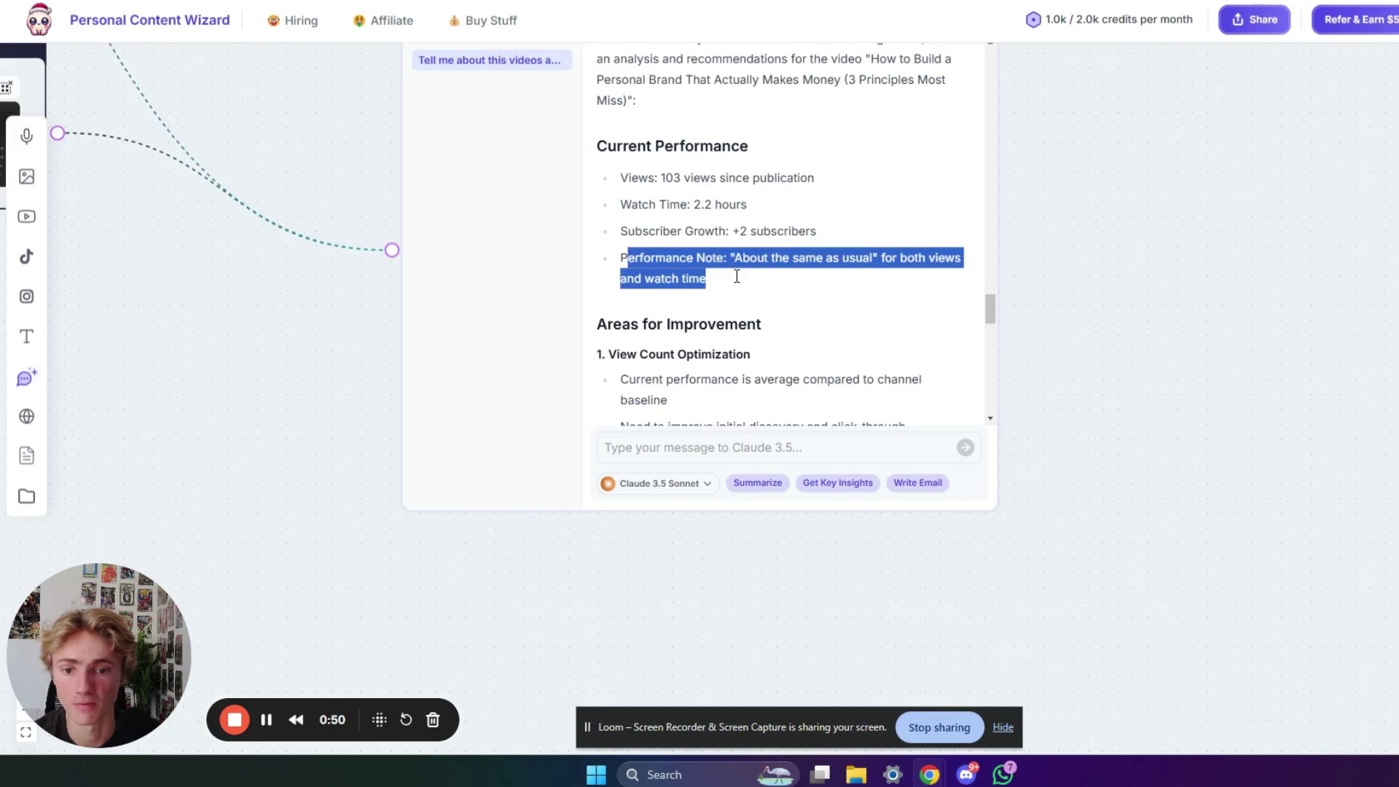
pyautogui.click(738, 275)
# Read the Areas for Improvement in the reply, from View Count Optimization through Watch Time Strategy to Subscriber Conversion.
pyautogui.scroll(-2, 674, 231)
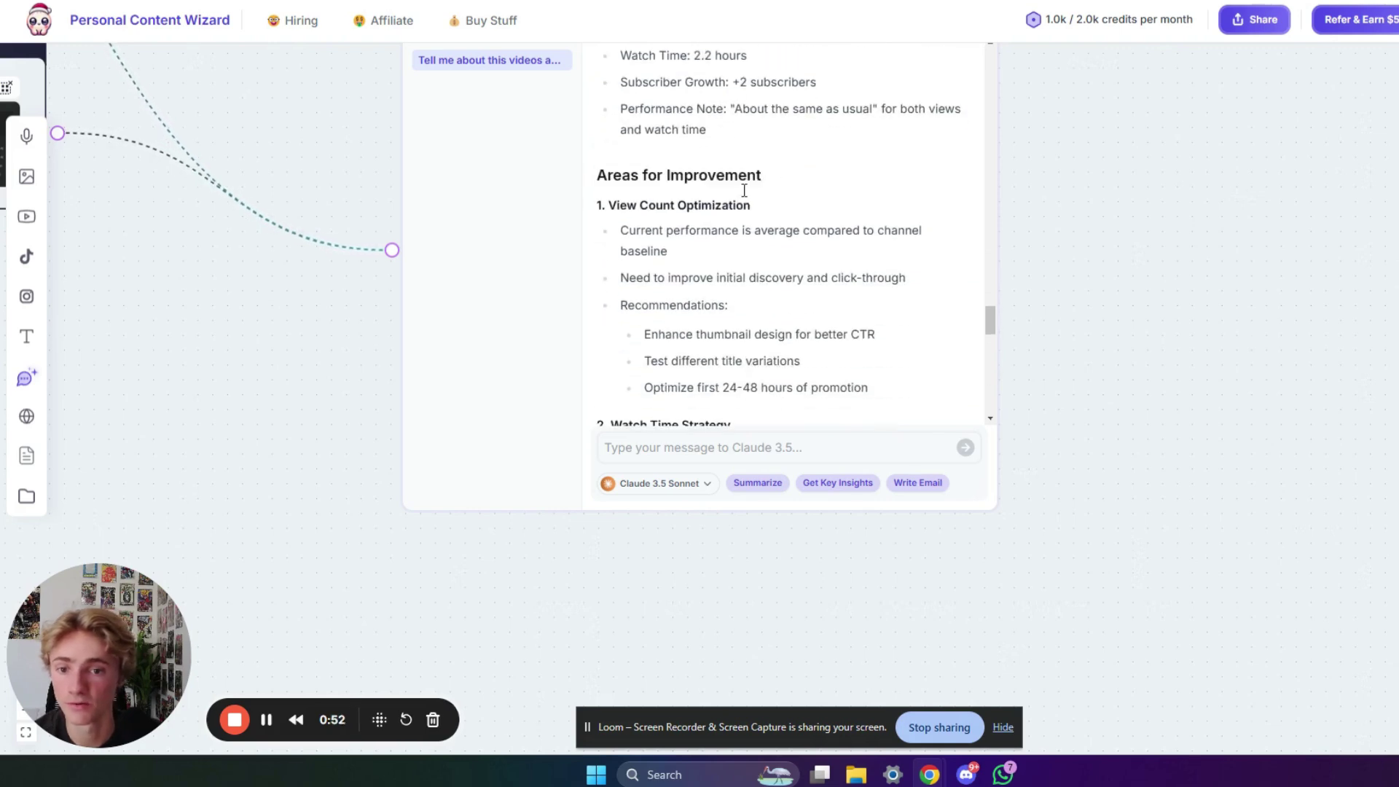
pyautogui.scroll(-2, 821, 206)
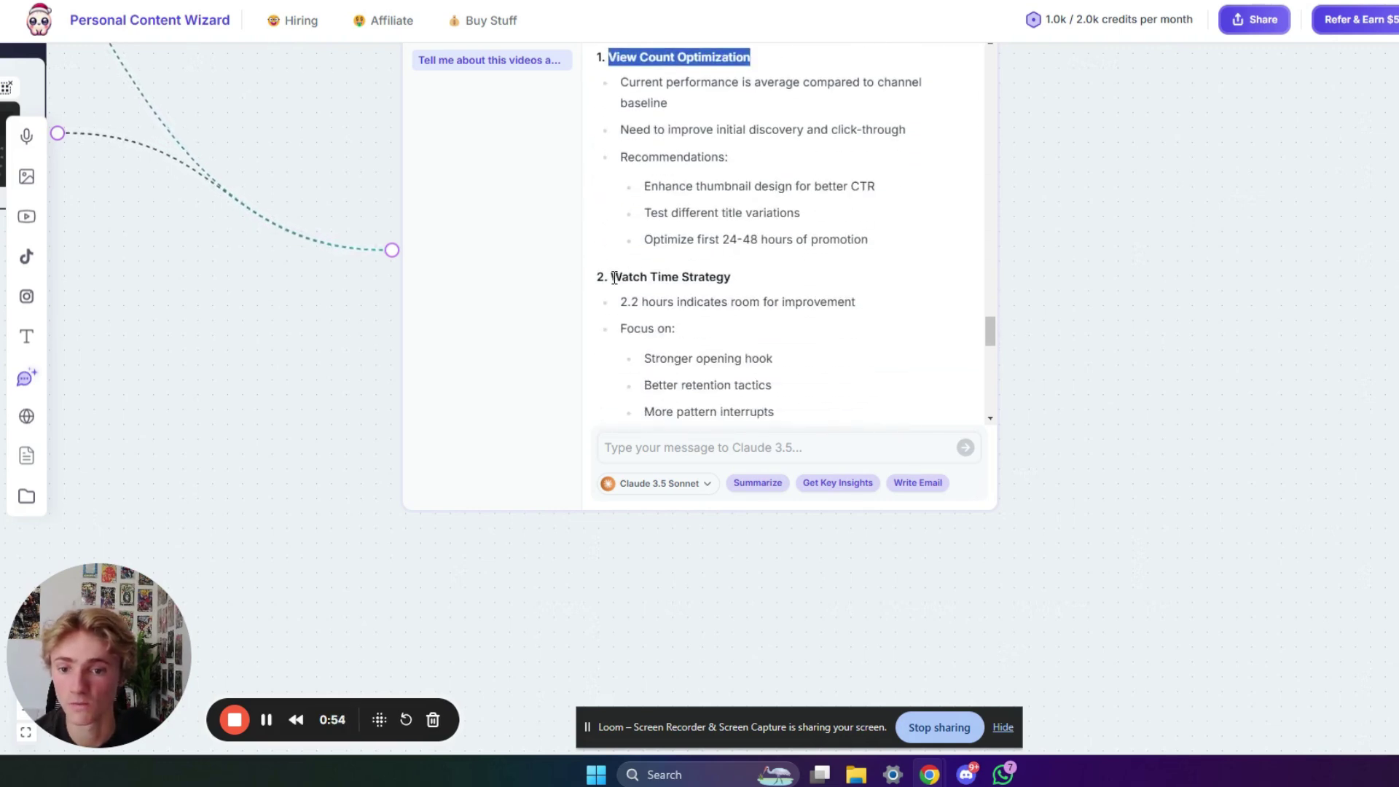
pyautogui.moveTo(614, 278); pyautogui.dragTo(776, 302)
pyautogui.scroll(-3, 773, 292)
pyautogui.moveTo(616, 253); pyautogui.dragTo(669, 257)
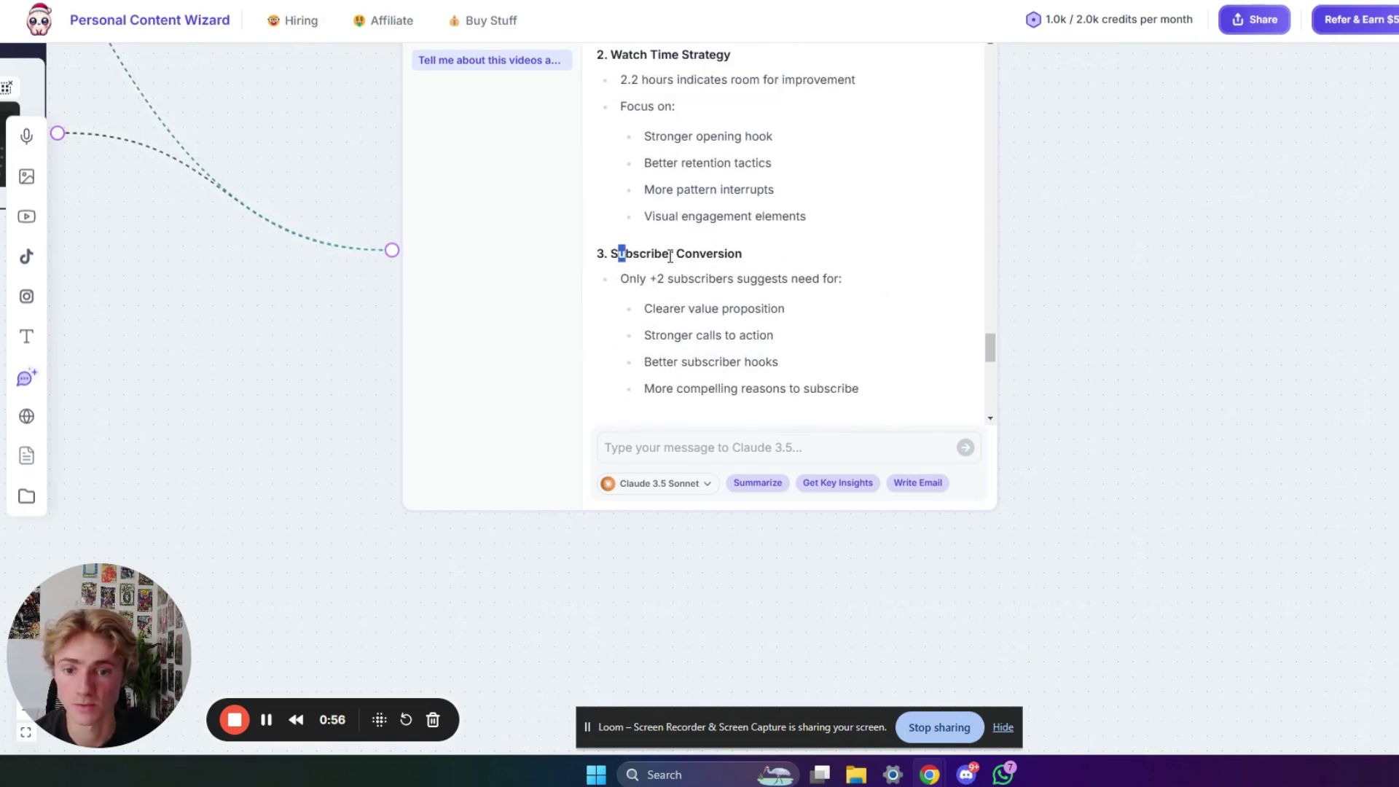
pyautogui.scroll(-4, 731, 246)
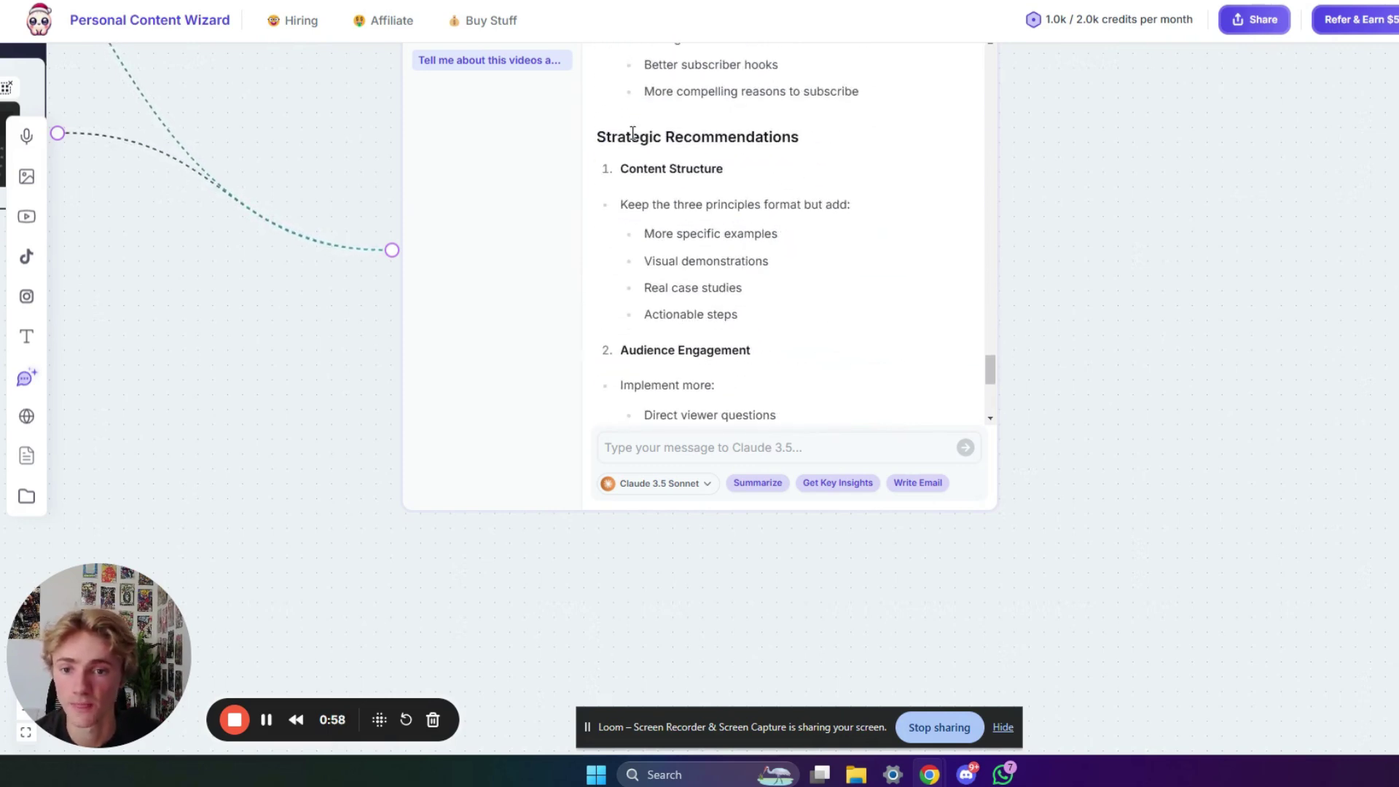
# Read the Content Structure advice under Strategic Recommendations, including what to add to the three principles format.
pyautogui.click(842, 141)
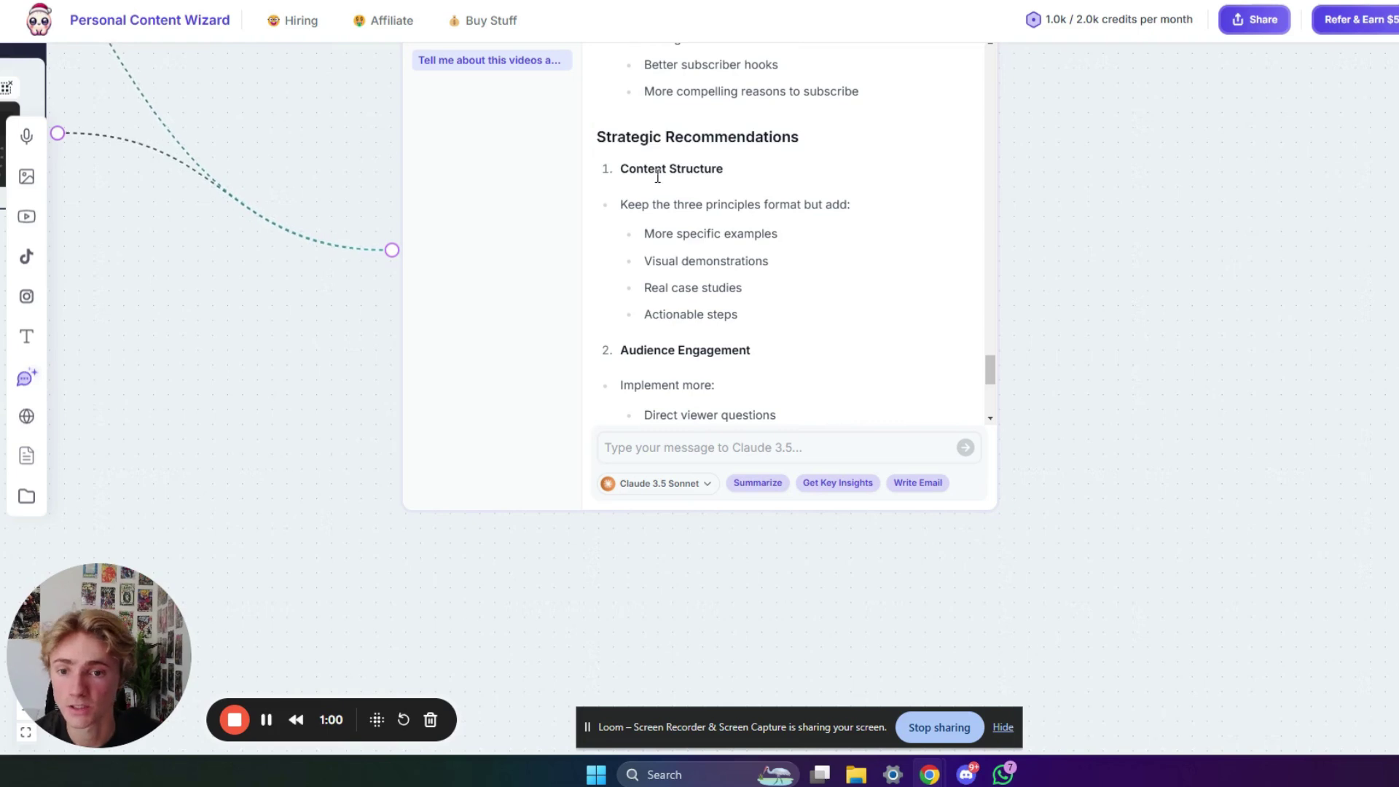
pyautogui.scroll(-1, 653, 142)
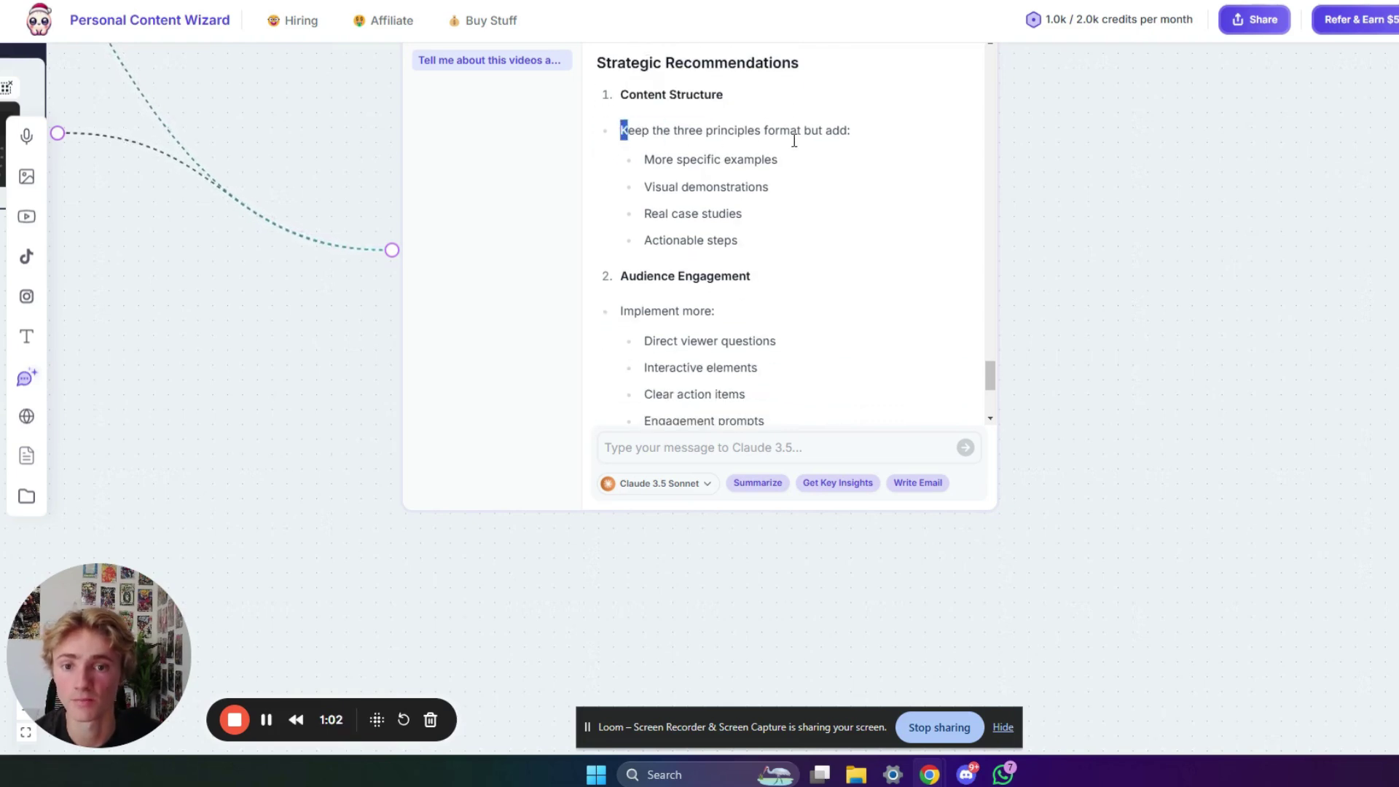
pyautogui.moveTo(794, 141); pyautogui.dragTo(865, 131)
pyautogui.click(865, 131)
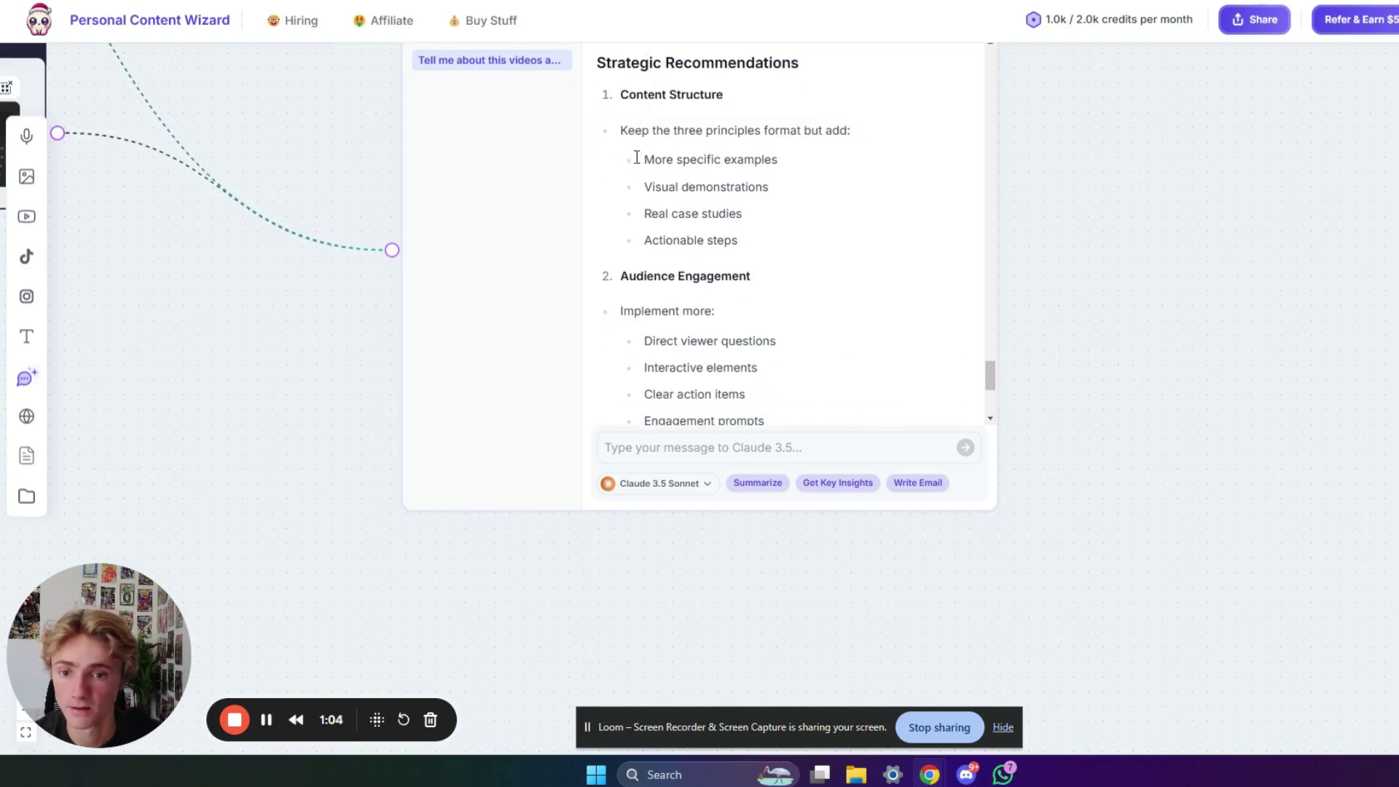
pyautogui.moveTo(637, 158); pyautogui.dragTo(773, 243)
pyautogui.click(808, 218)
pyautogui.scroll(-3, 790, 216)
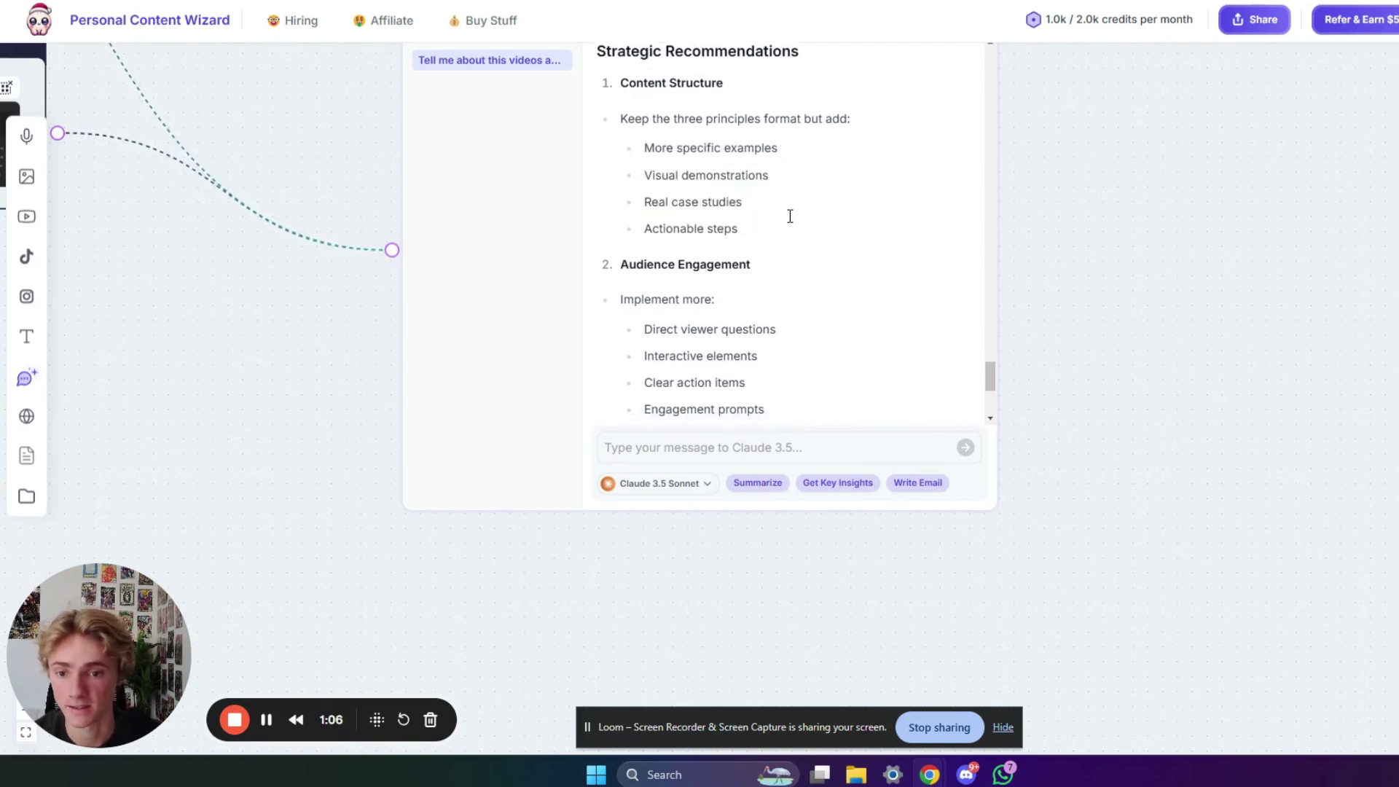
pyautogui.scroll(2, 638, 191)
# Examine the Audience Engagement and Distribution Strategy recommendations at the end of the reply, including the supplementary content ideas.
pyautogui.moveTo(725, 204); pyautogui.dragTo(806, 206)
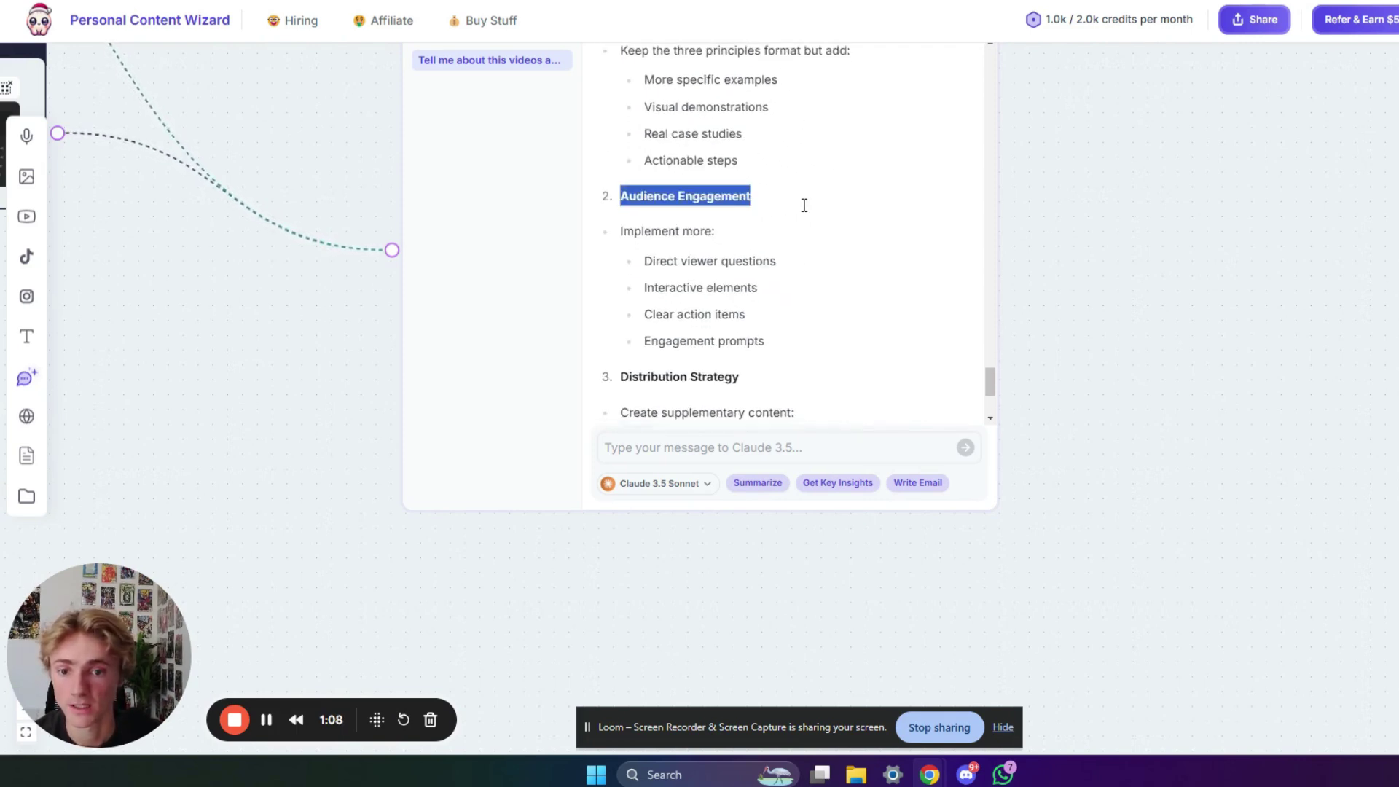
pyautogui.scroll(-1, 624, 156)
pyautogui.click(627, 159)
pyautogui.moveTo(653, 192); pyautogui.dragTo(755, 192)
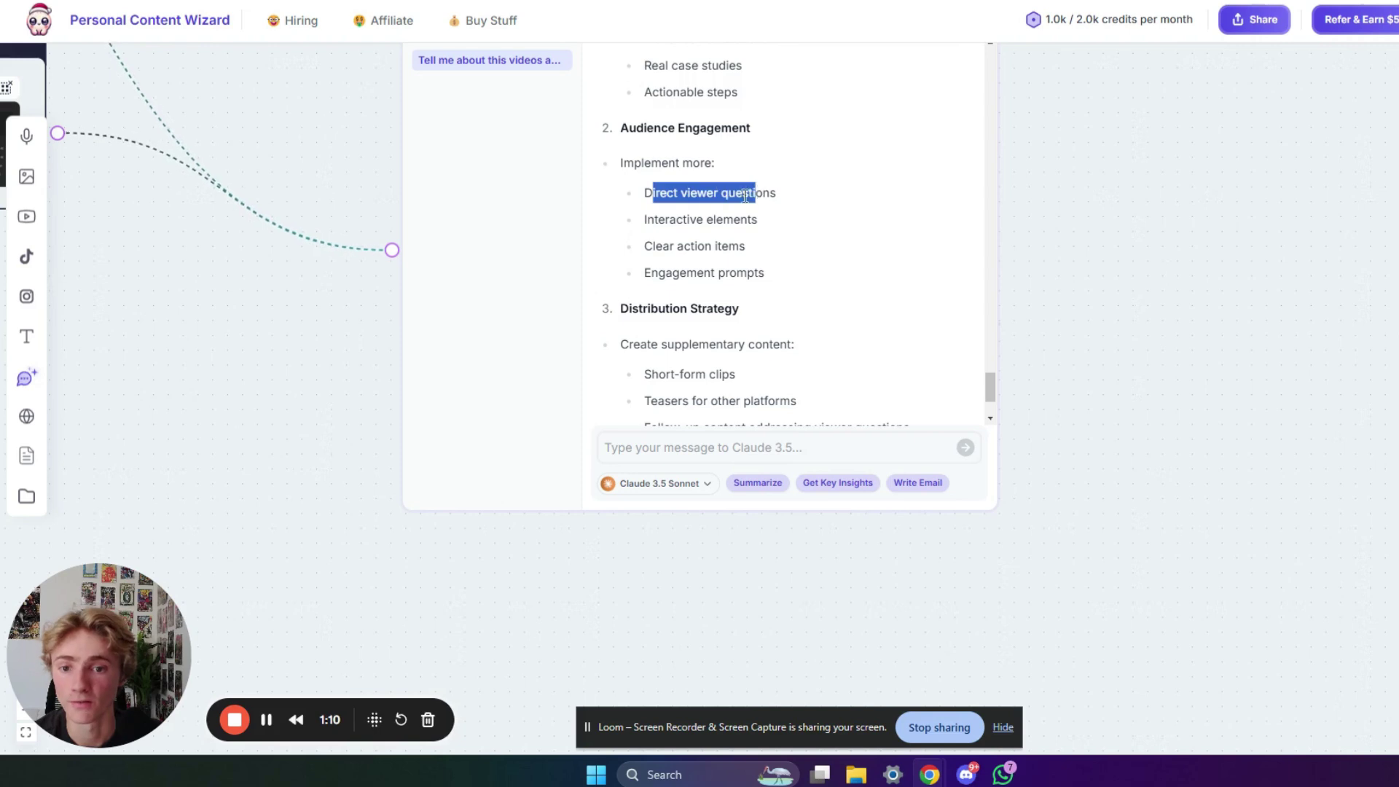
pyautogui.scroll(-1, 673, 191)
pyautogui.moveTo(671, 197); pyautogui.dragTo(739, 197)
pyautogui.scroll(-1, 740, 197)
pyautogui.moveTo(621, 162); pyautogui.dragTo(737, 174)
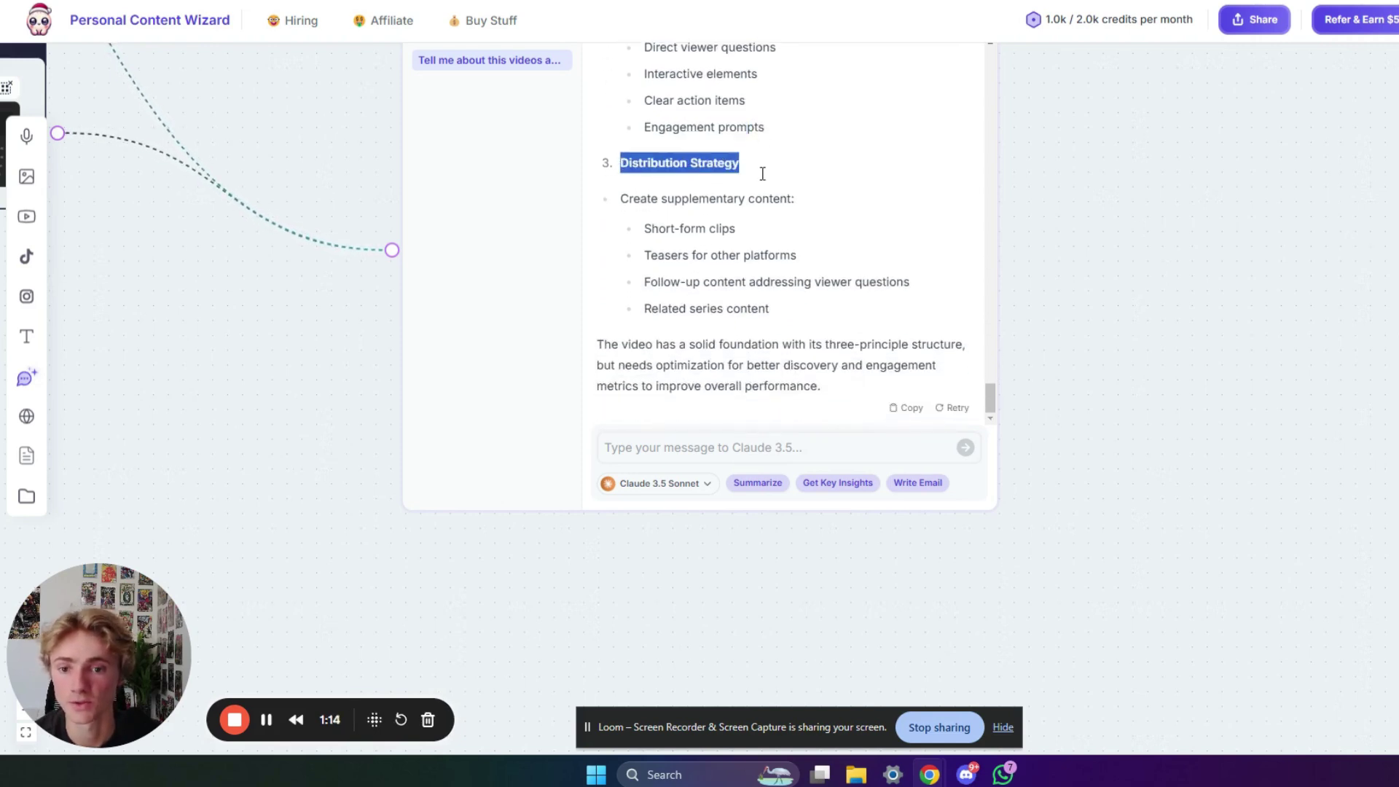
pyautogui.click(681, 176)
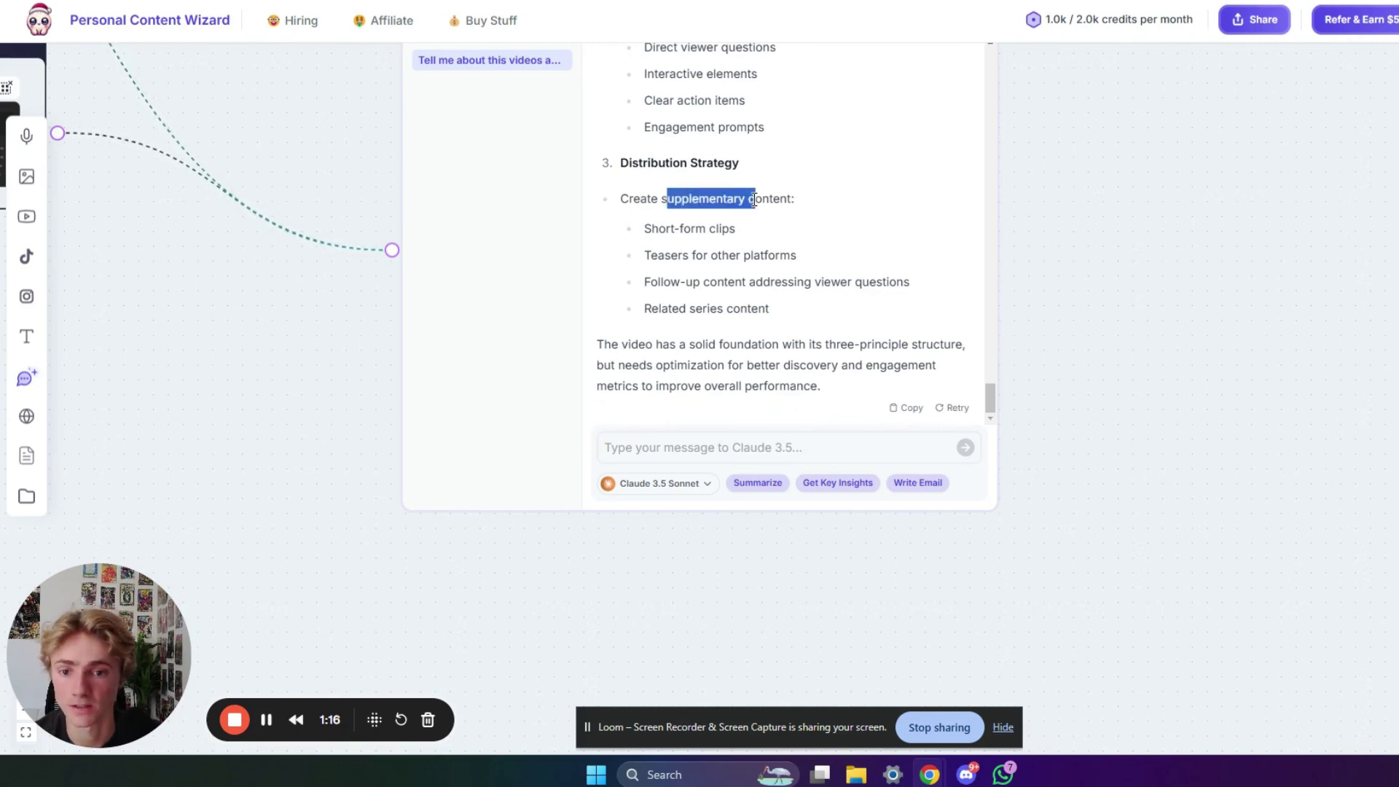
pyautogui.moveTo(665, 228); pyautogui.dragTo(790, 255)
pyautogui.click(828, 215)
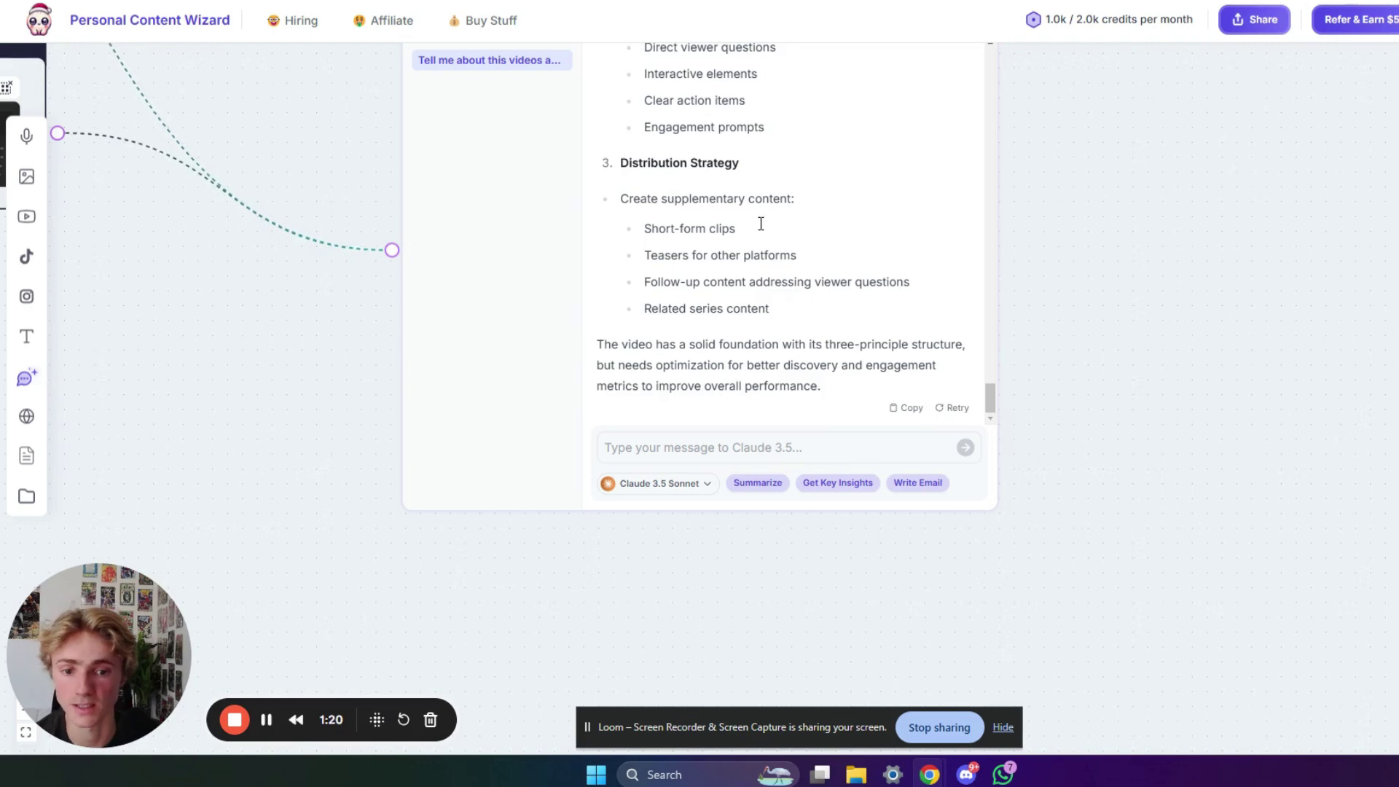
pyautogui.scroll(2, 759, 230)
pyautogui.scroll(-2, 751, 262)
# Move the AI Assistant chat with the video analysis directly beneath the "YouTube Analytics Review & Advice" label.
pyautogui.scroll(15, 762, 313)
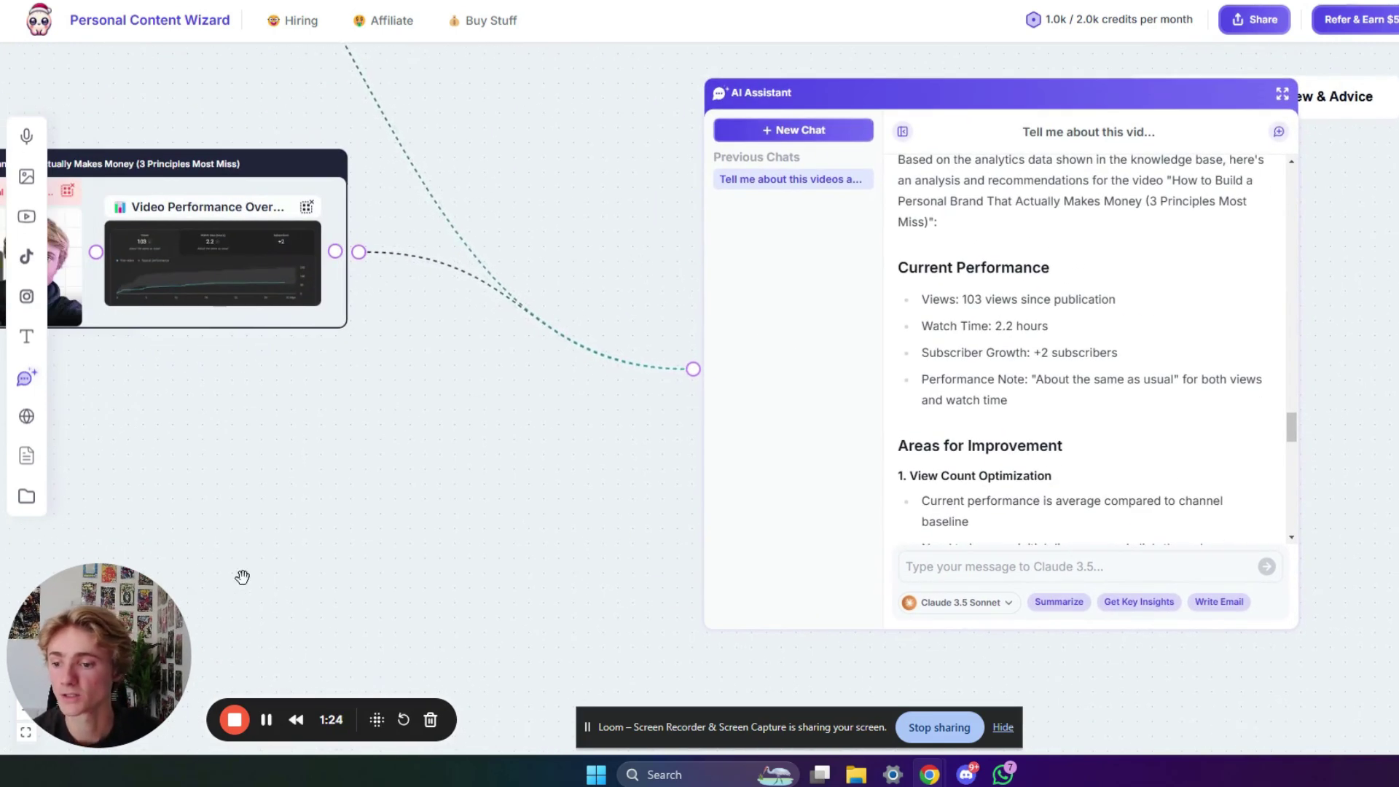
pyautogui.moveTo(116, 667); pyautogui.dragTo(178, 548)
pyautogui.click(26, 709)
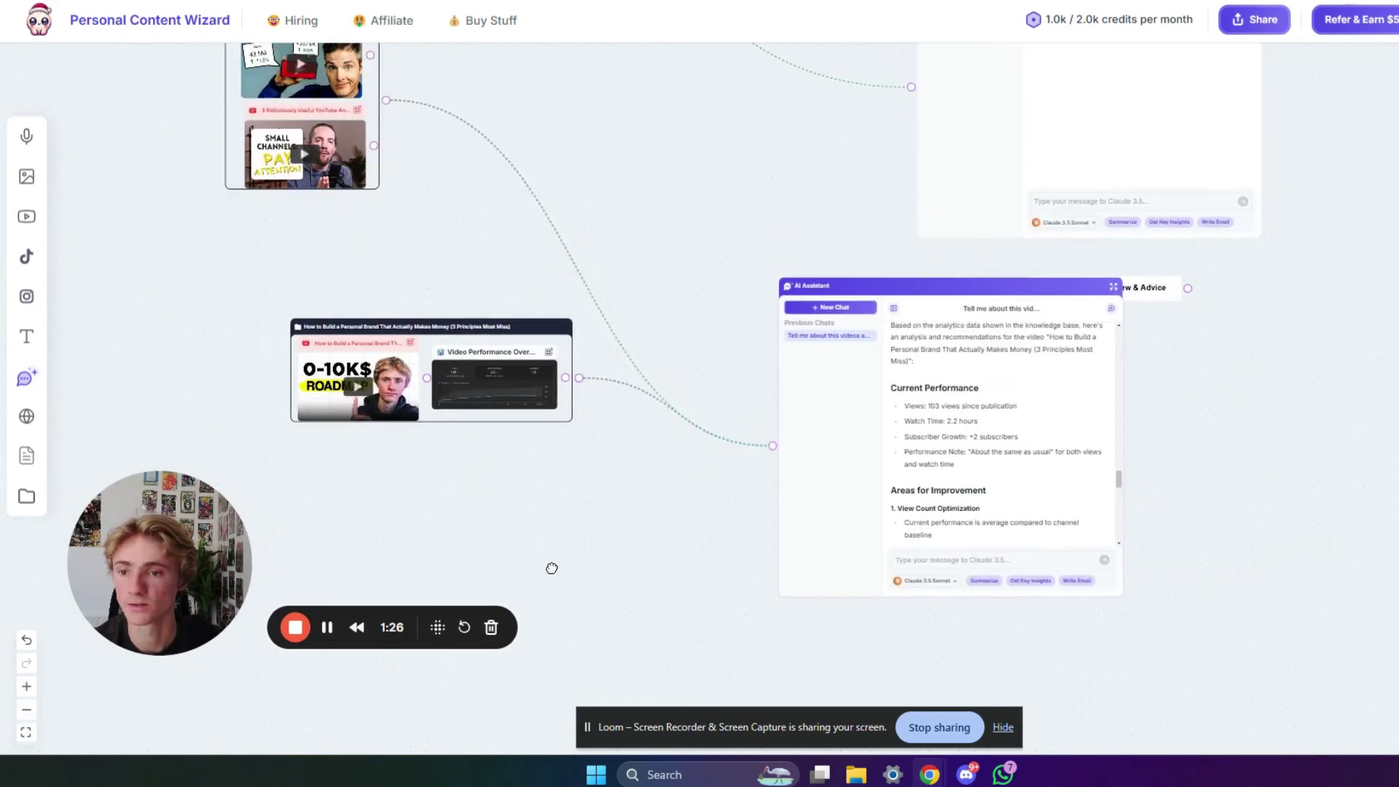
pyautogui.scroll(3, 715, 384)
pyautogui.scroll(-1, 722, 349)
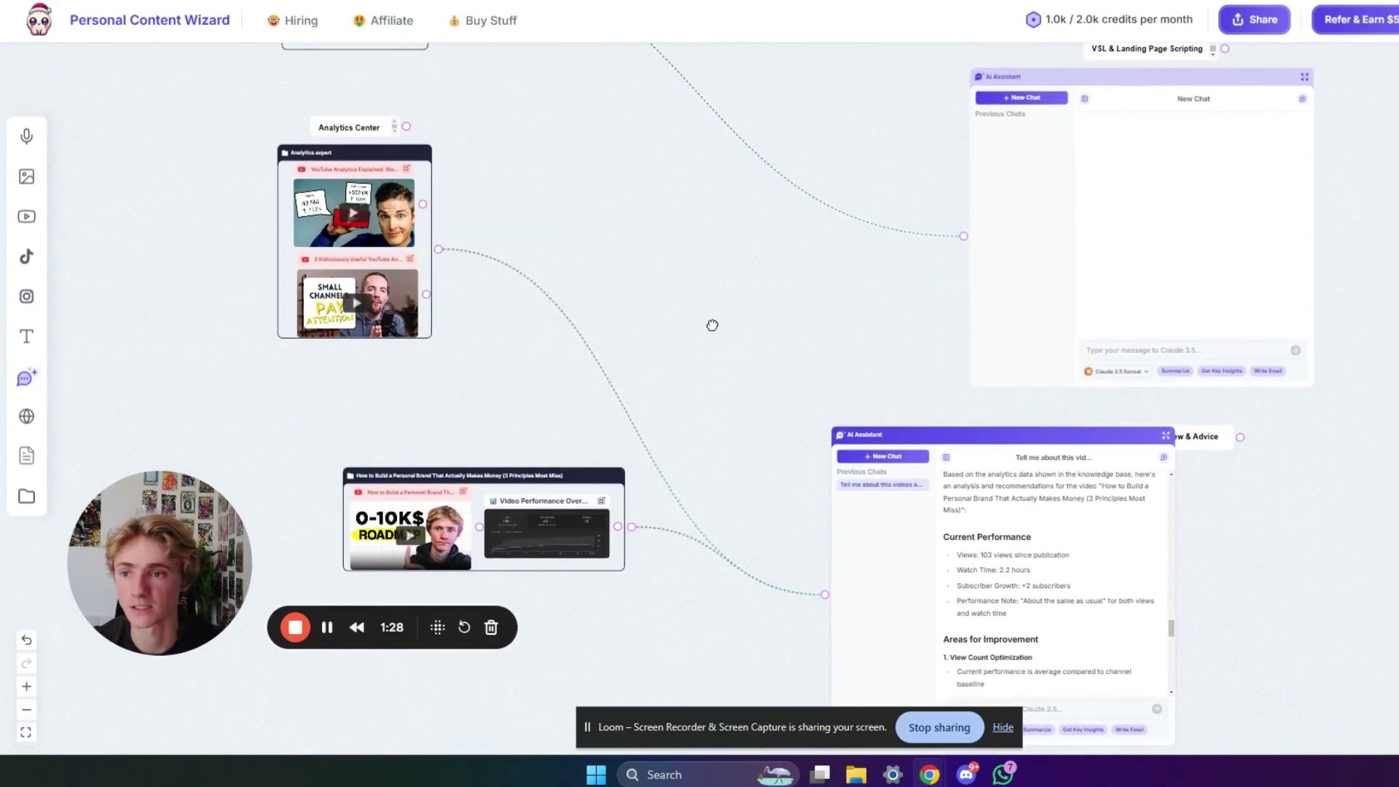
pyautogui.moveTo(717, 335); pyautogui.dragTo(733, 247)
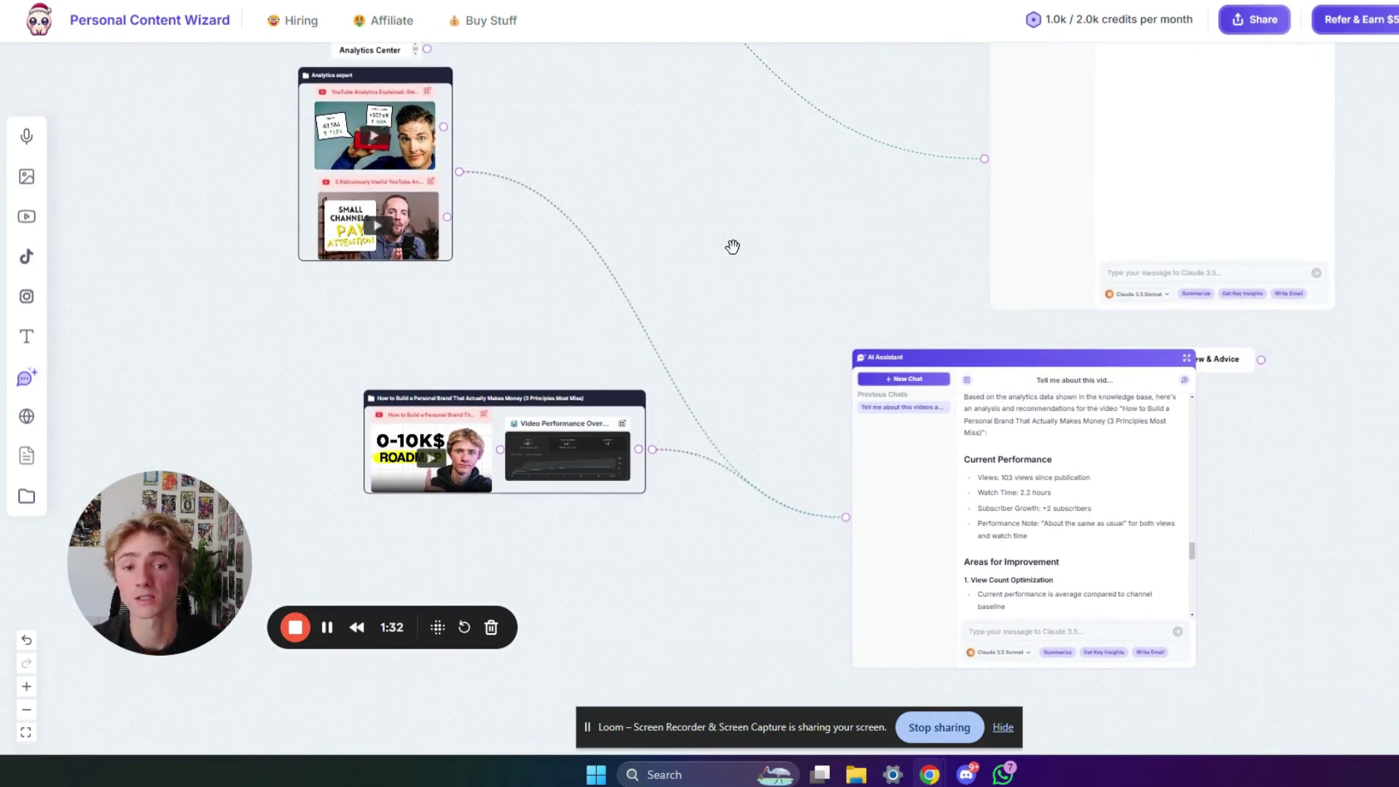
pyautogui.moveTo(988, 373); pyautogui.dragTo(1126, 404)
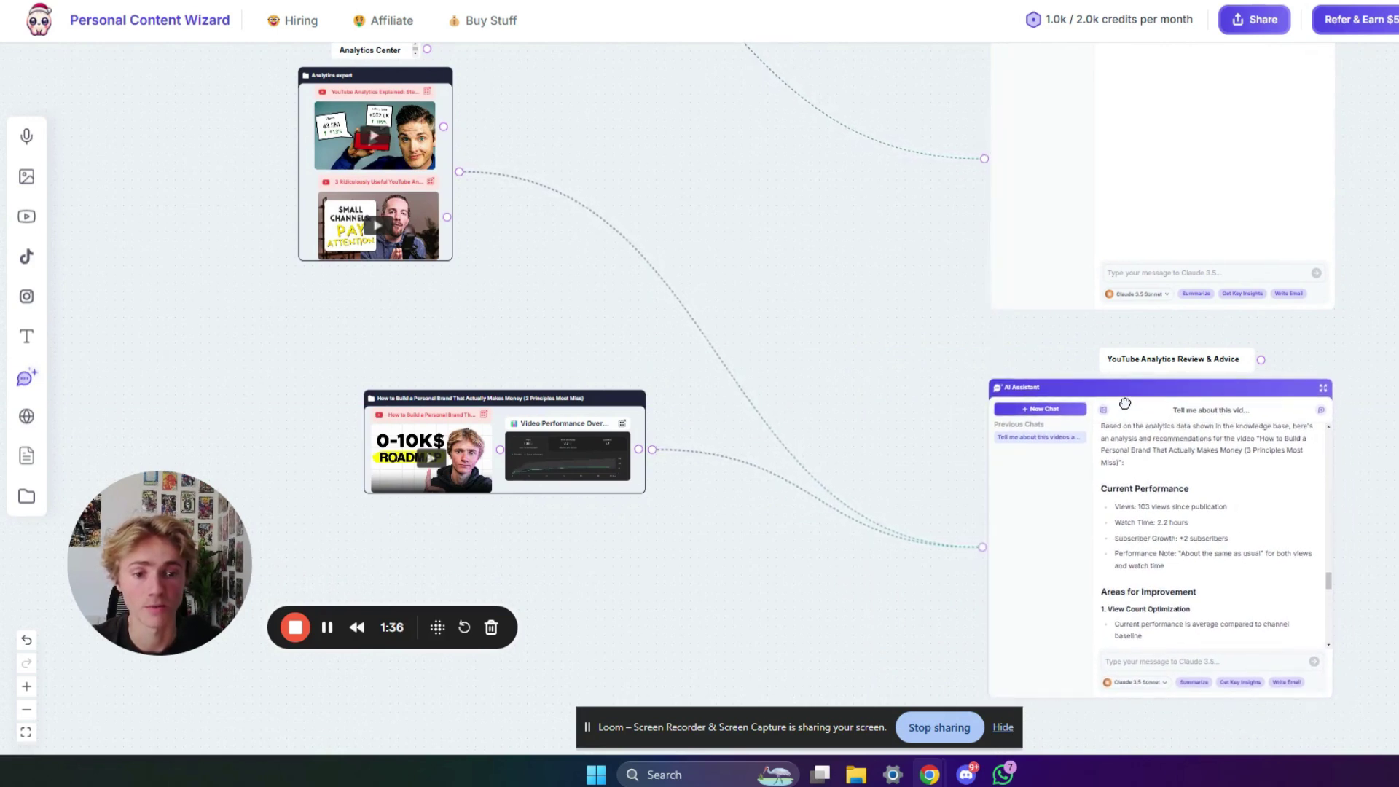
# Move the "From Views to Buyer" image card slightly closer to the VSL Center group.
pyautogui.moveTo(768, 370); pyautogui.dragTo(733, 304)
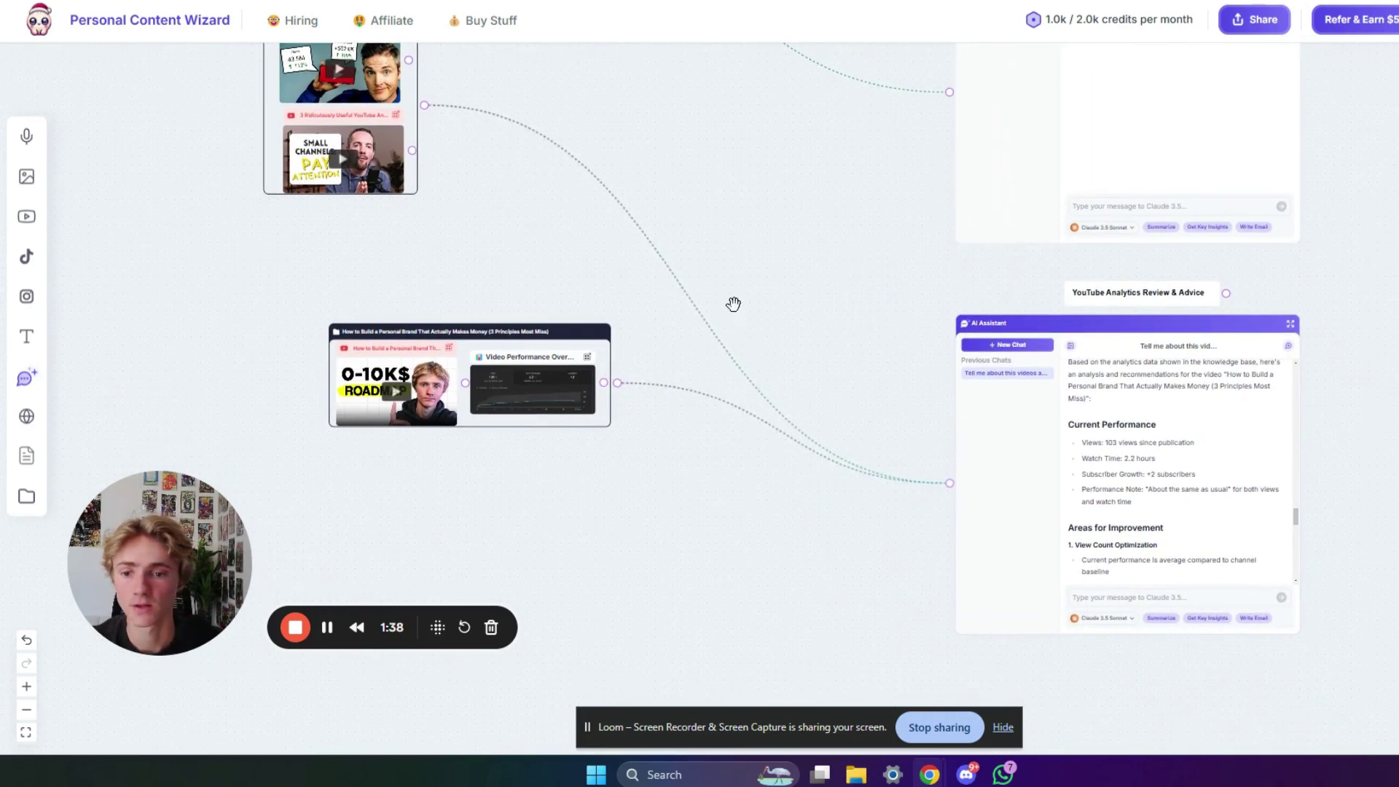
pyautogui.scroll(3, 750, 390)
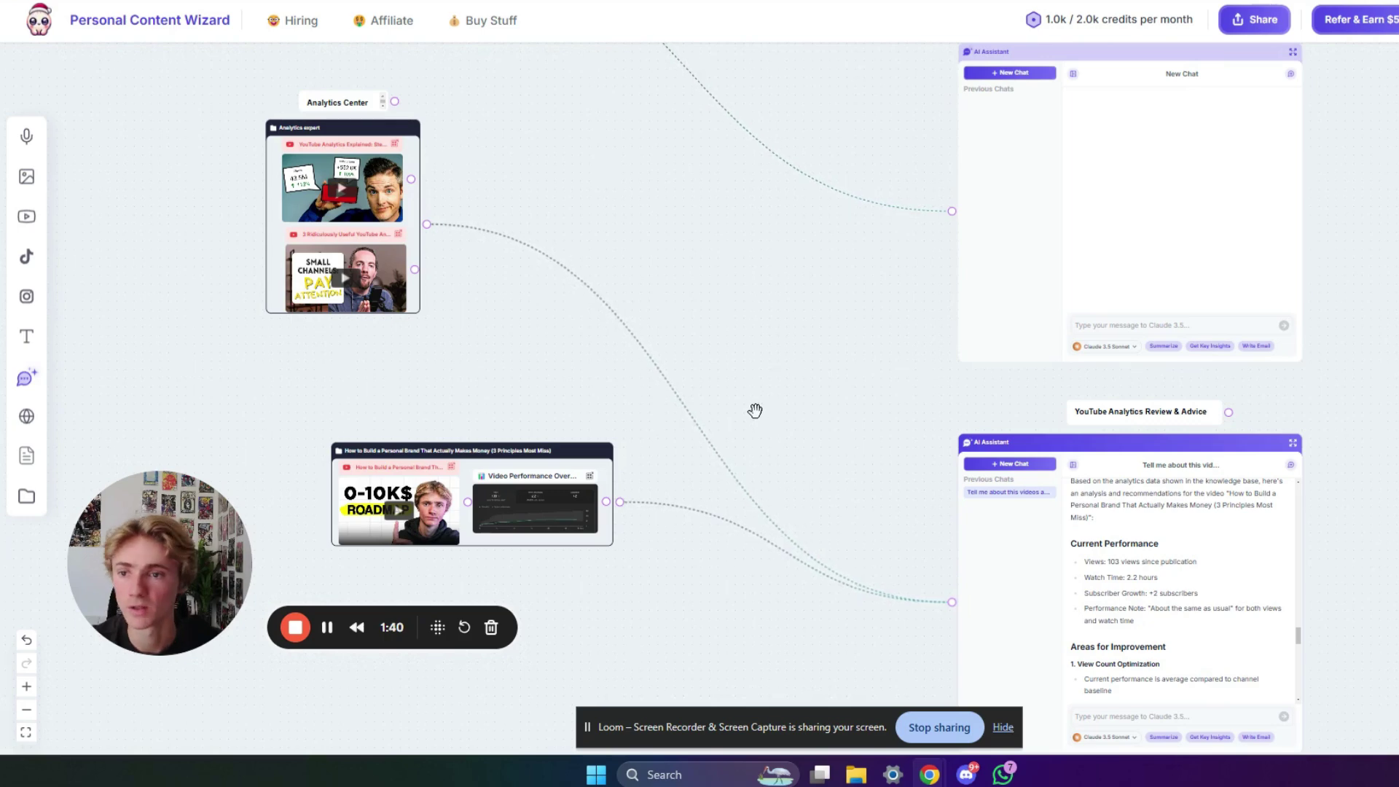
pyautogui.scroll(10, 755, 410)
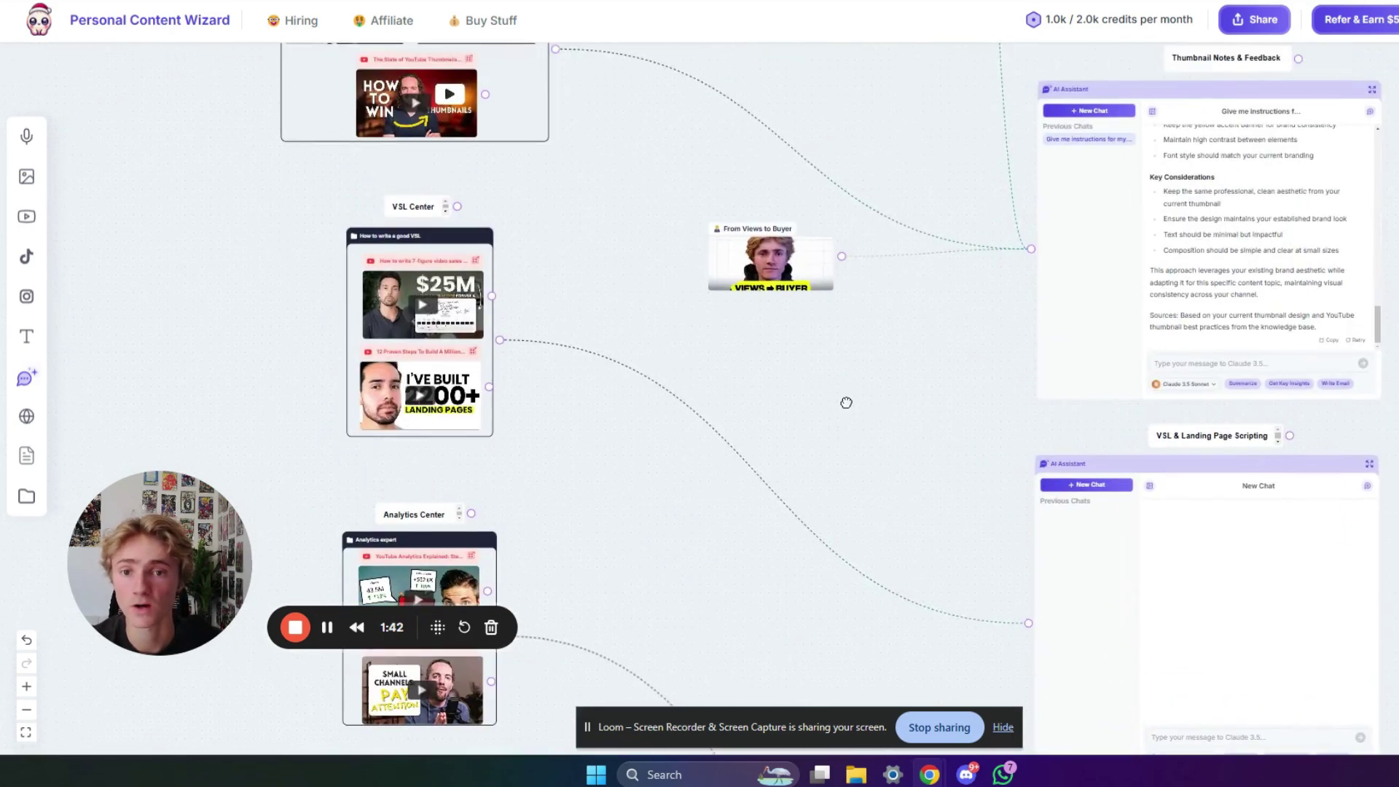
pyautogui.scroll(3, 844, 402)
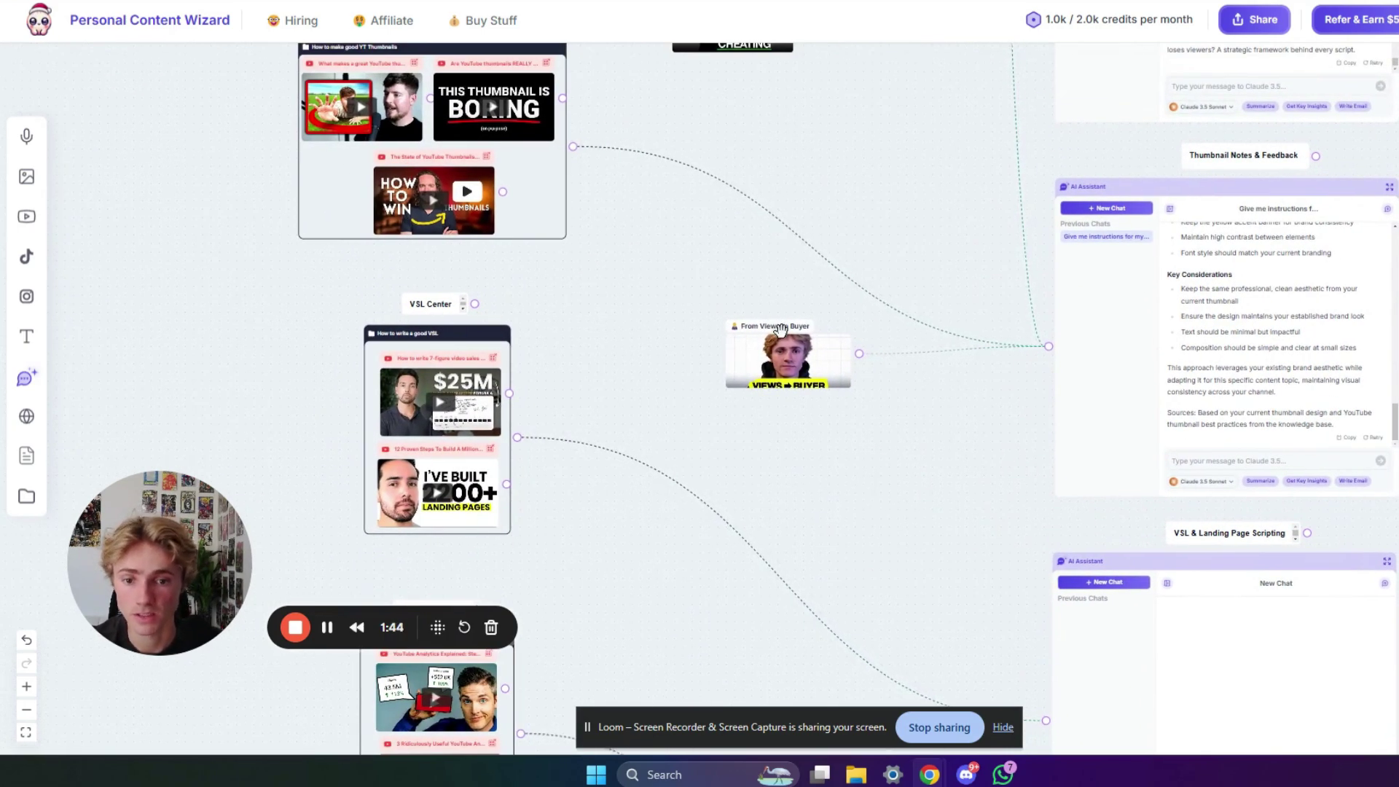
pyautogui.moveTo(780, 330); pyautogui.dragTo(749, 315)
# Delete the "How To Write A Killer Script" video card connected to the Email Scripting assistant.
pyautogui.scroll(7, 832, 270)
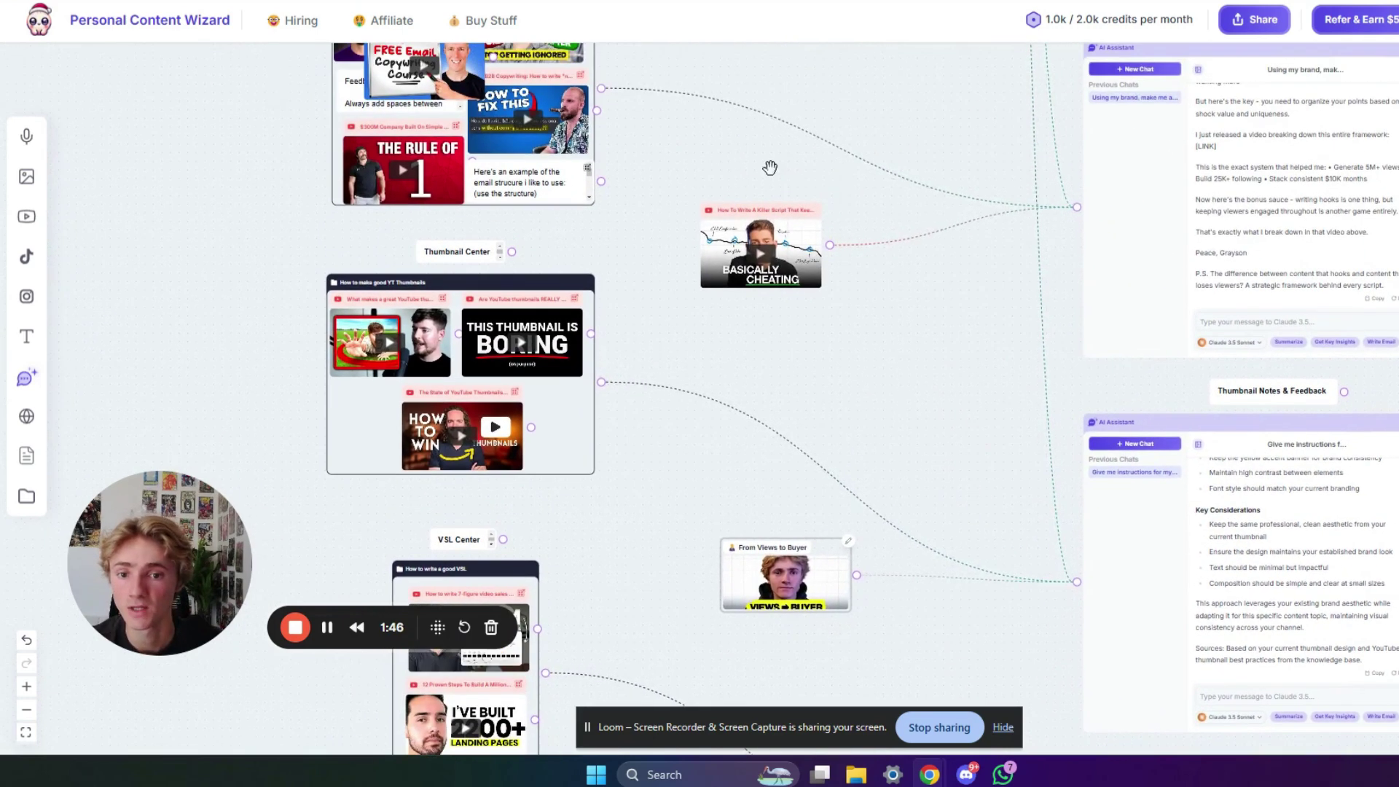
pyautogui.press('Delete')
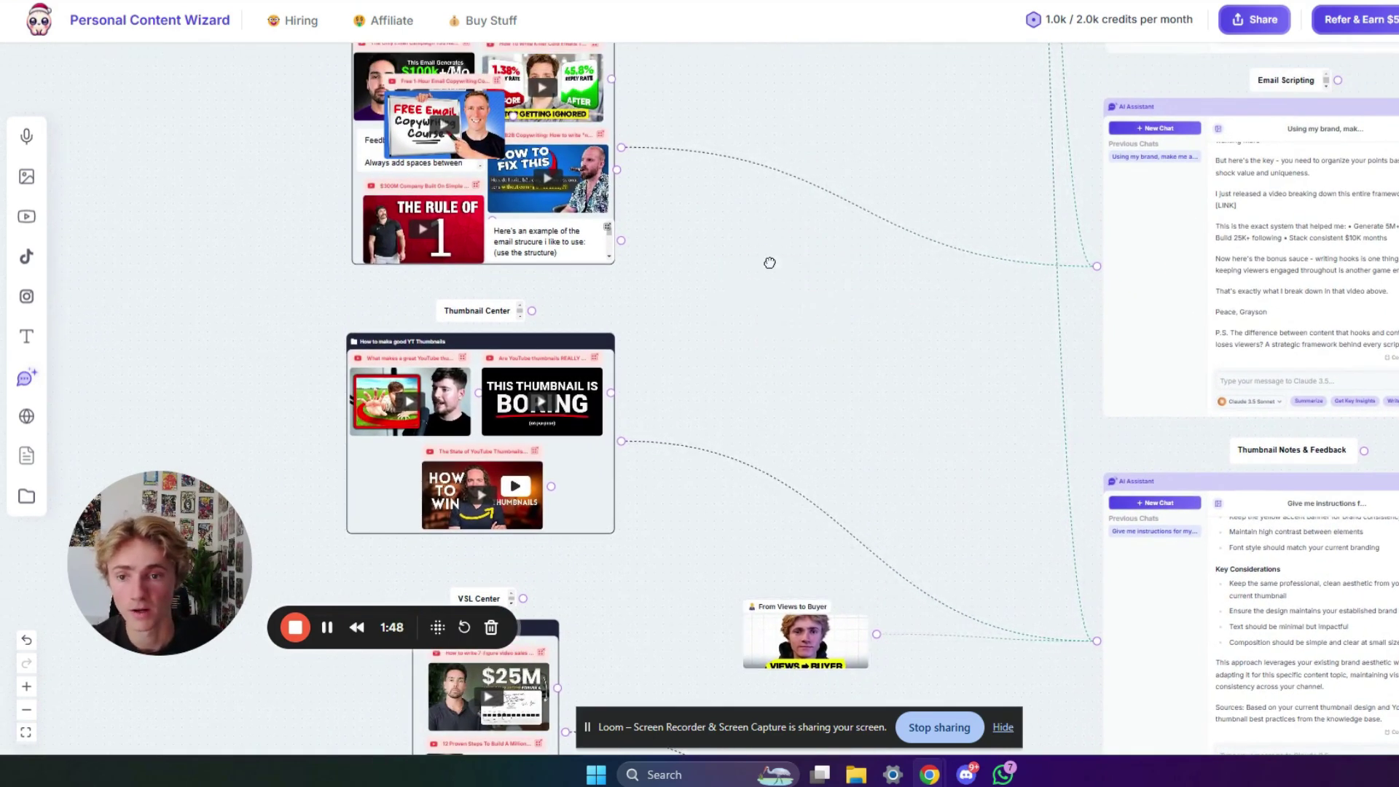